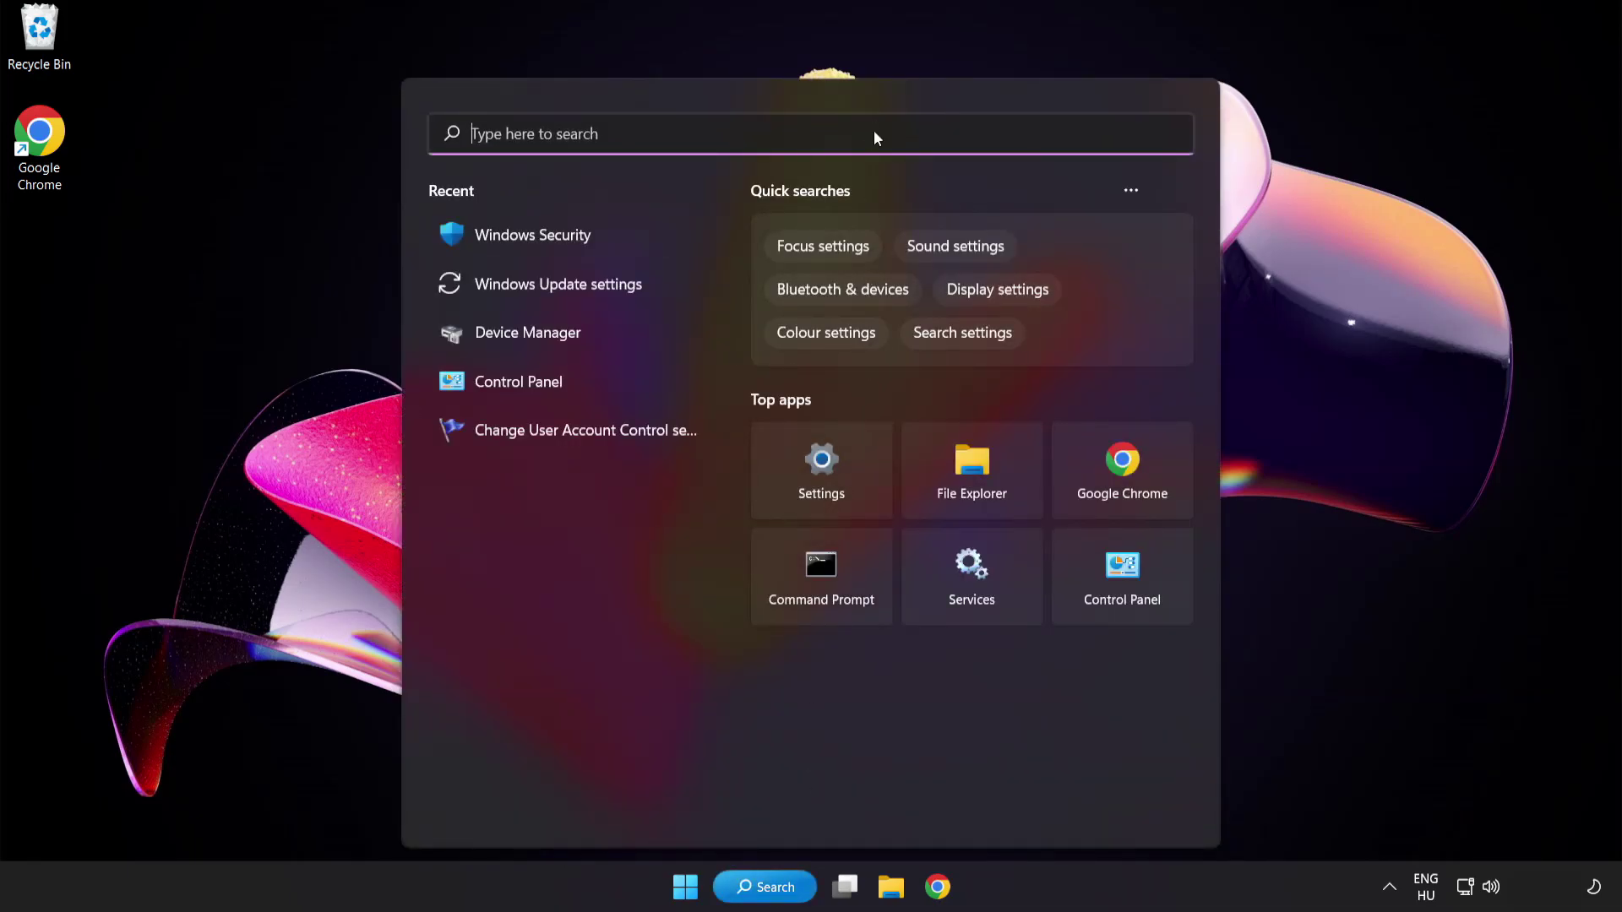
# Step: Search Windows for "device manager", open Device Manager and move its window toward the middle of the desktop
pyautogui.write('device manag')
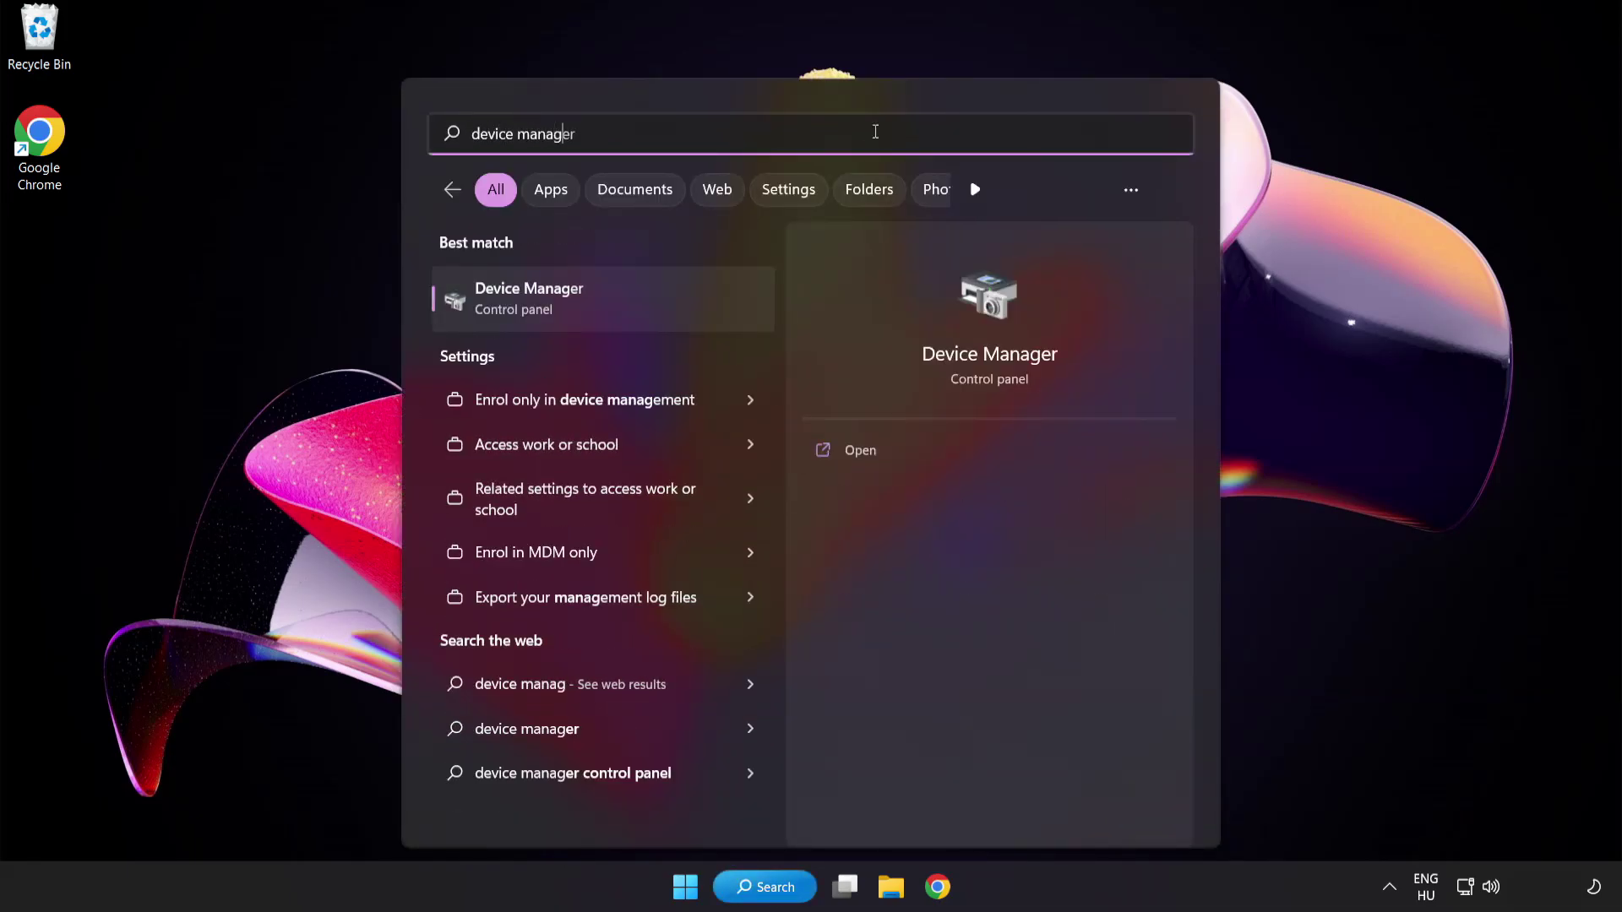
pyautogui.write('er')
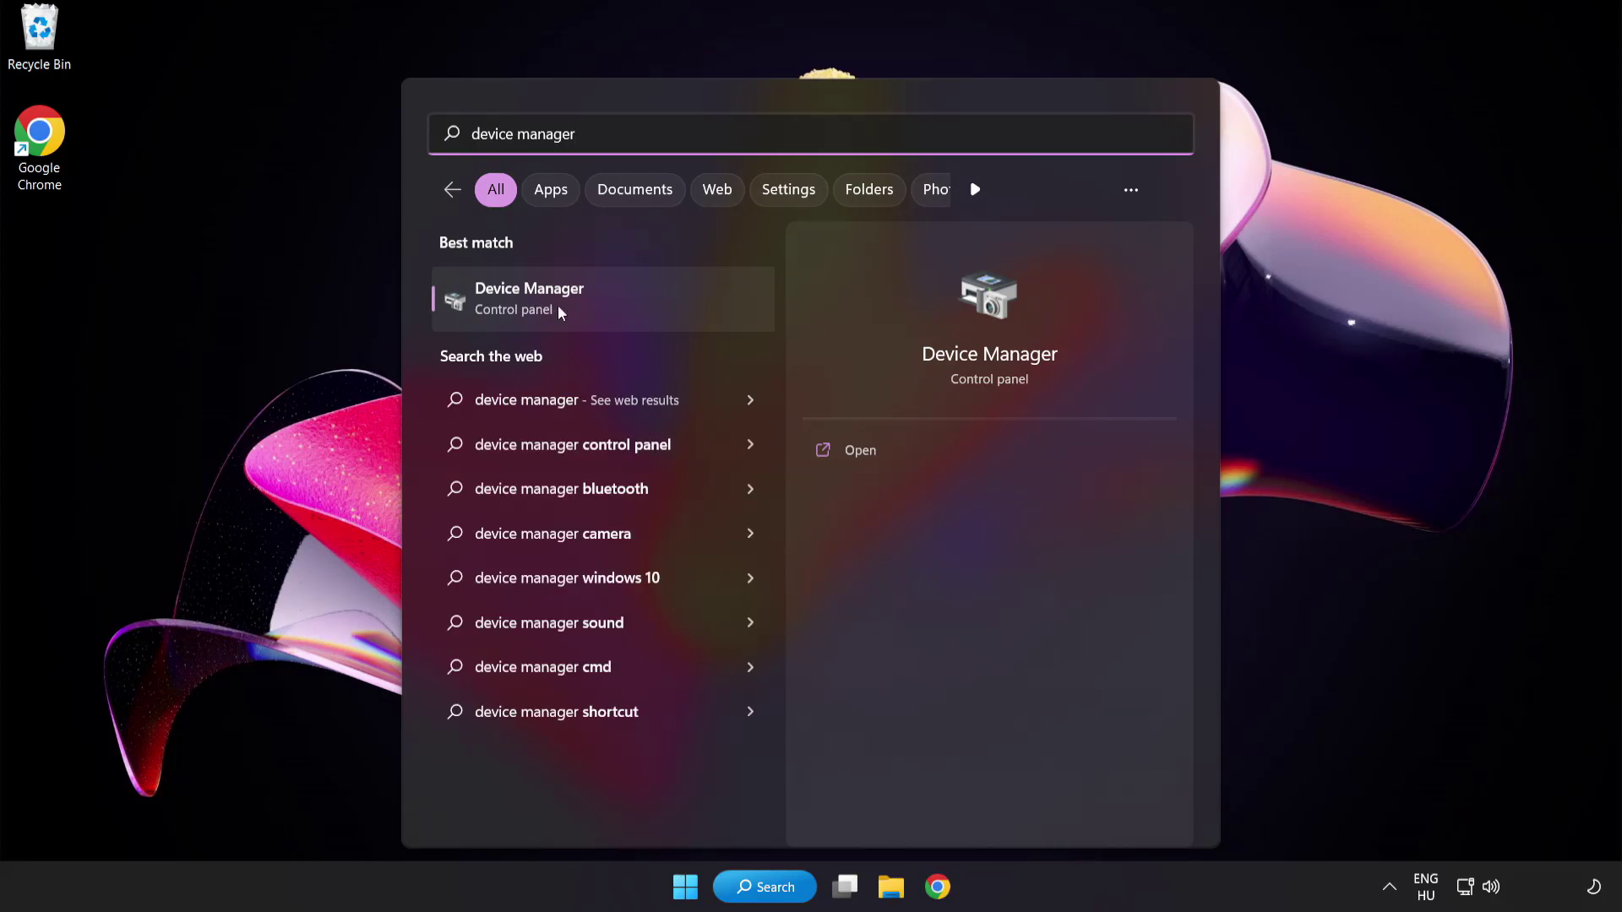
pyautogui.click(650, 311)
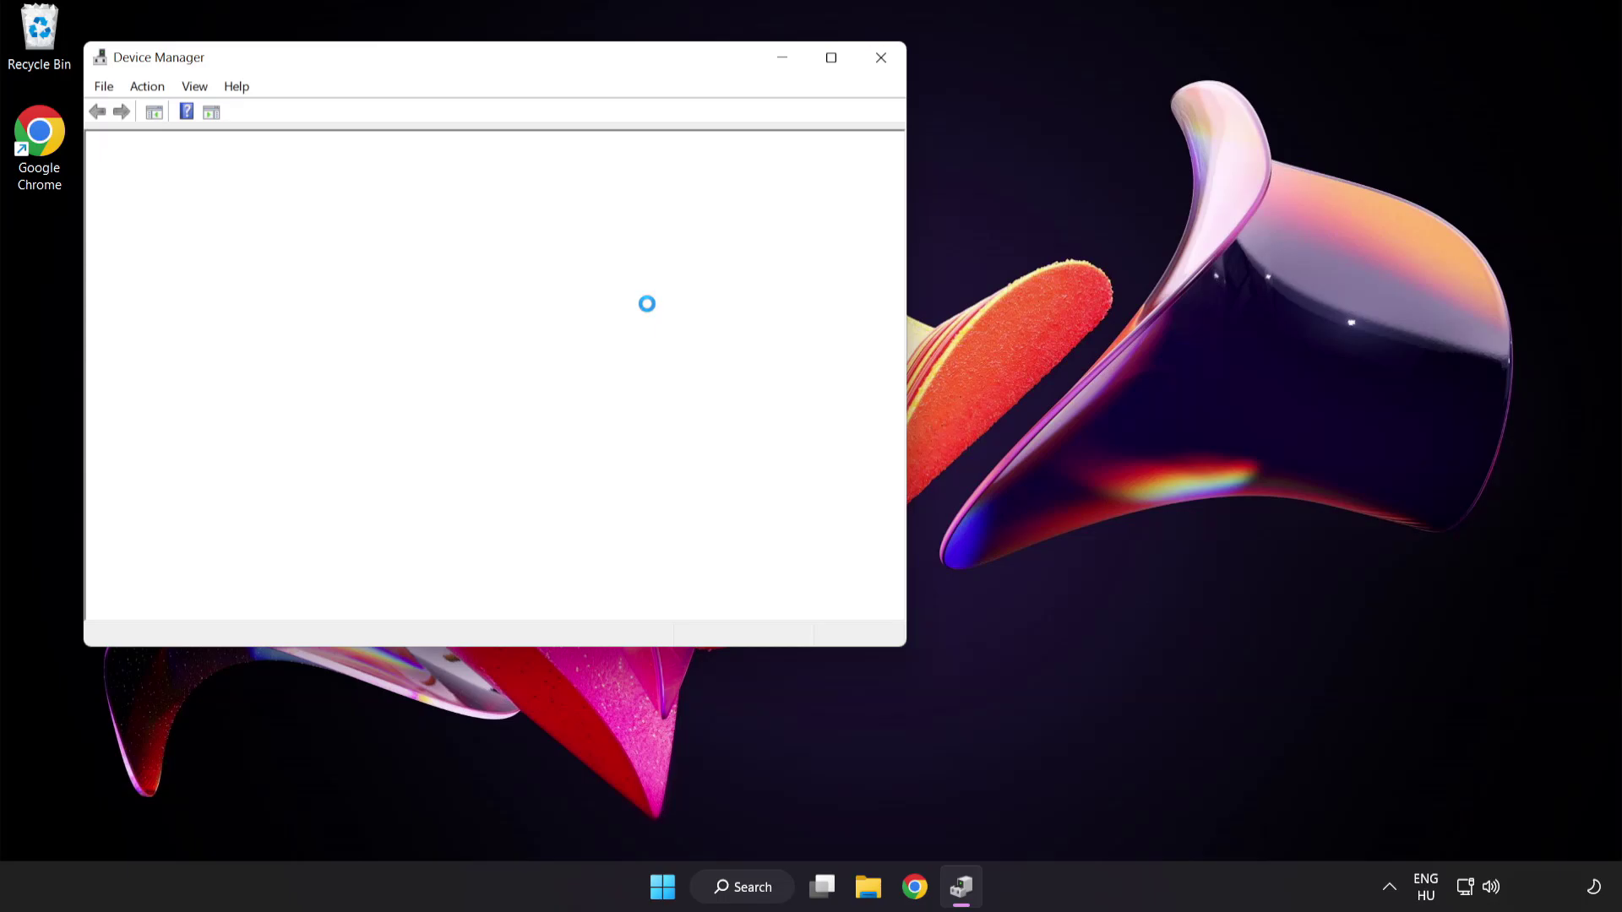
pyautogui.moveTo(524, 63); pyautogui.dragTo(794, 170)
# Step: Run an automatic driver update for the VMware SVGA 3D display adapter, then close Device Manager
pyautogui.click(453, 343)
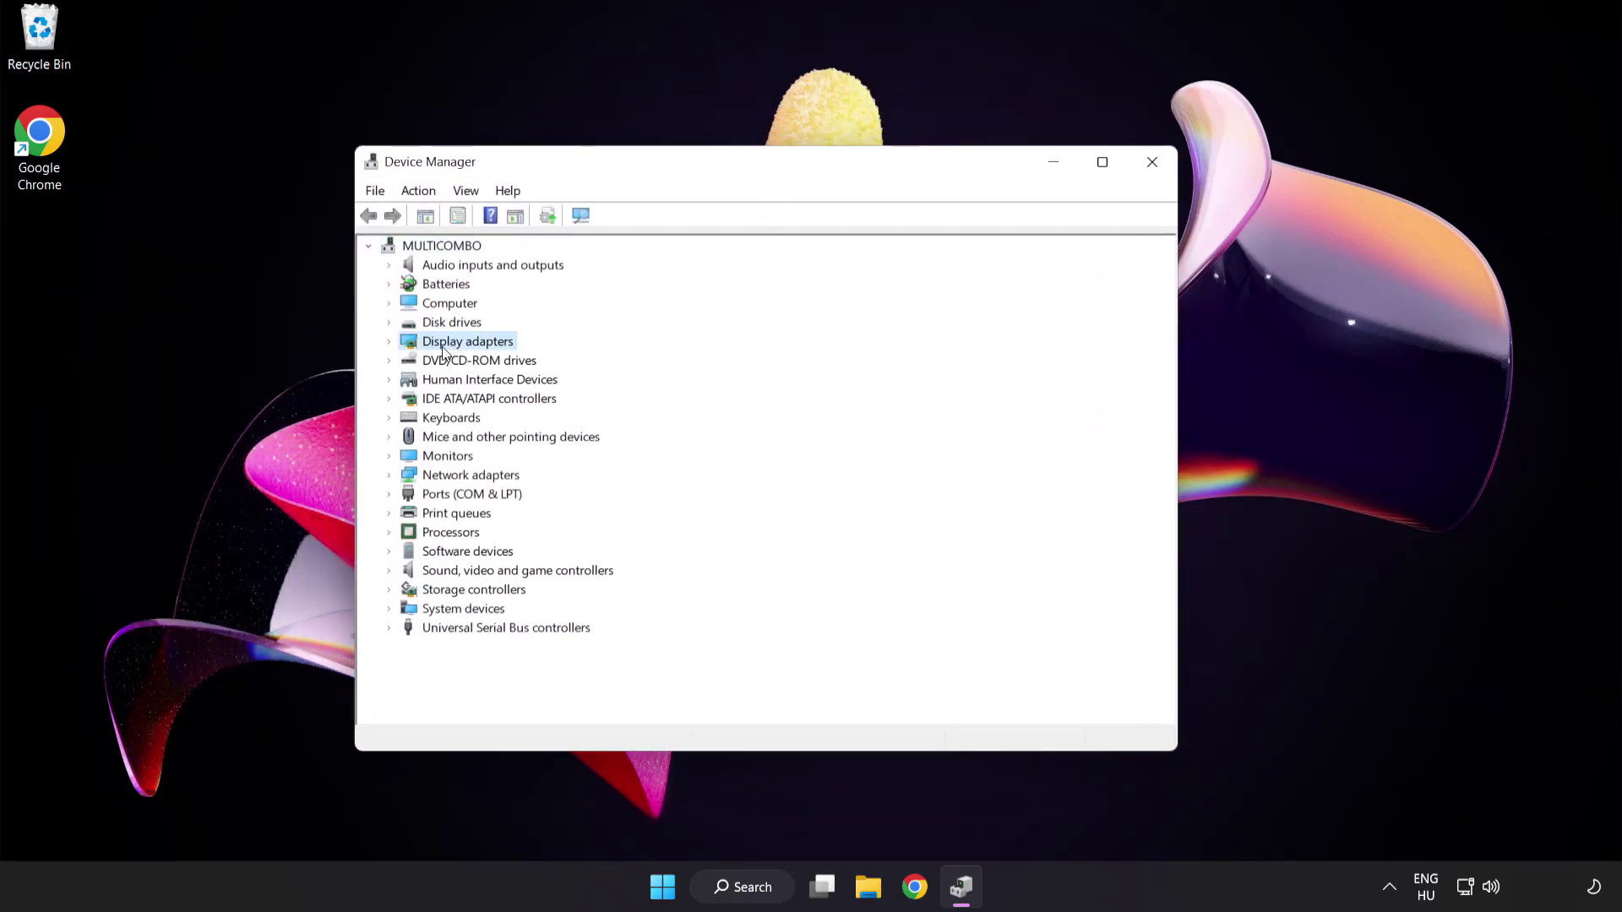
pyautogui.click(390, 342)
pyautogui.click(425, 353)
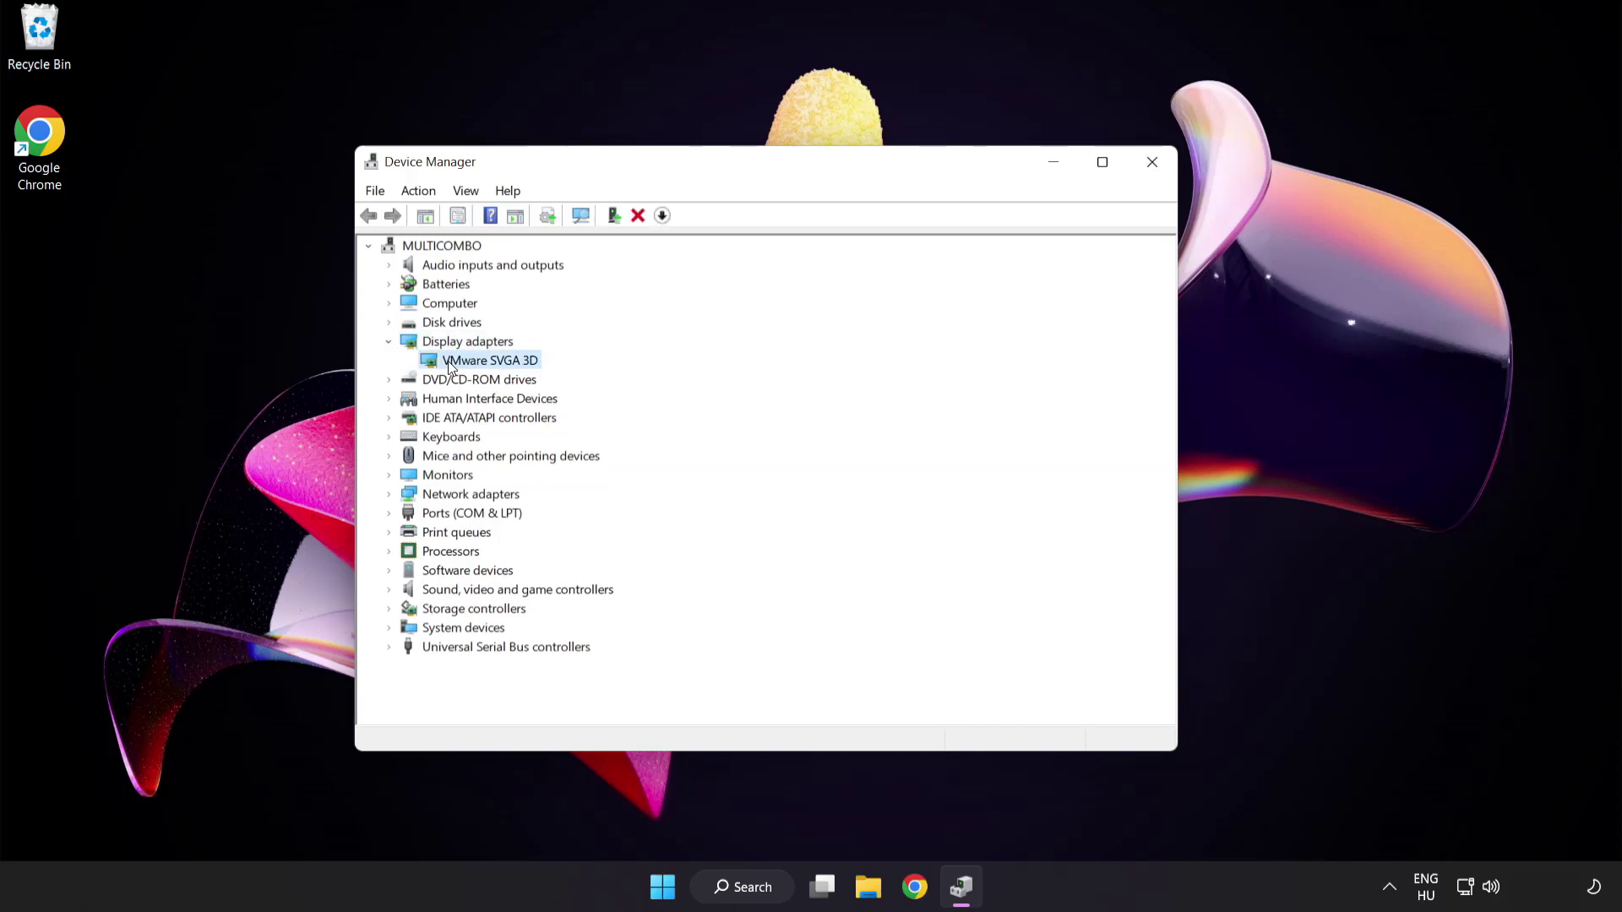
pyautogui.rightClick(476, 360)
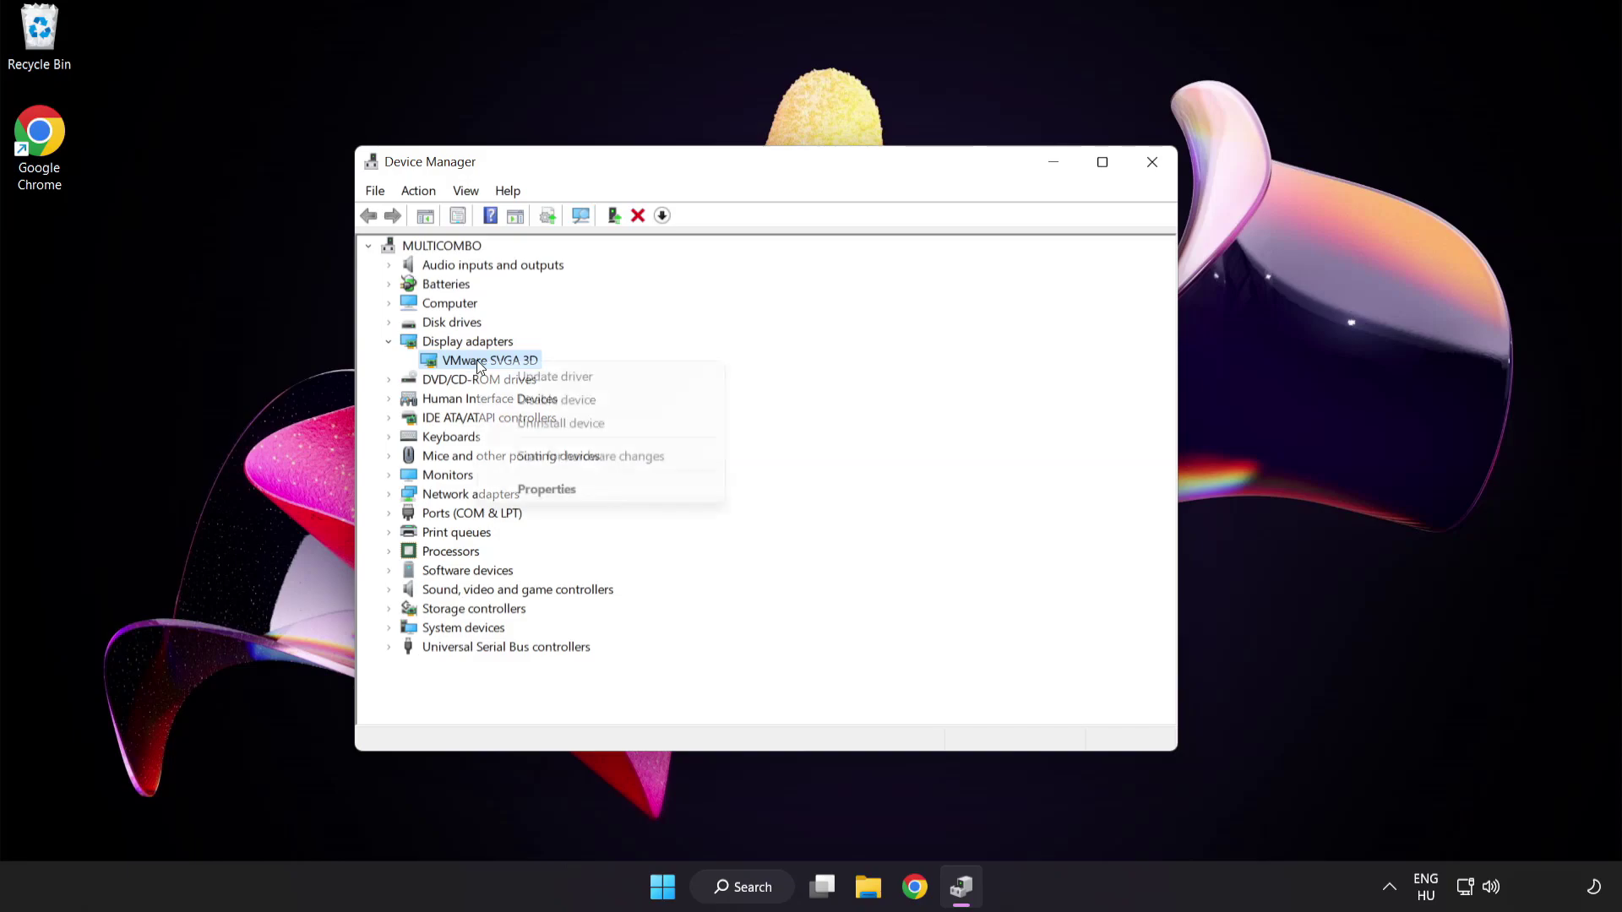
pyautogui.click(629, 377)
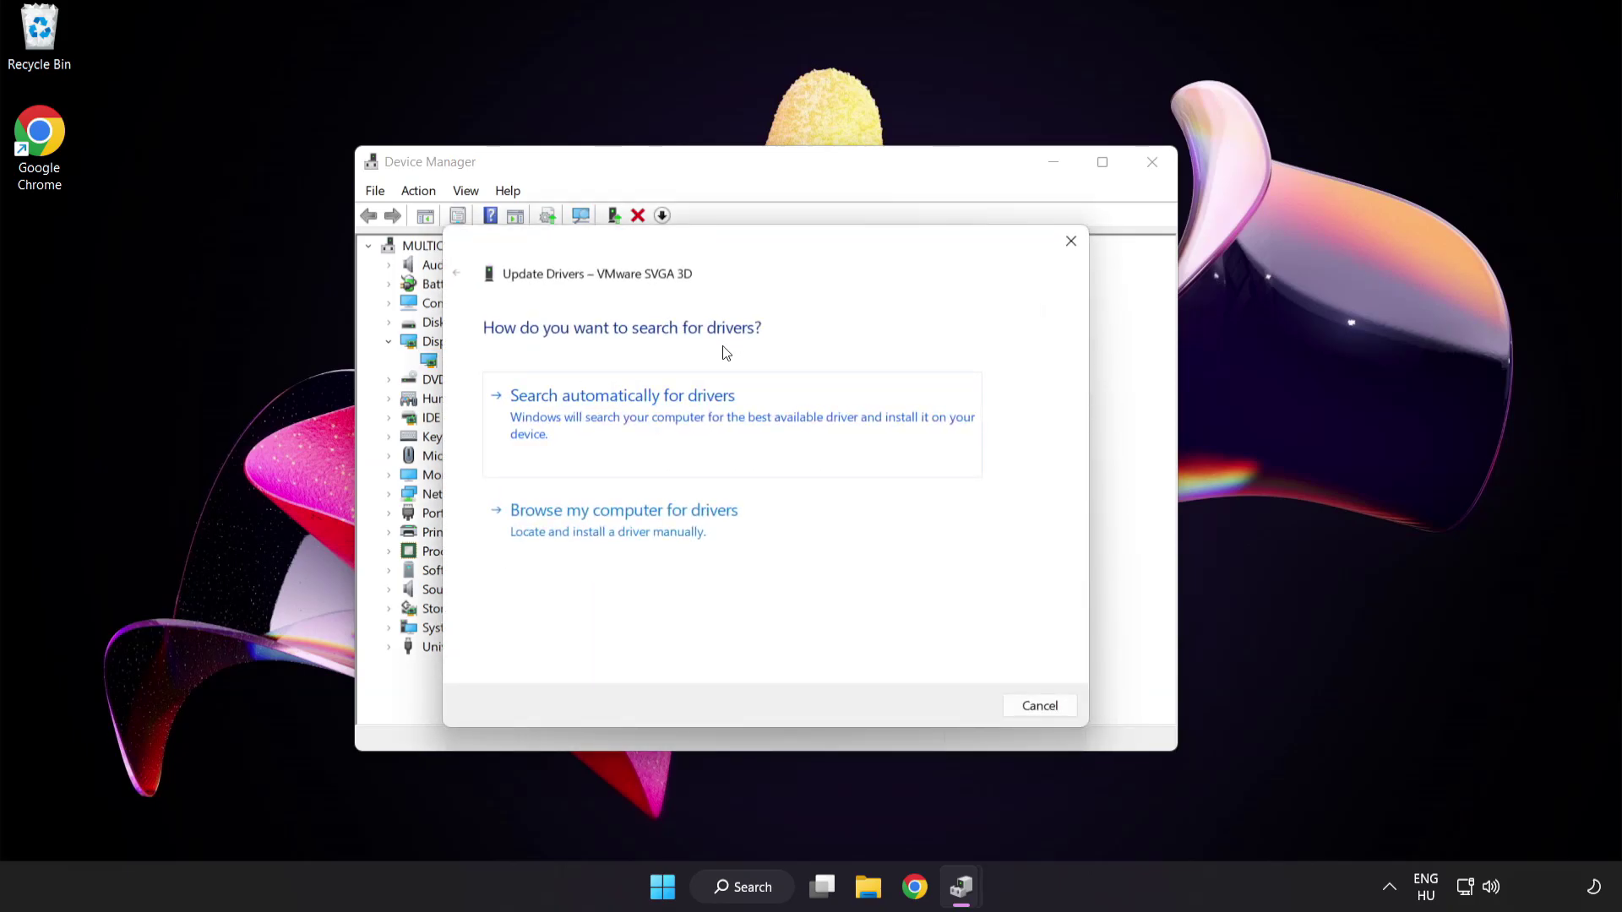
pyautogui.click(708, 420)
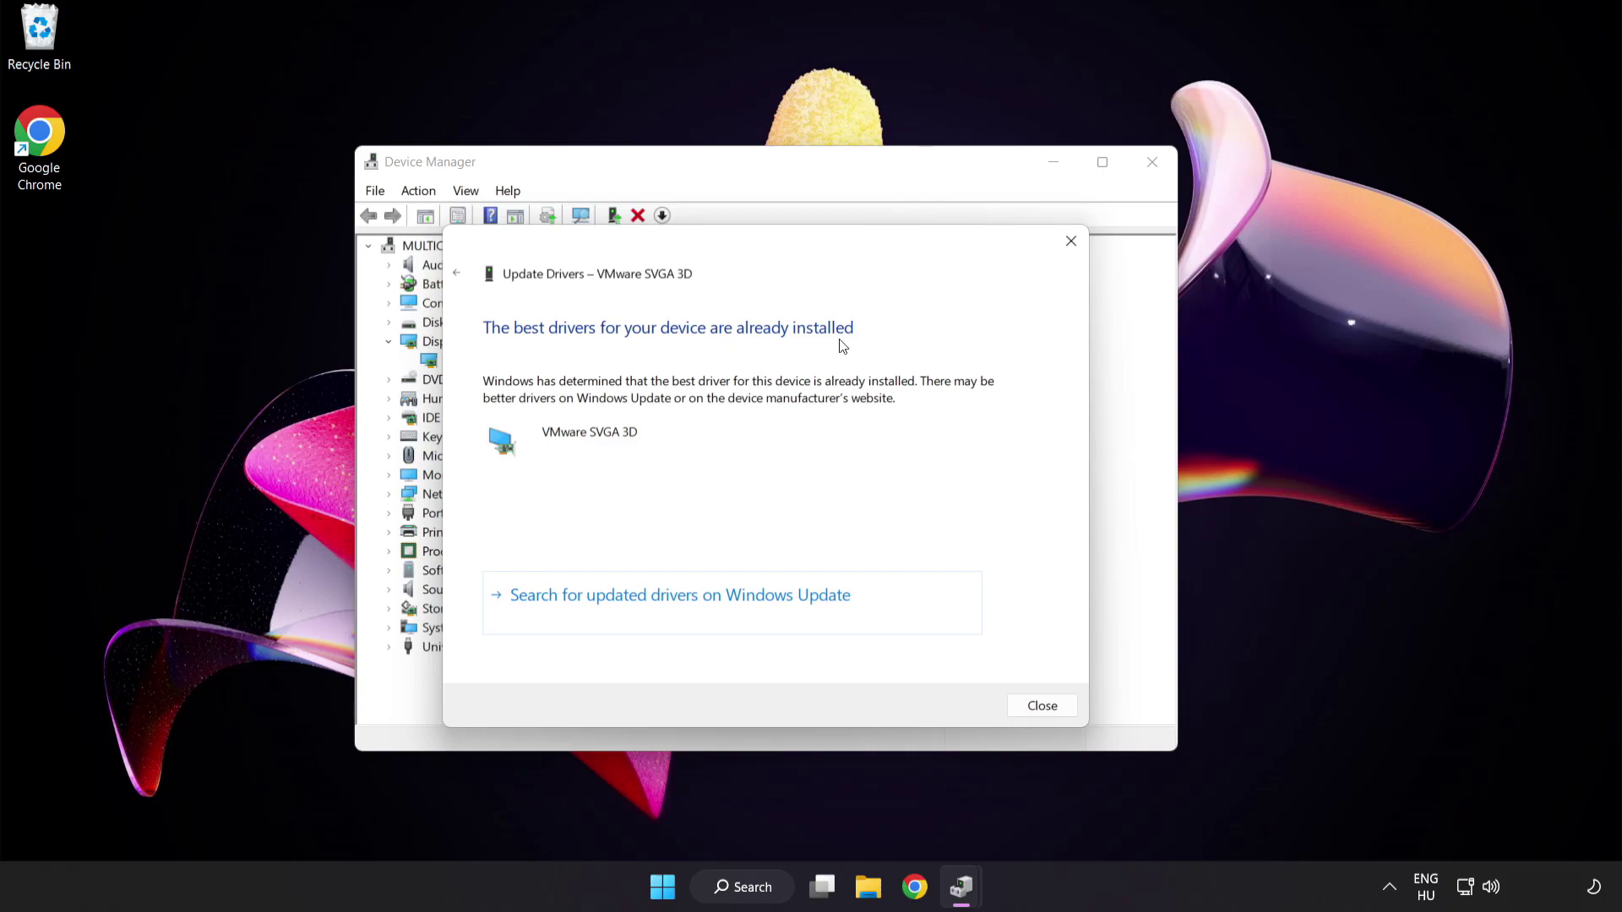
pyautogui.click(1039, 707)
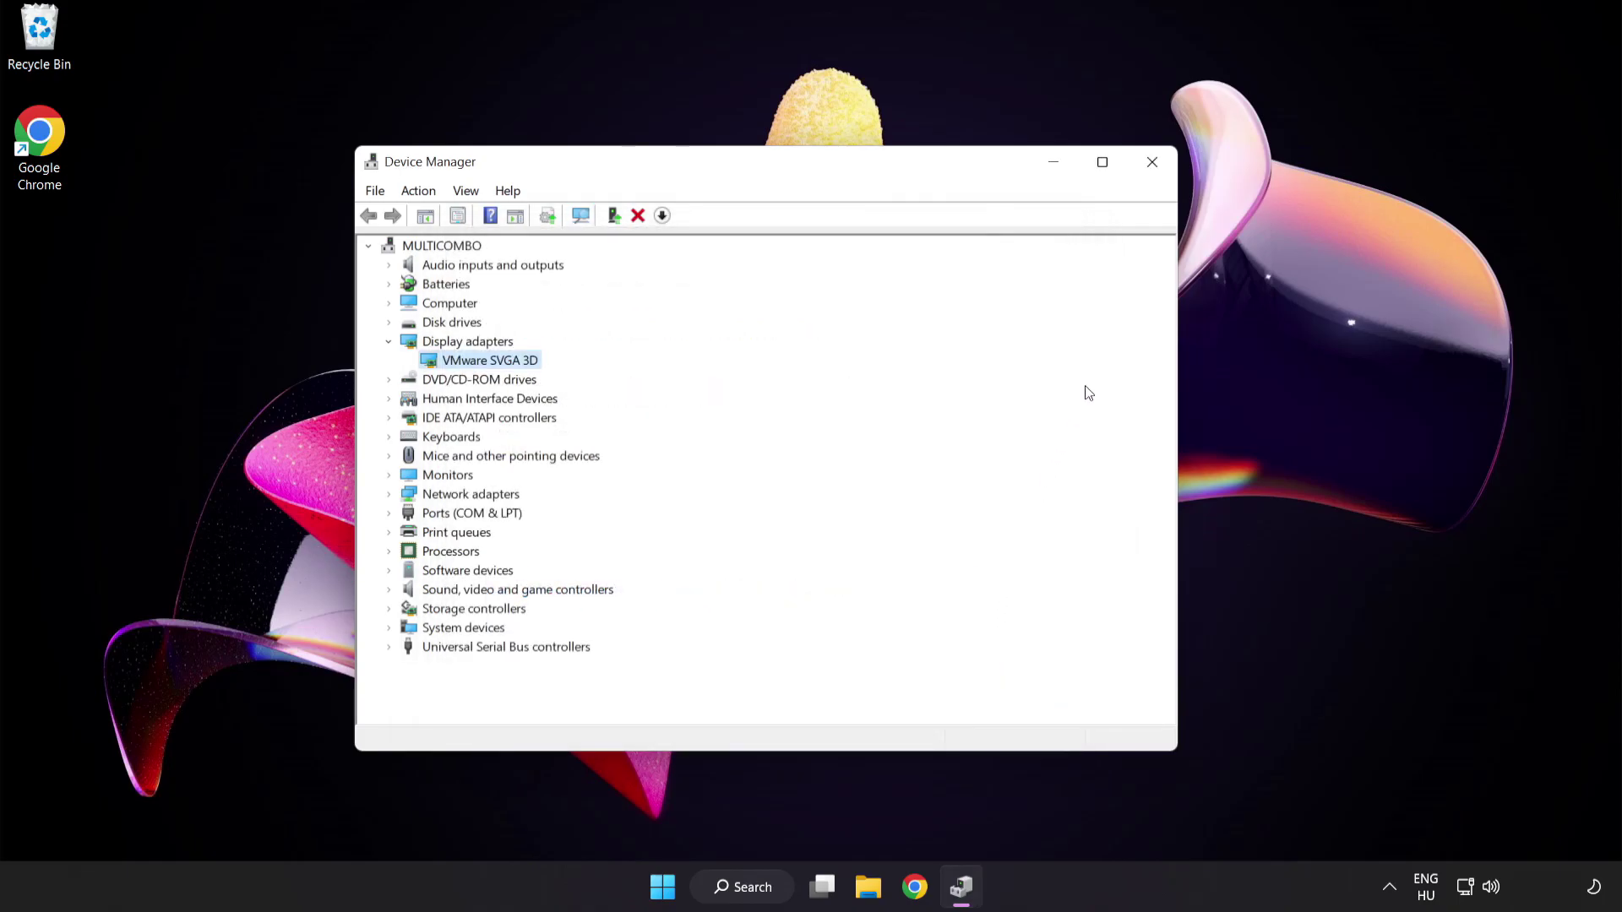
pyautogui.click(1144, 169)
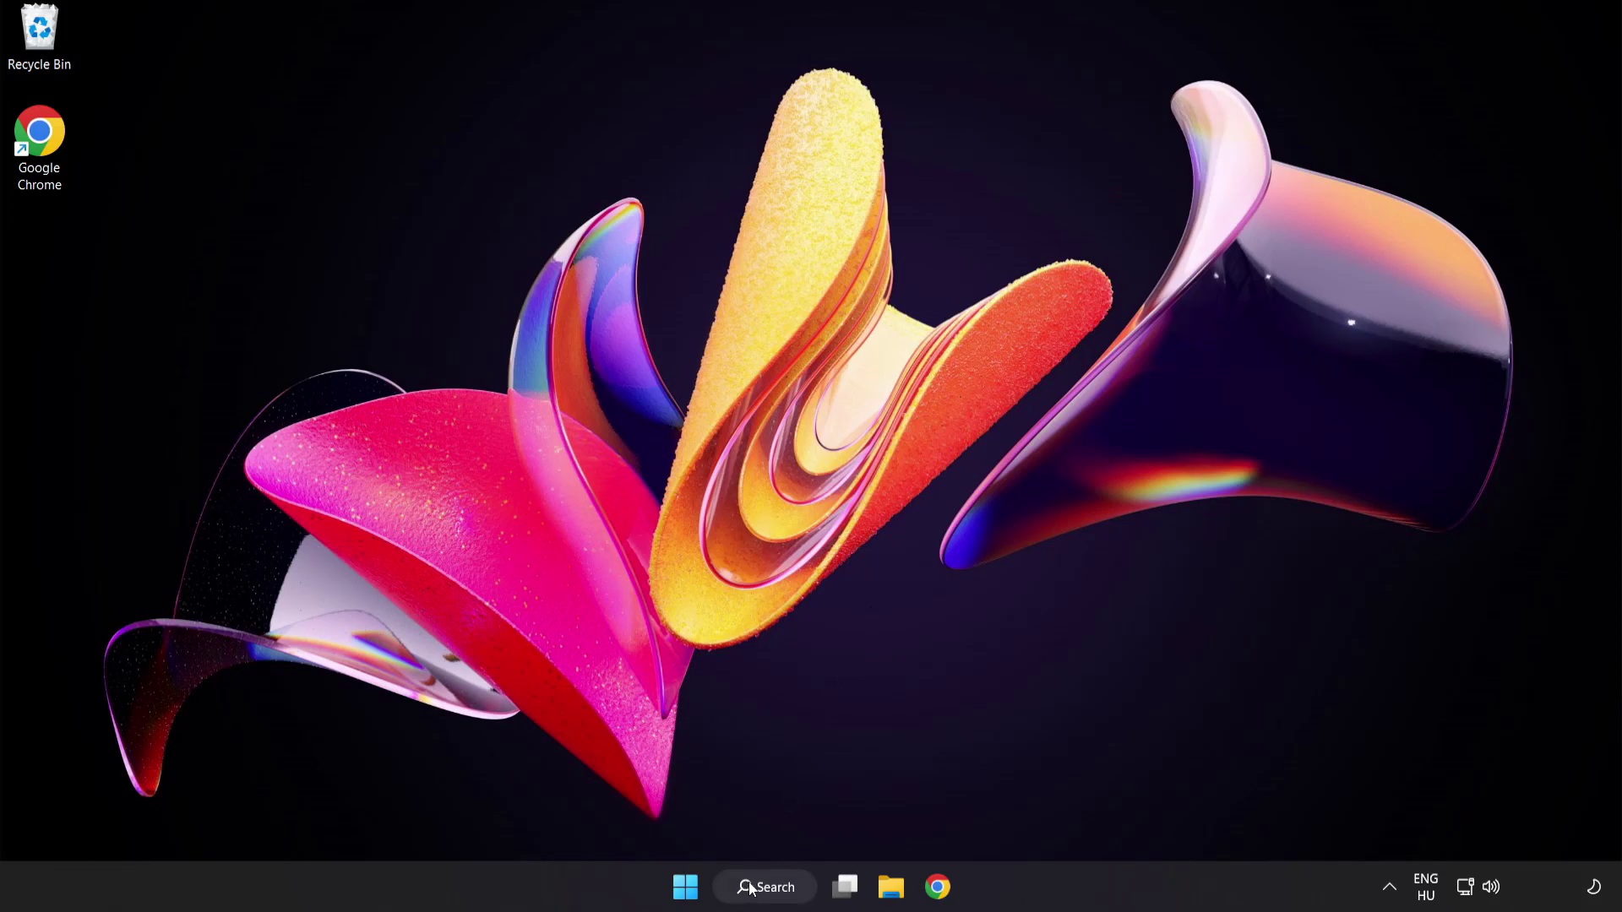
# Step: Search Windows for "update", open the Windows Update settings, check for updates and close Settings
pyautogui.click(776, 891)
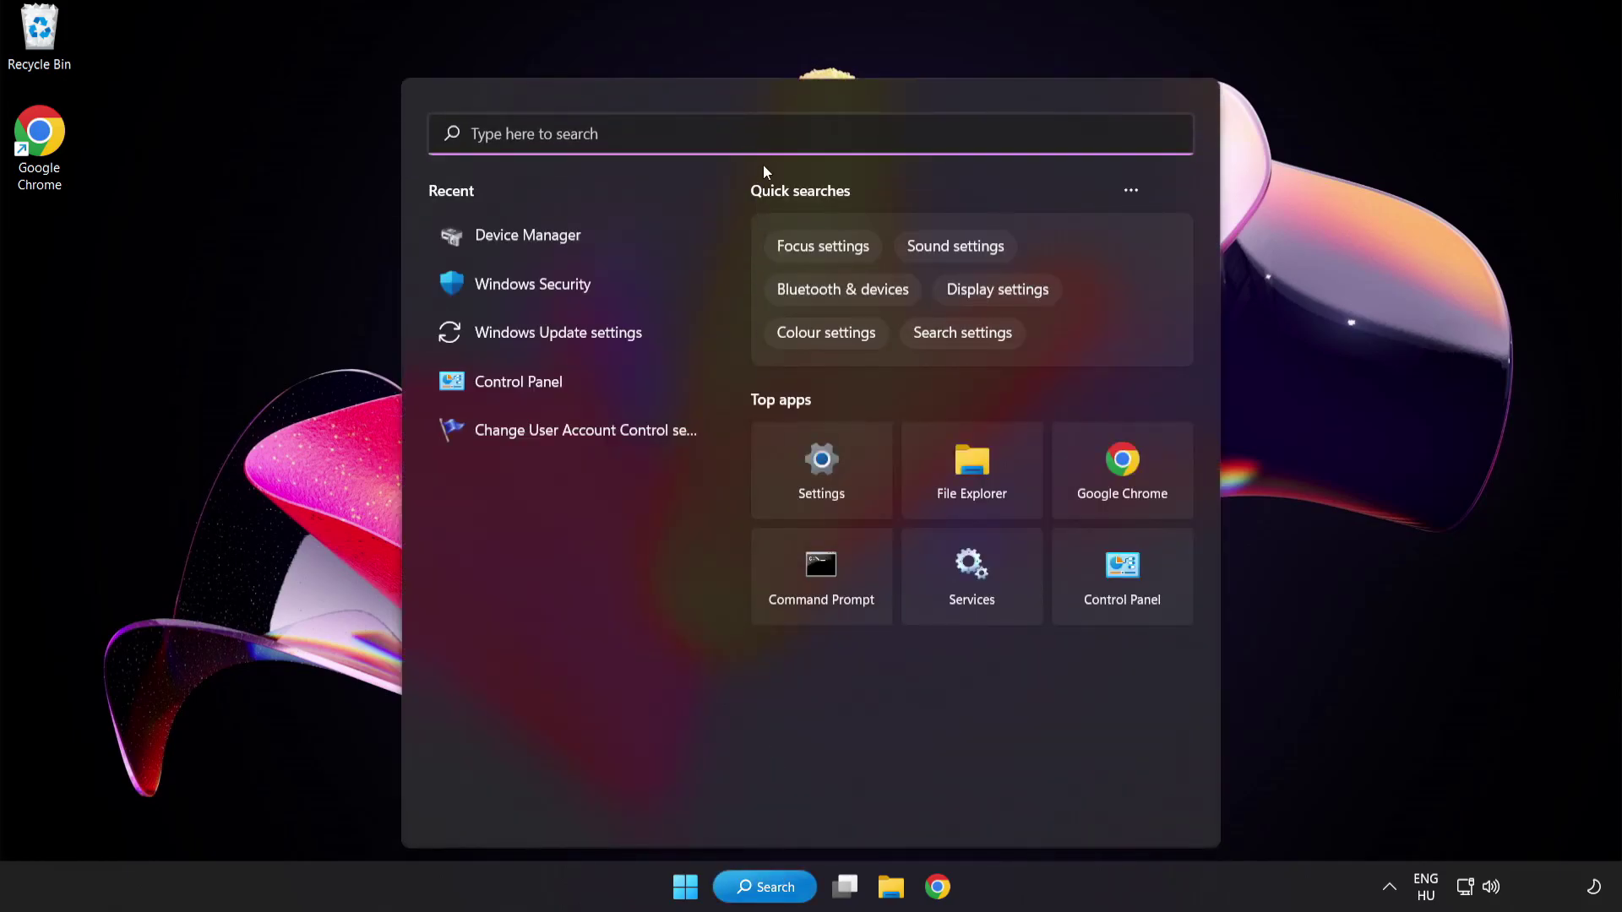
pyautogui.write('update')
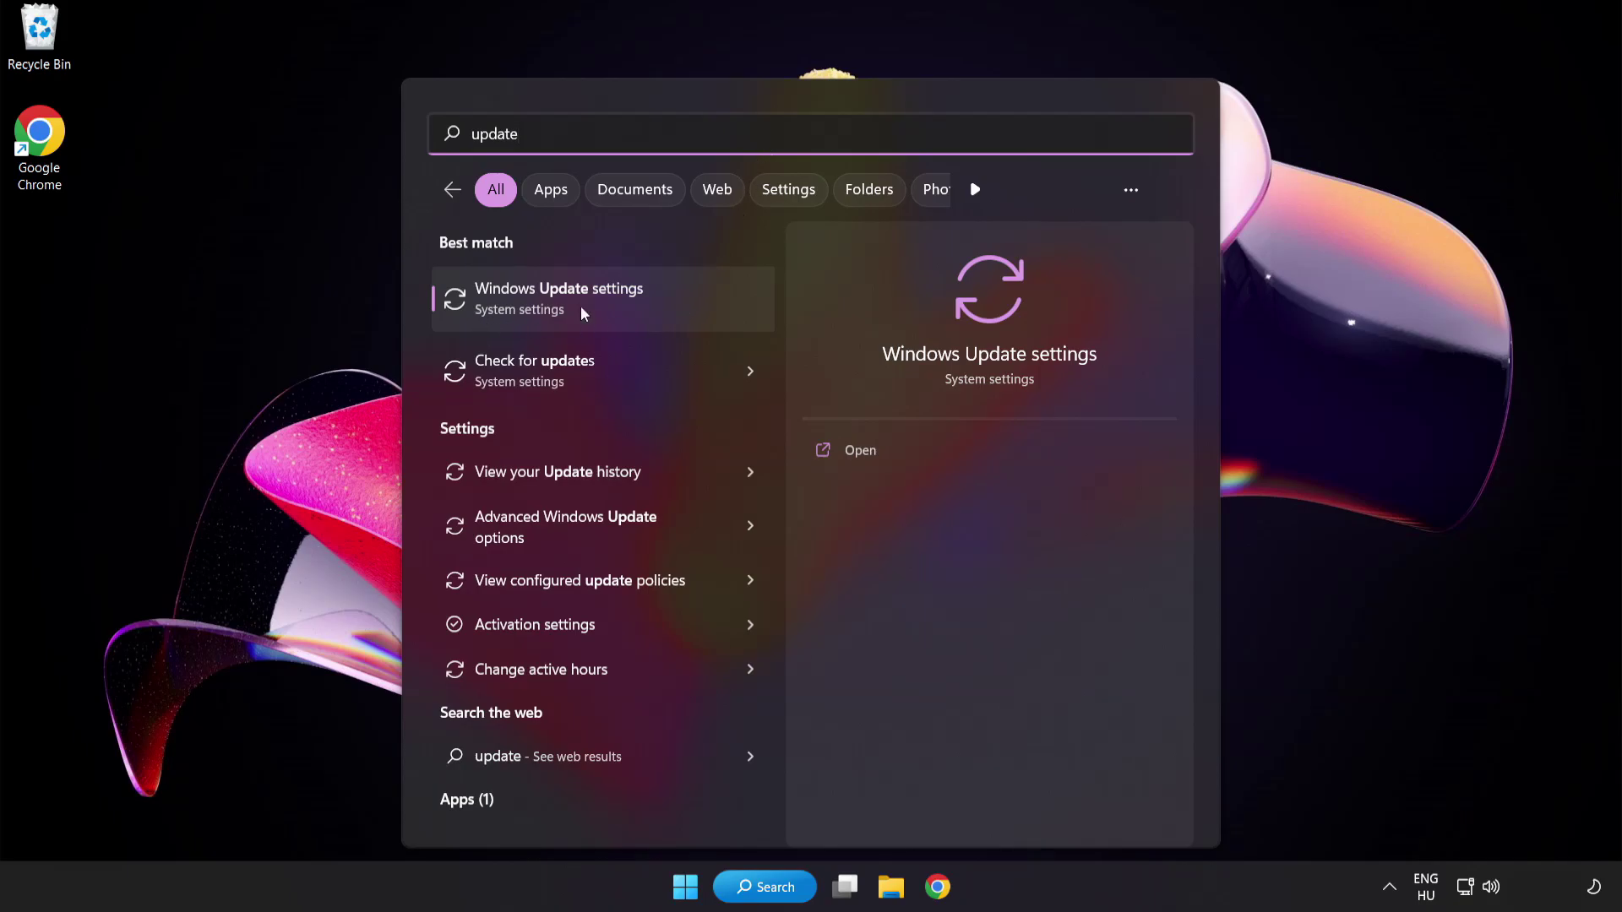
pyautogui.click(619, 307)
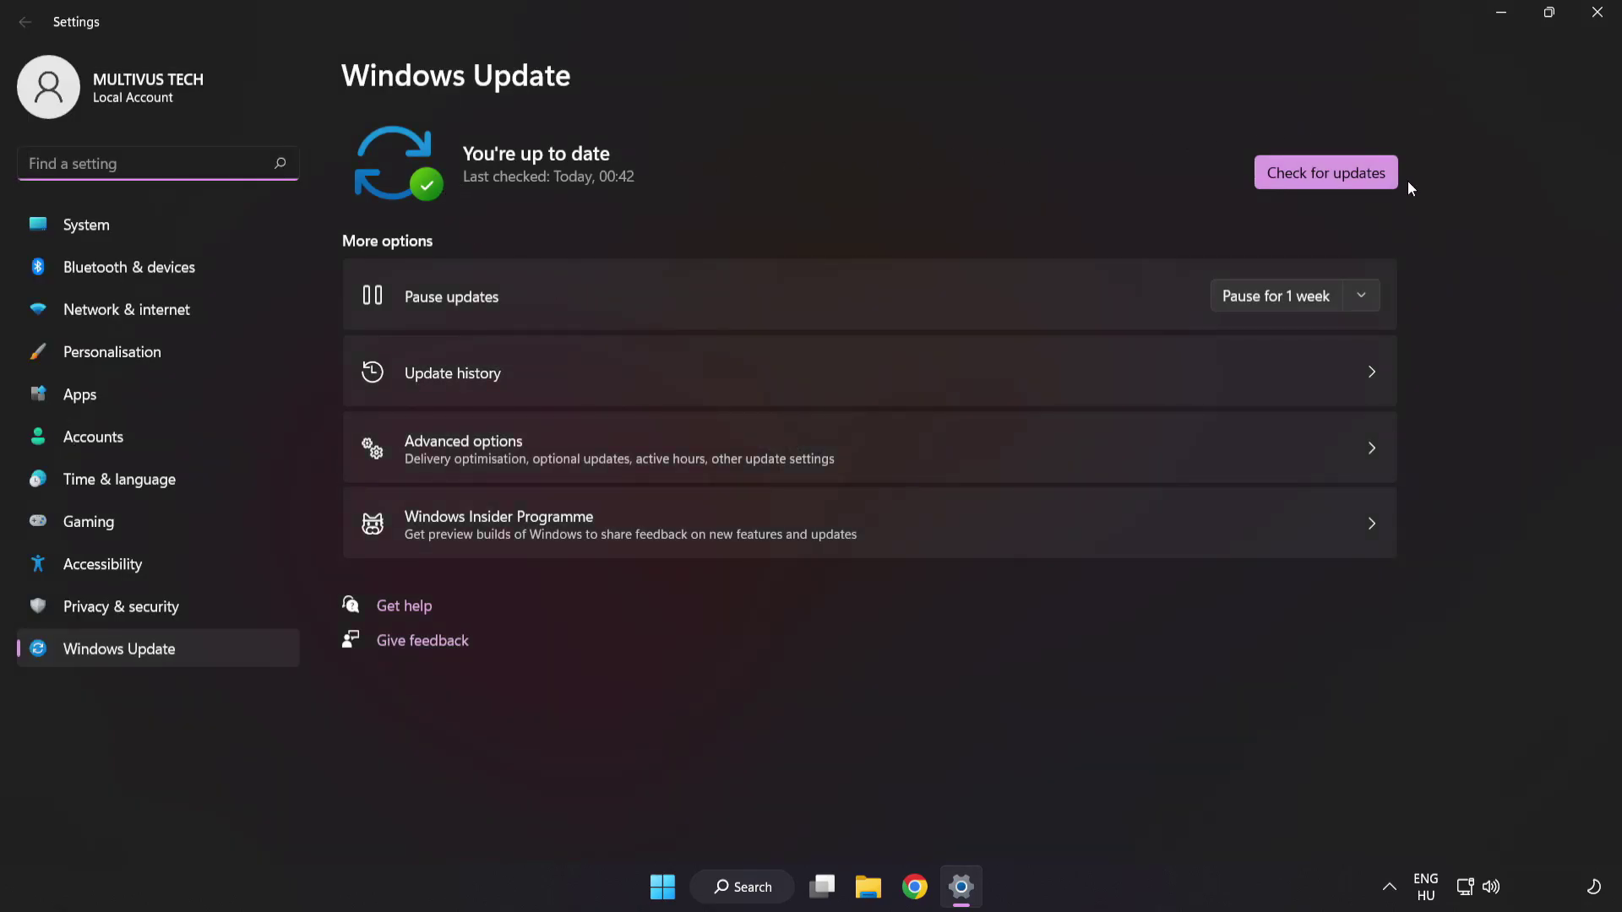
pyautogui.click(1321, 182)
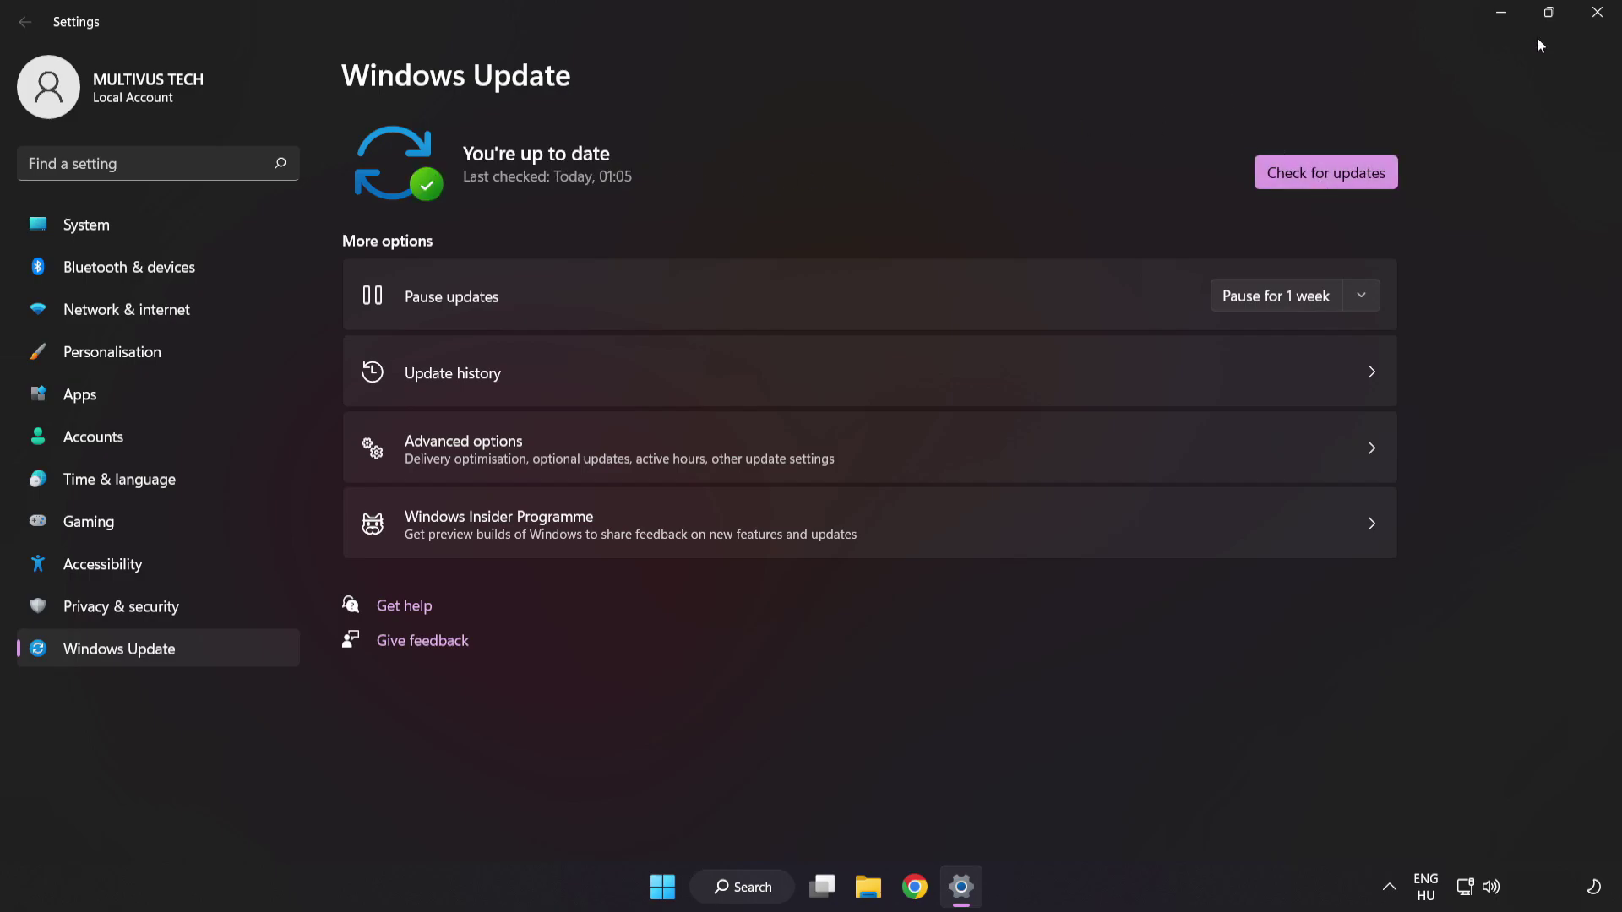
pyautogui.click(1595, 15)
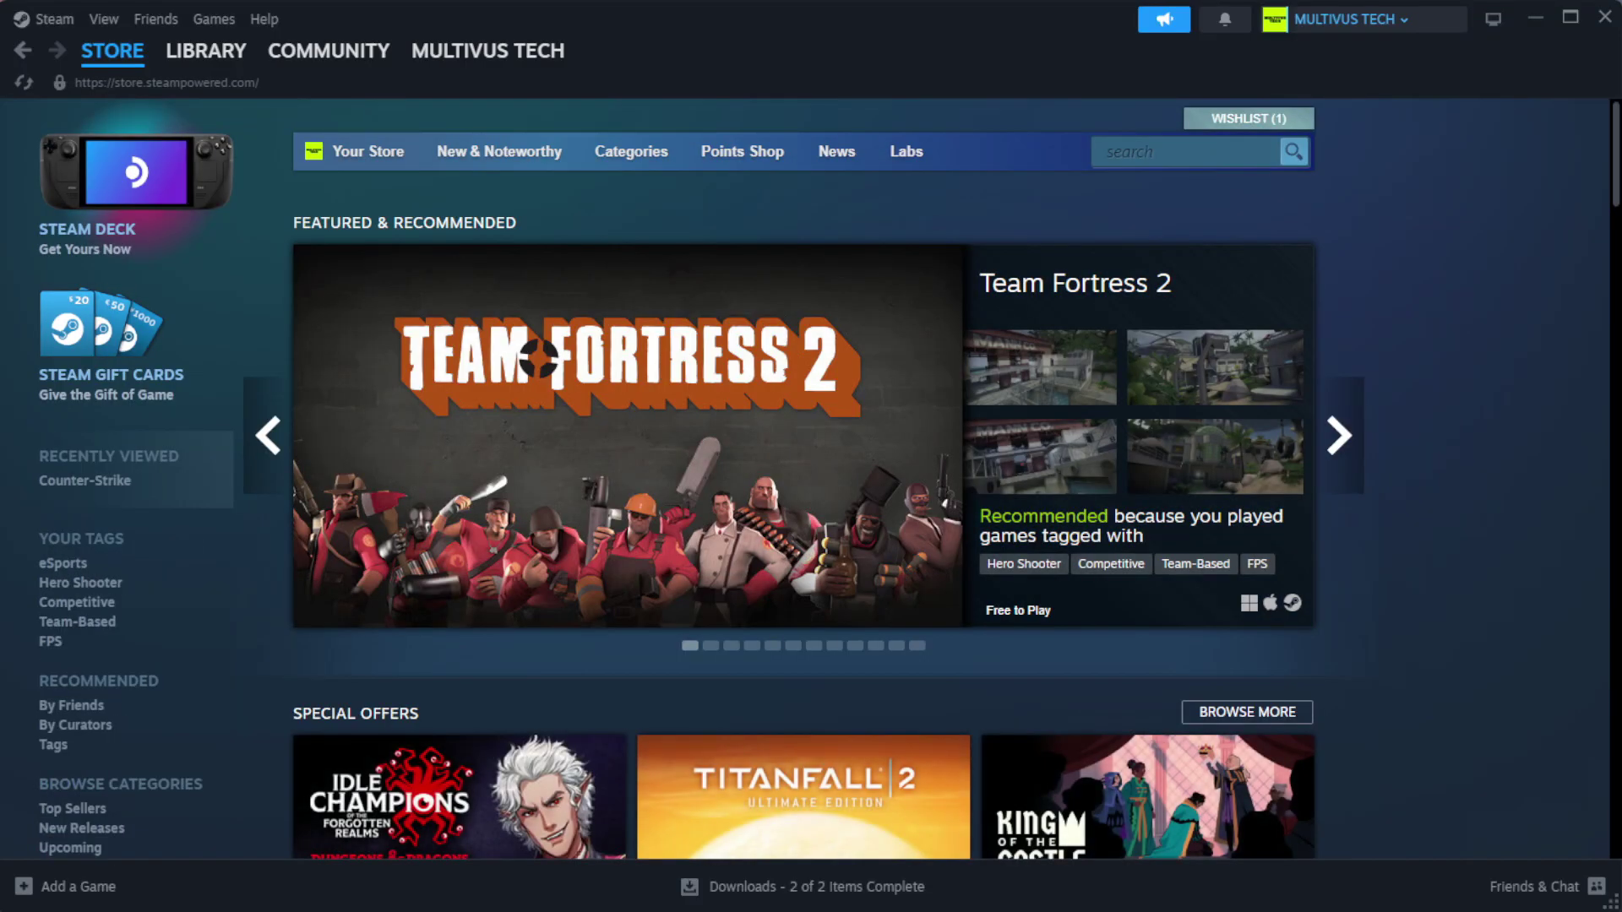
# Step: Switch to Steam and verify the integrity of the installed files of the favorite game in the library
pyautogui.moveTo(201, 63)
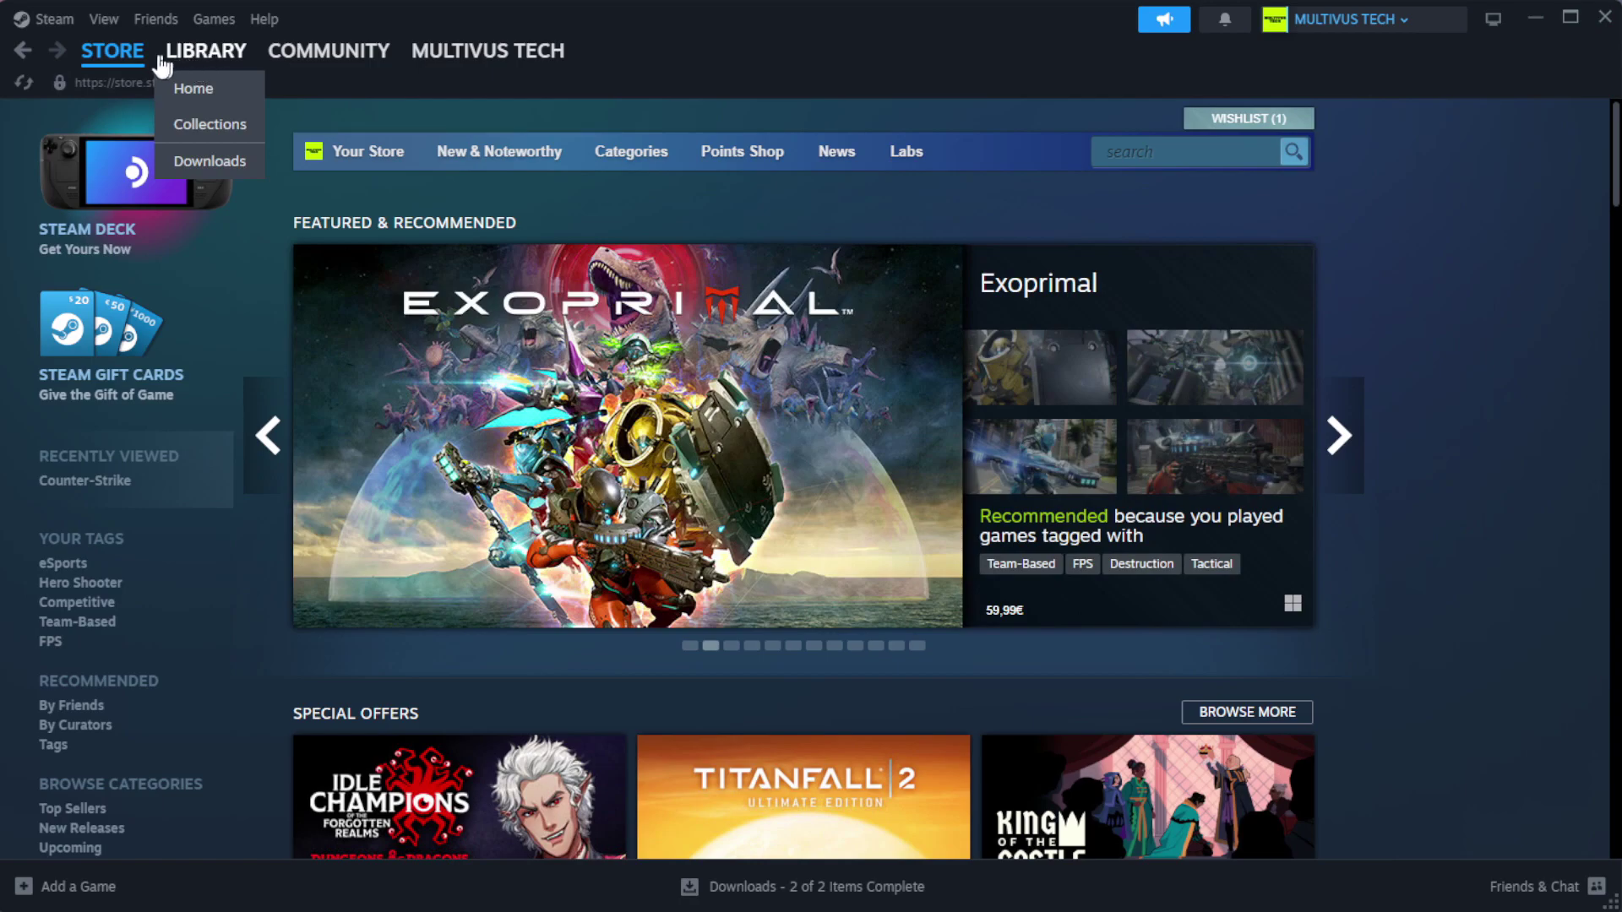
pyautogui.click(236, 91)
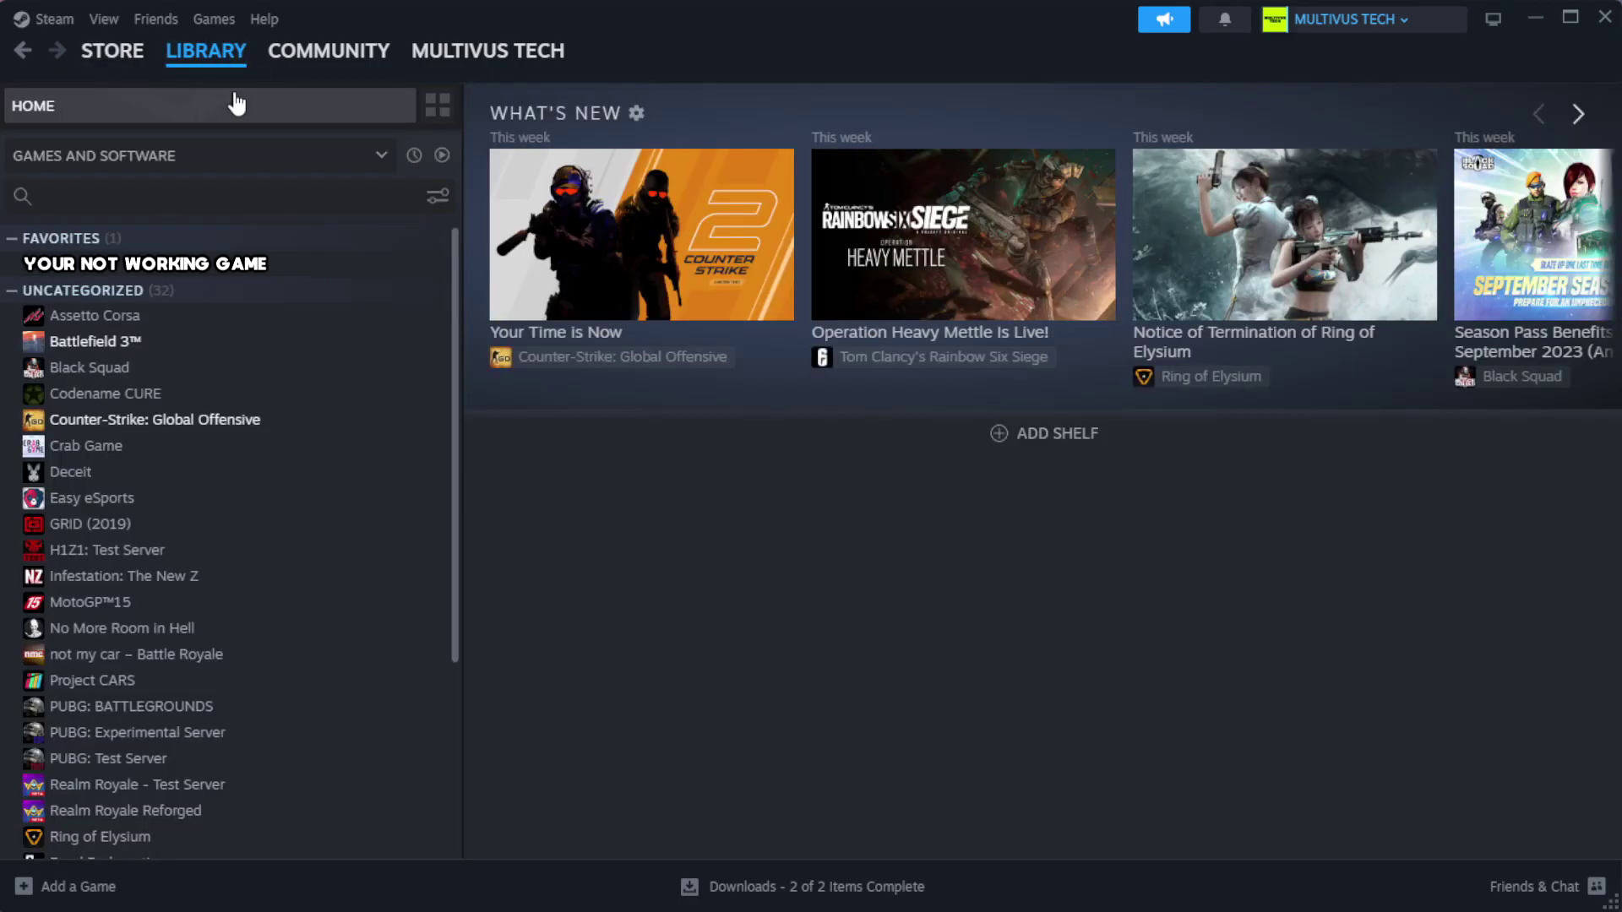
pyautogui.rightClick(400, 267)
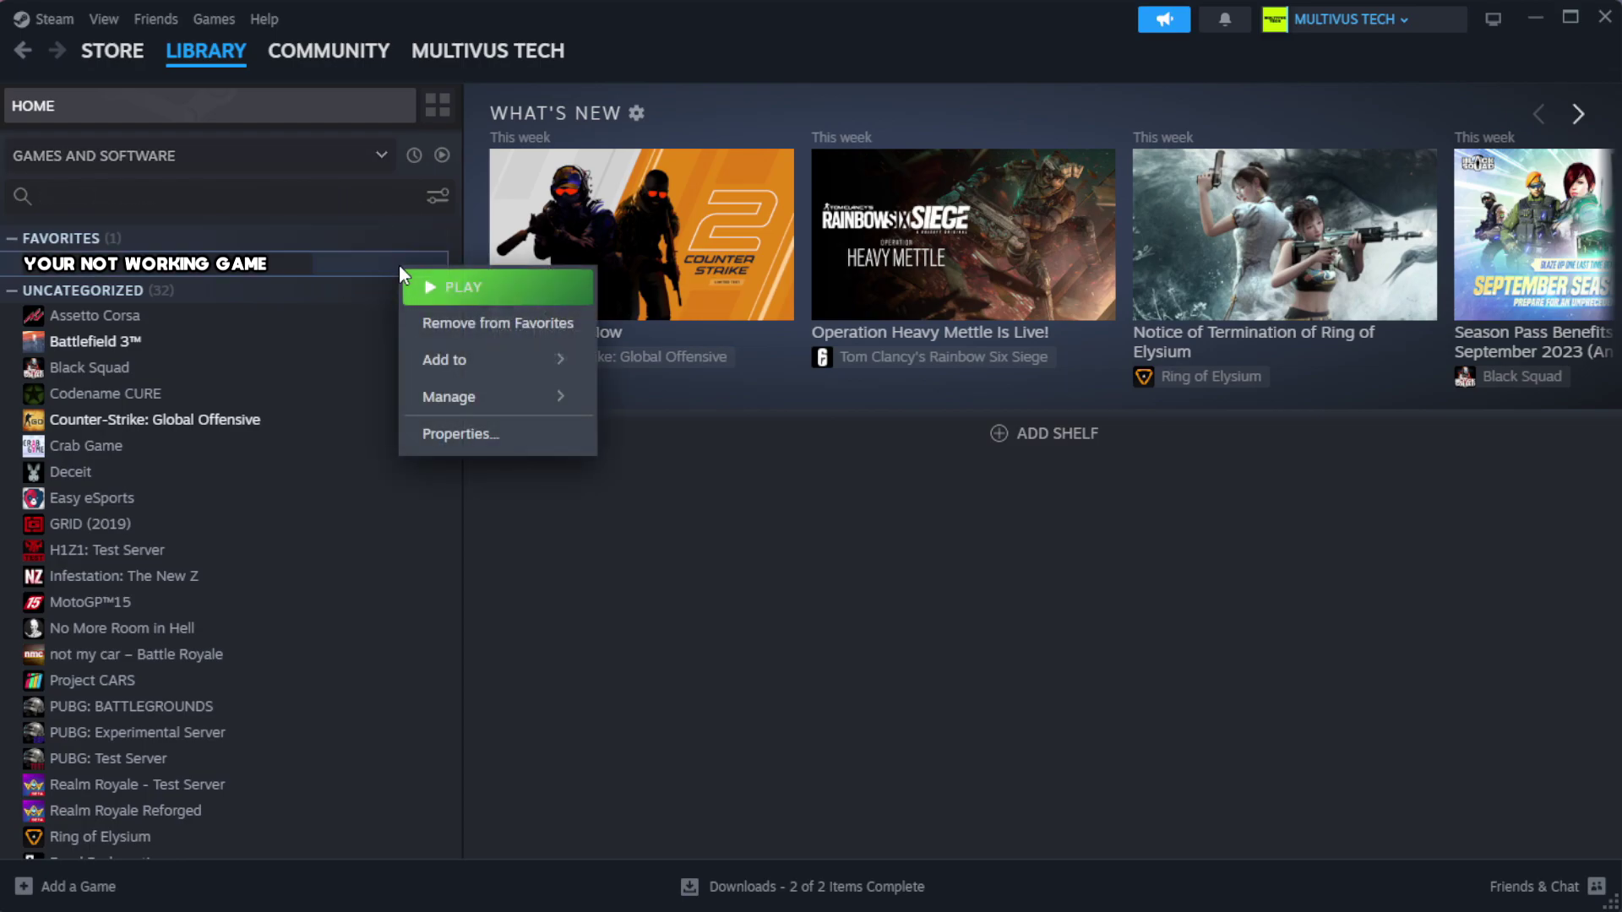
pyautogui.click(512, 448)
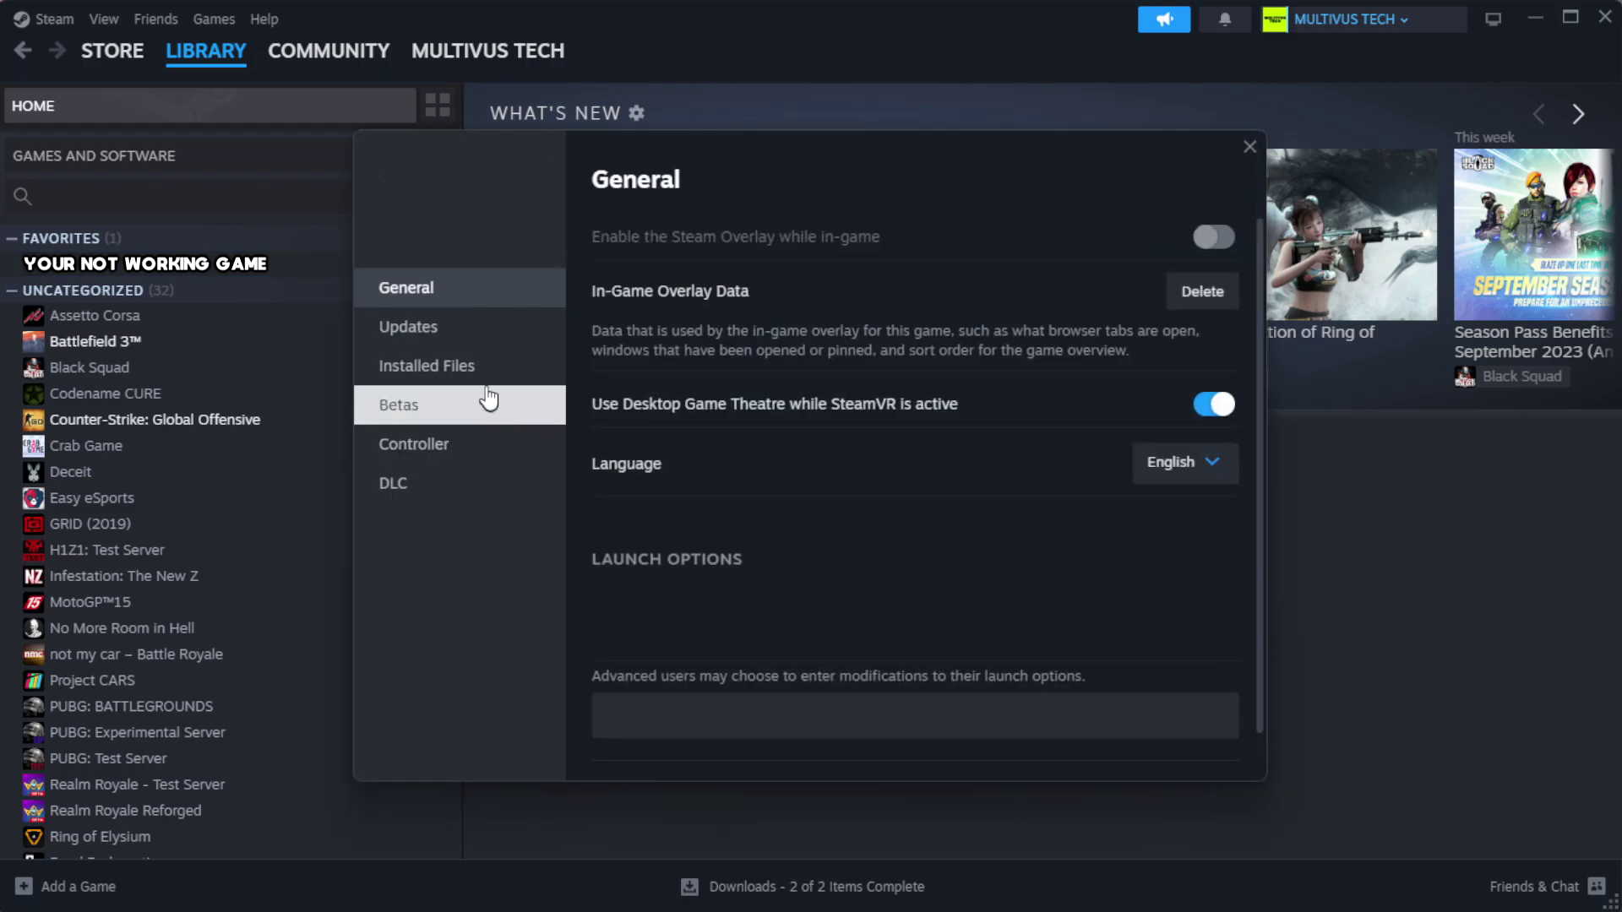
pyautogui.click(533, 384)
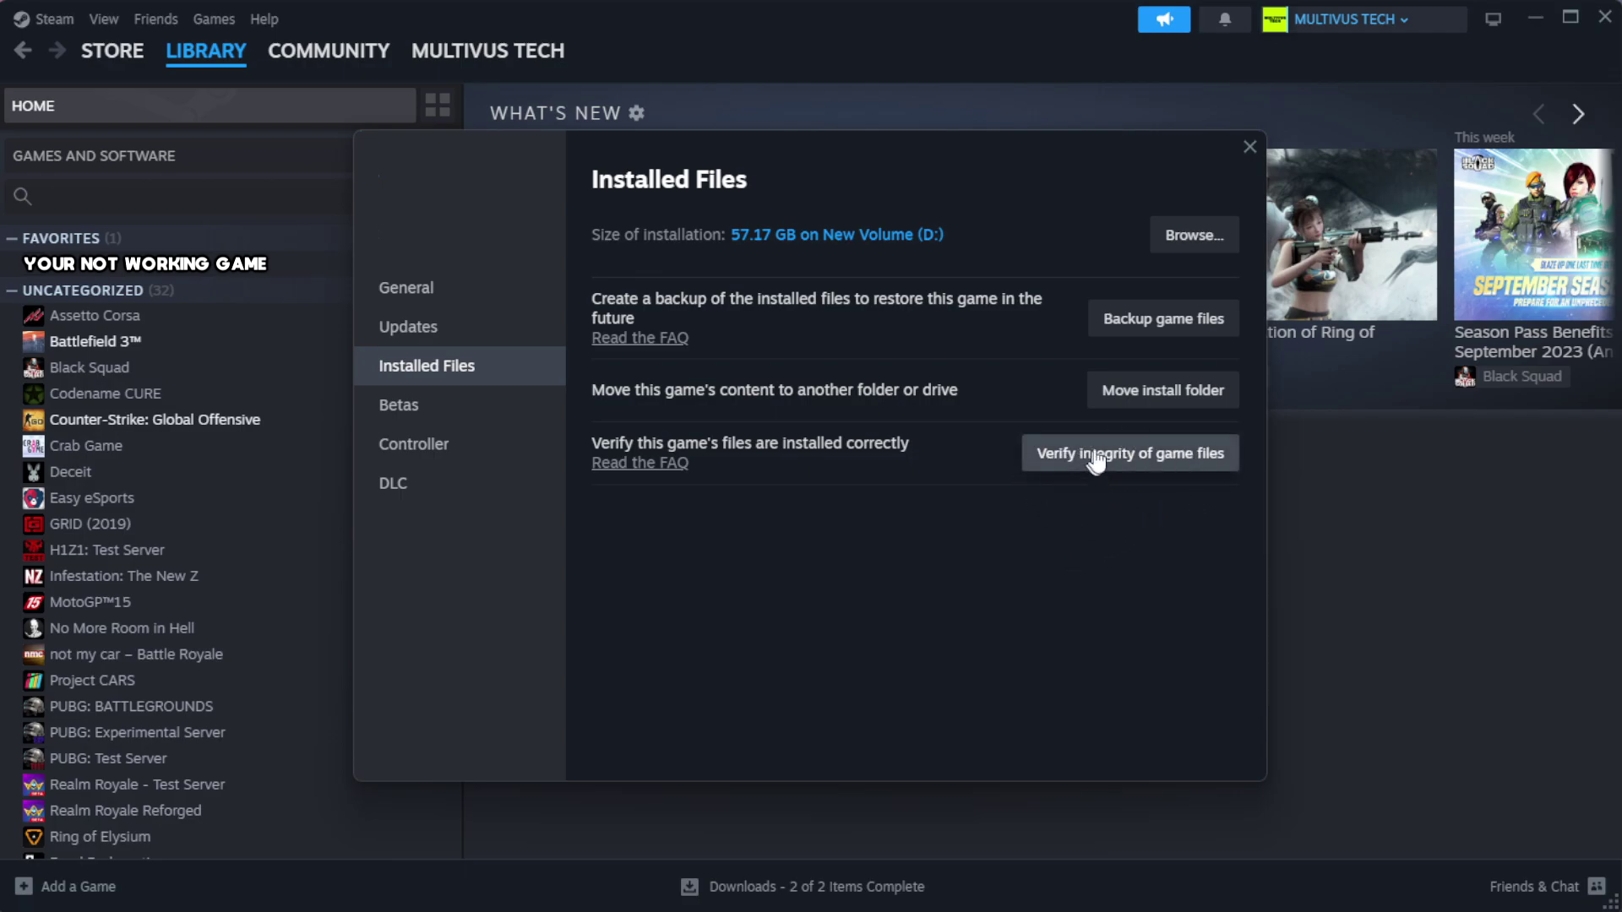
pyautogui.click(1139, 465)
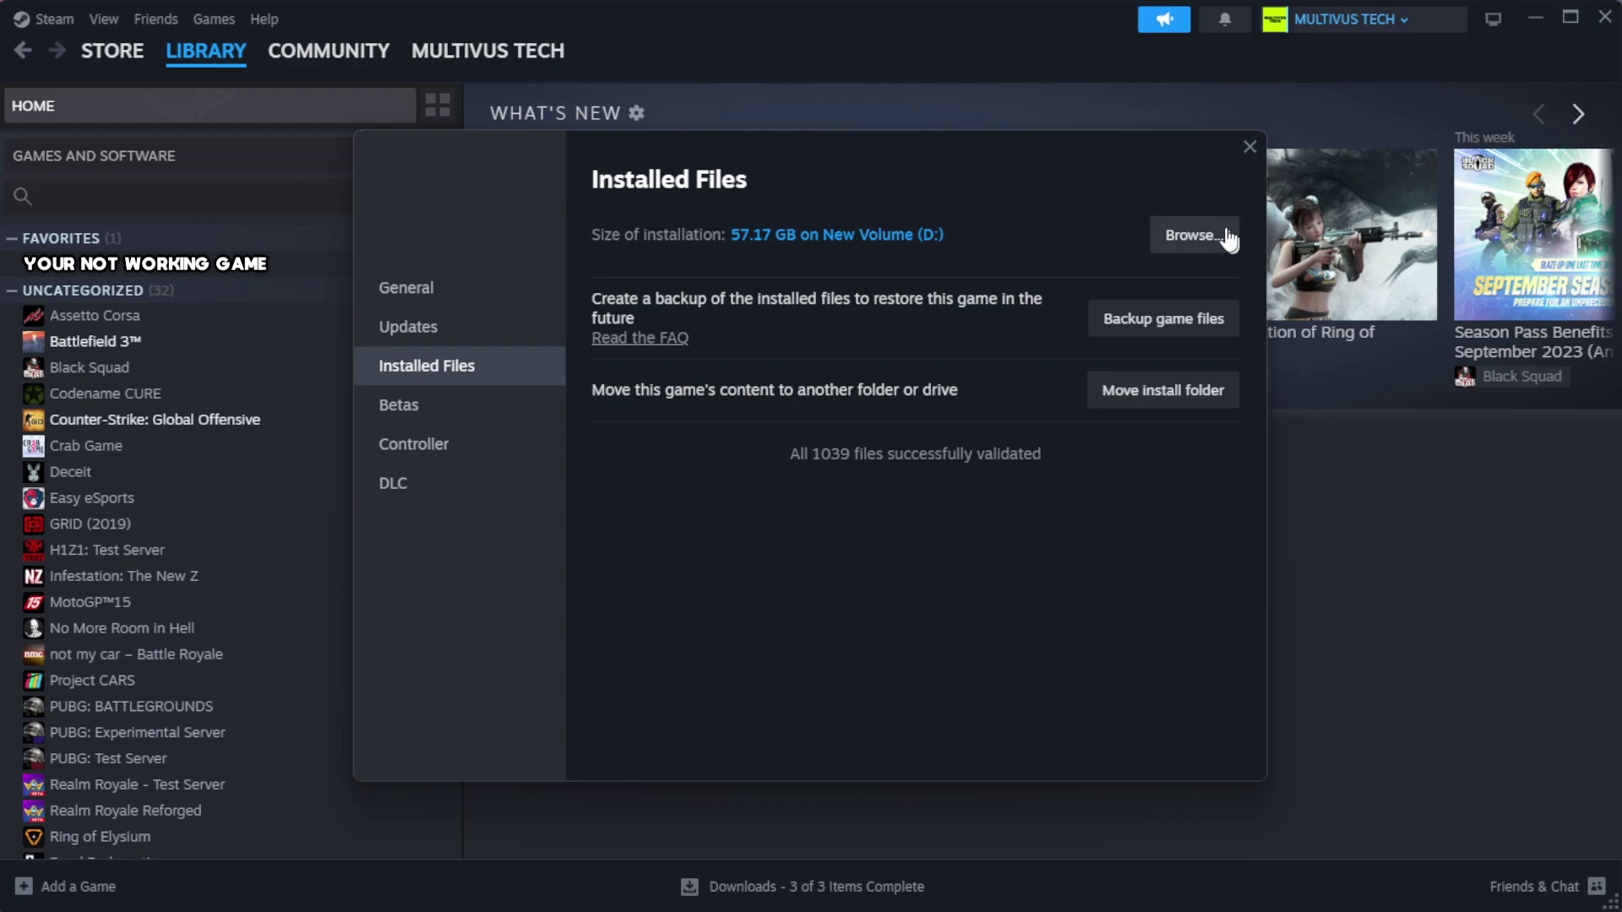
# Step: Browse to the game's installation folder and open the properties of the YOUR NOT WORKING GAME shortcut
pyautogui.click(1191, 236)
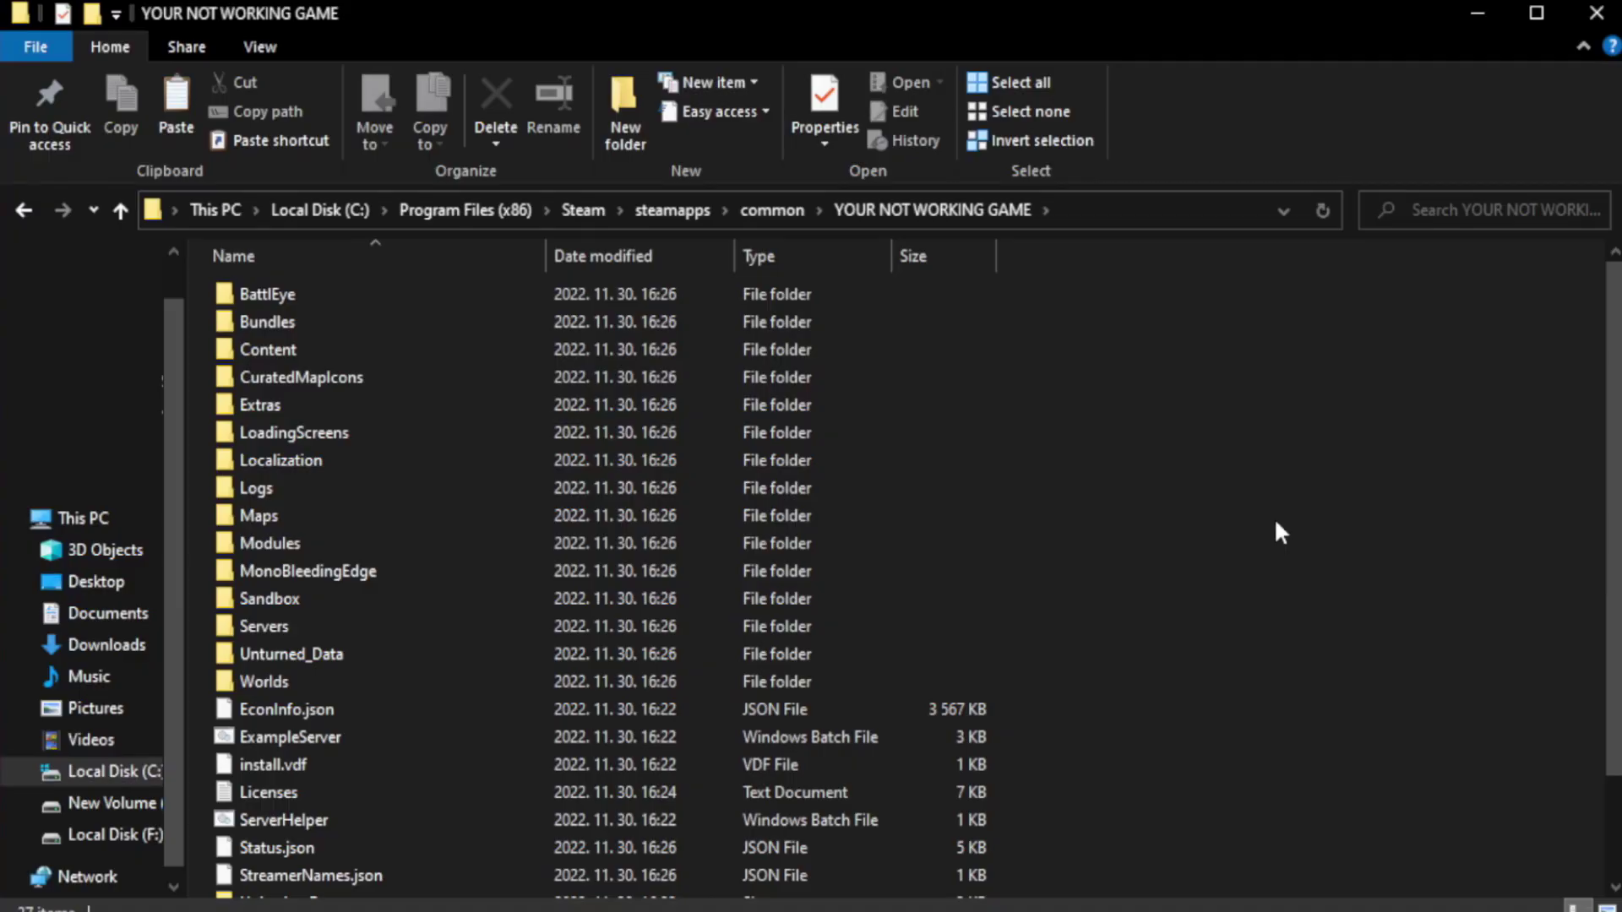
pyautogui.moveTo(1616, 507); pyautogui.dragTo(1618, 606)
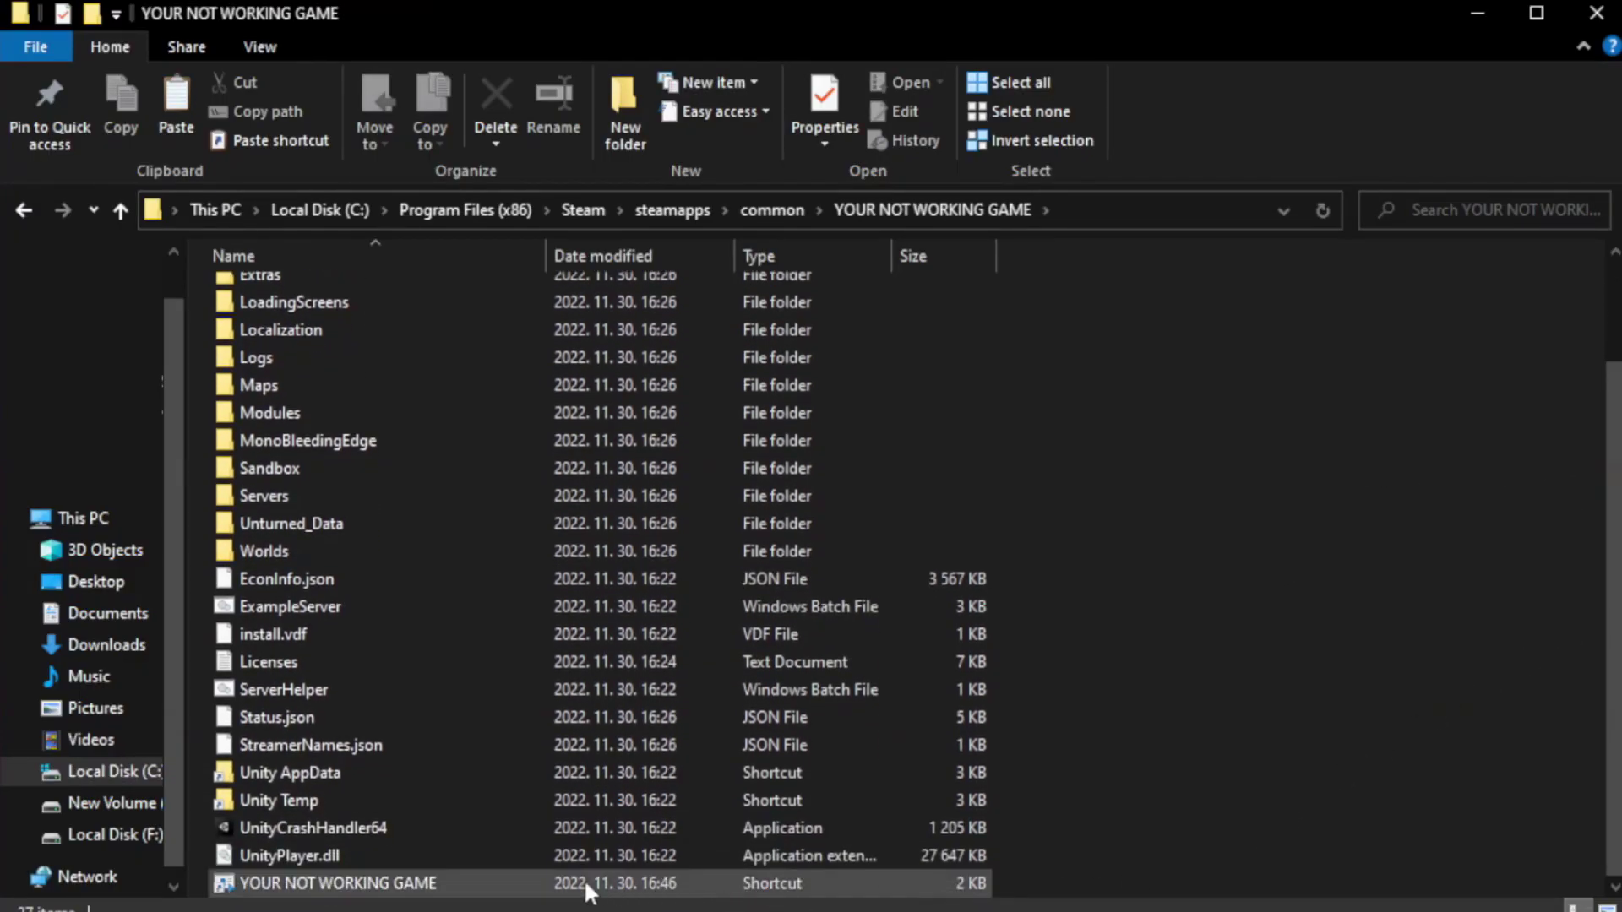
pyautogui.click(541, 883)
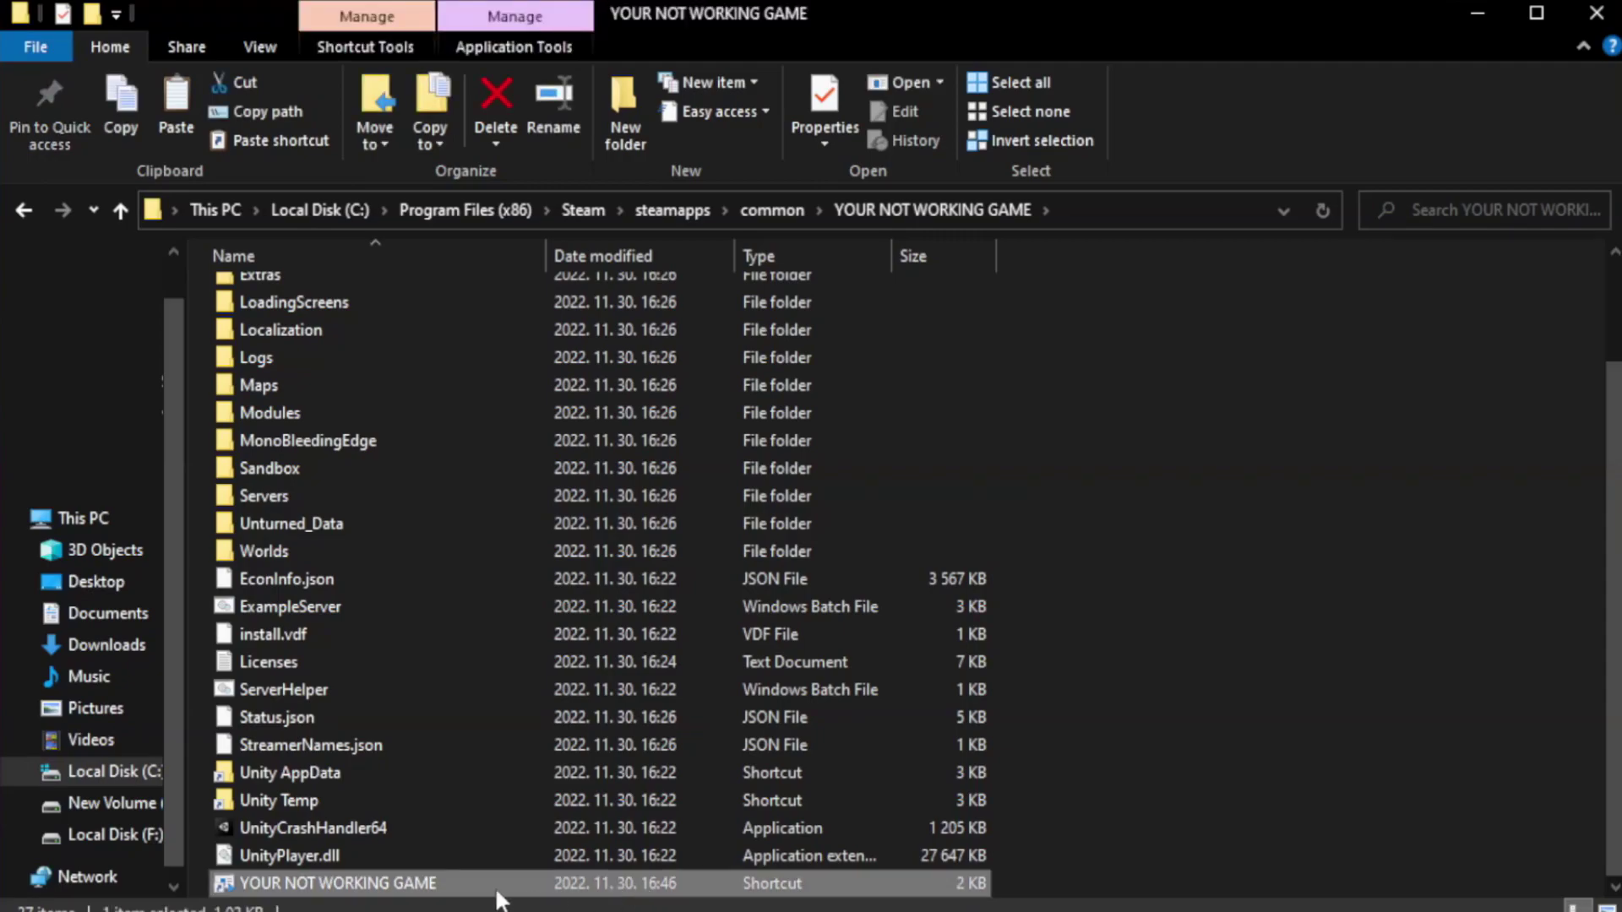
pyautogui.rightClick(542, 887)
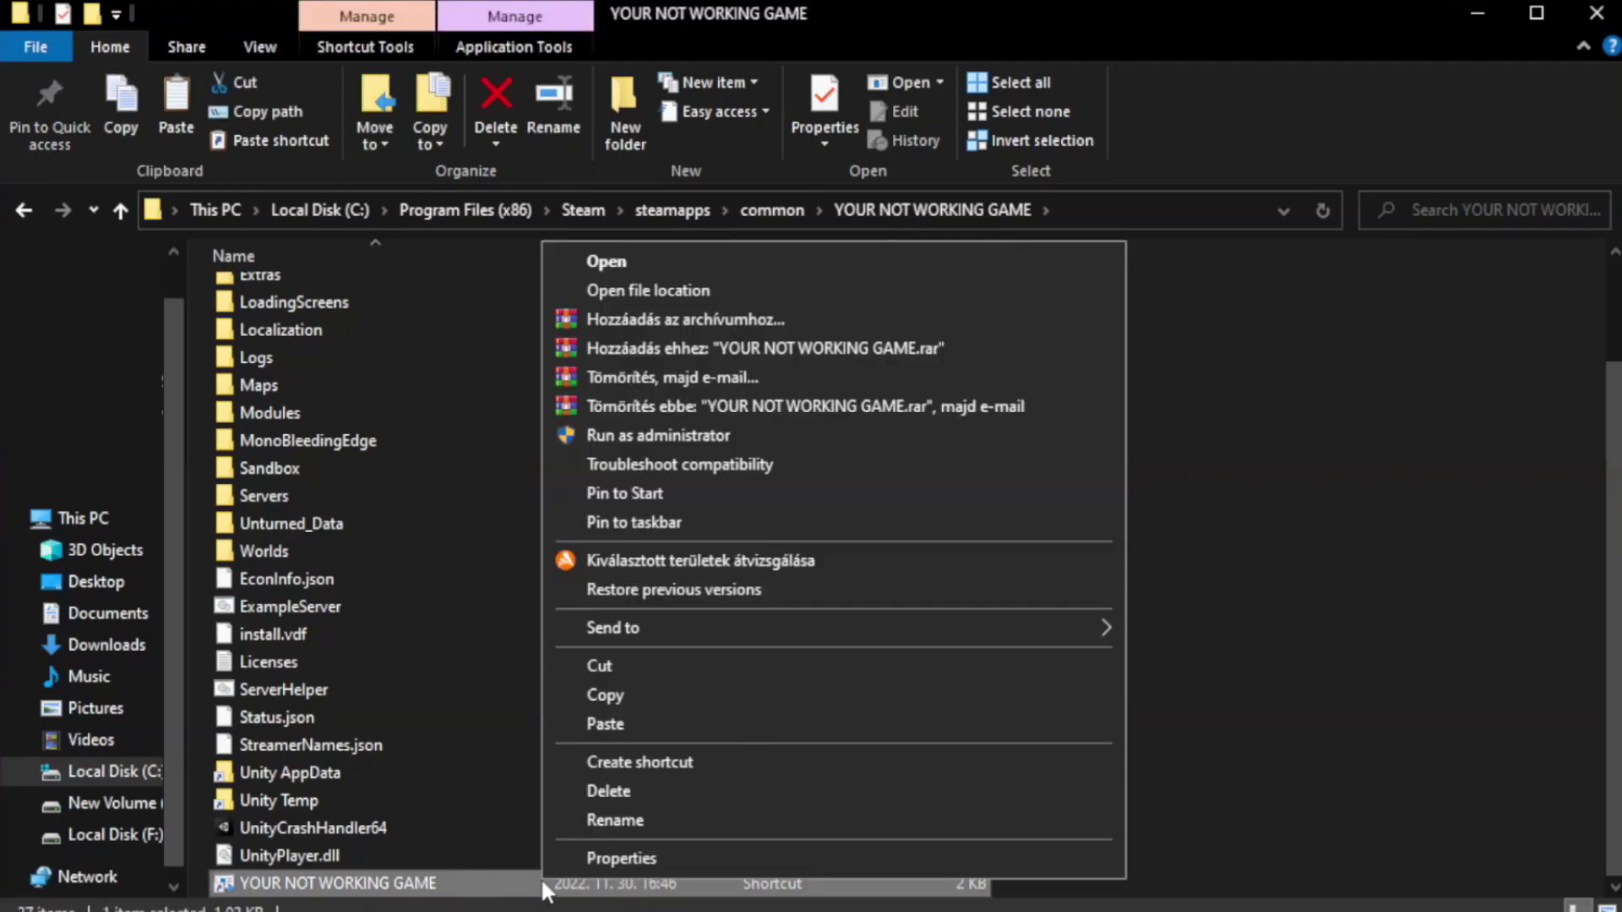
pyautogui.click(828, 859)
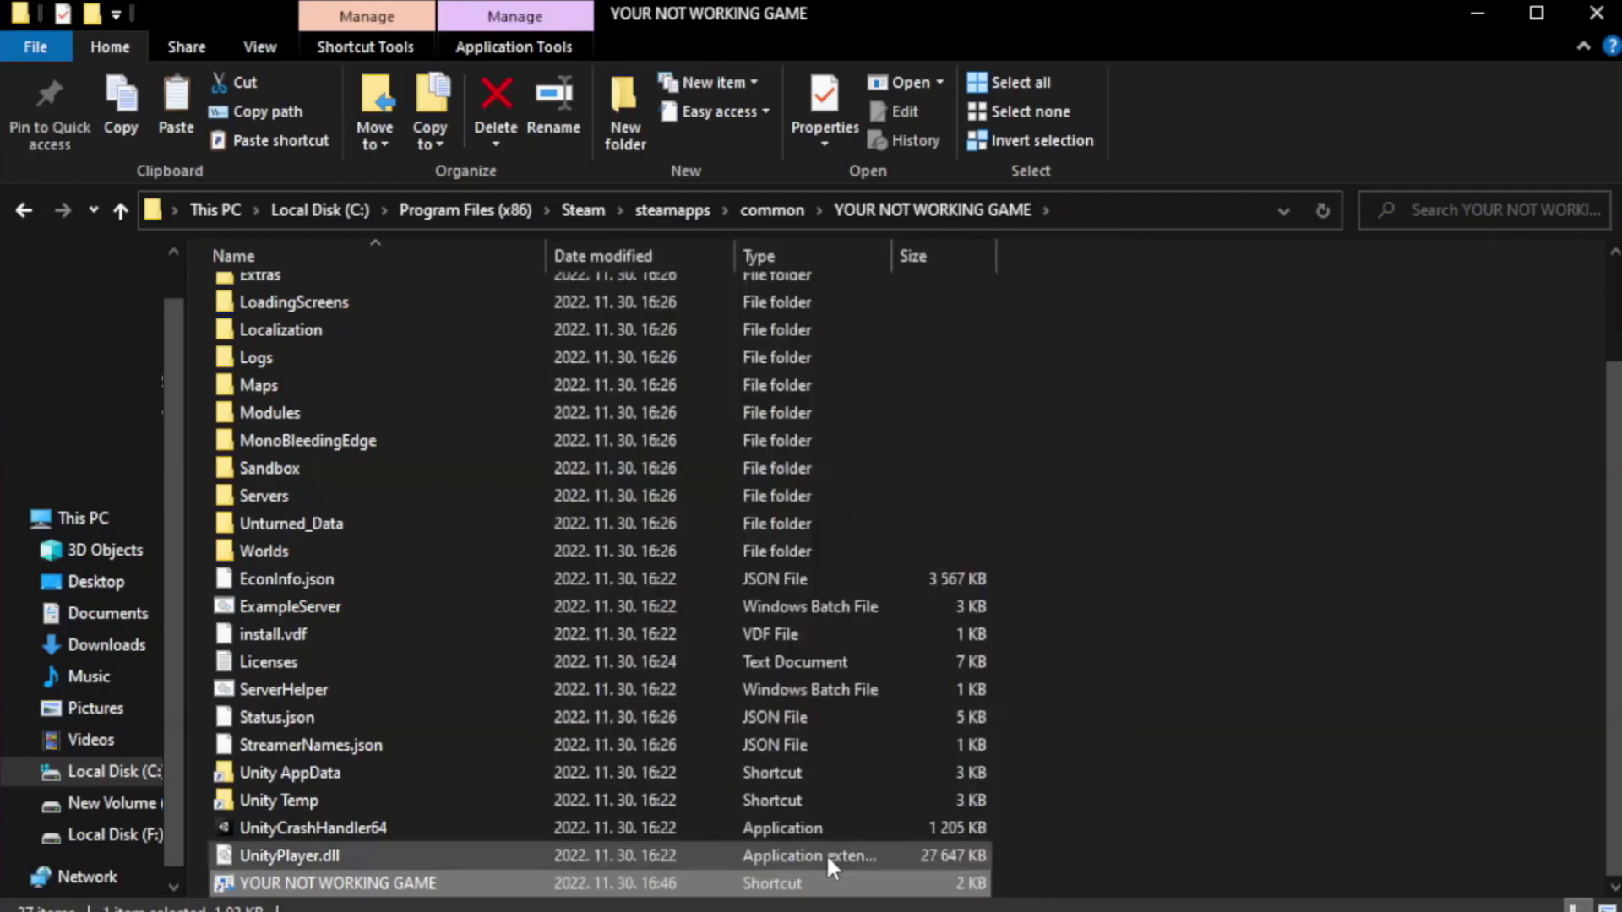
pyautogui.moveTo(809, 458); pyautogui.dragTo(814, 166)
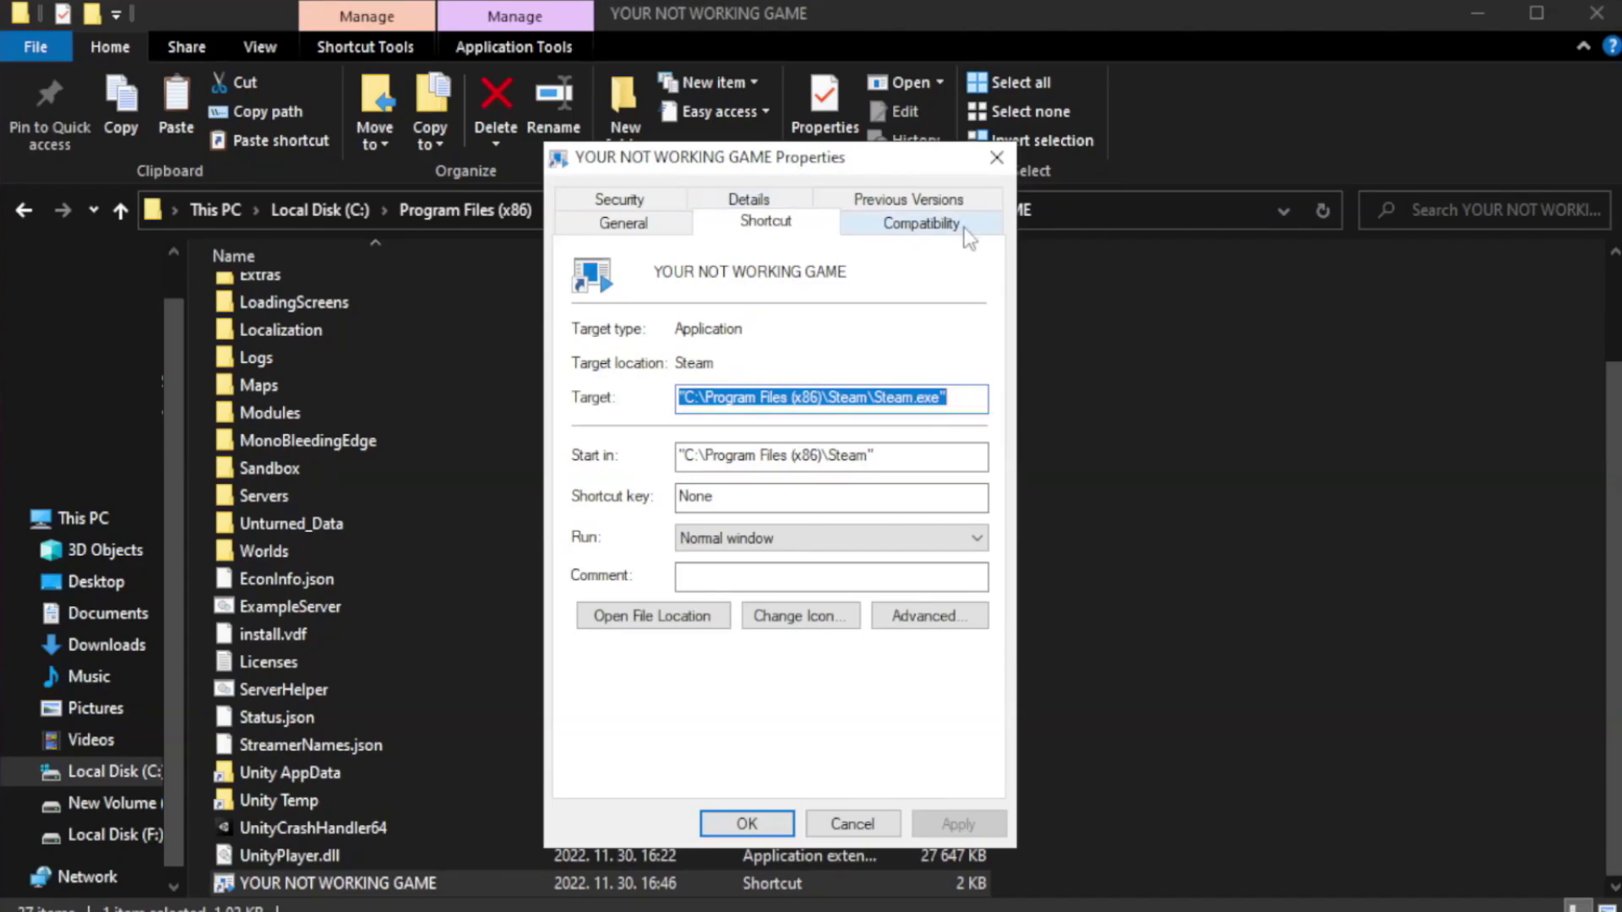
# Step: Set the shortcut to Windows 8 compatibility mode, with fullscreen optimizations disabled and run as administrator, and apply the changes
pyautogui.click(912, 226)
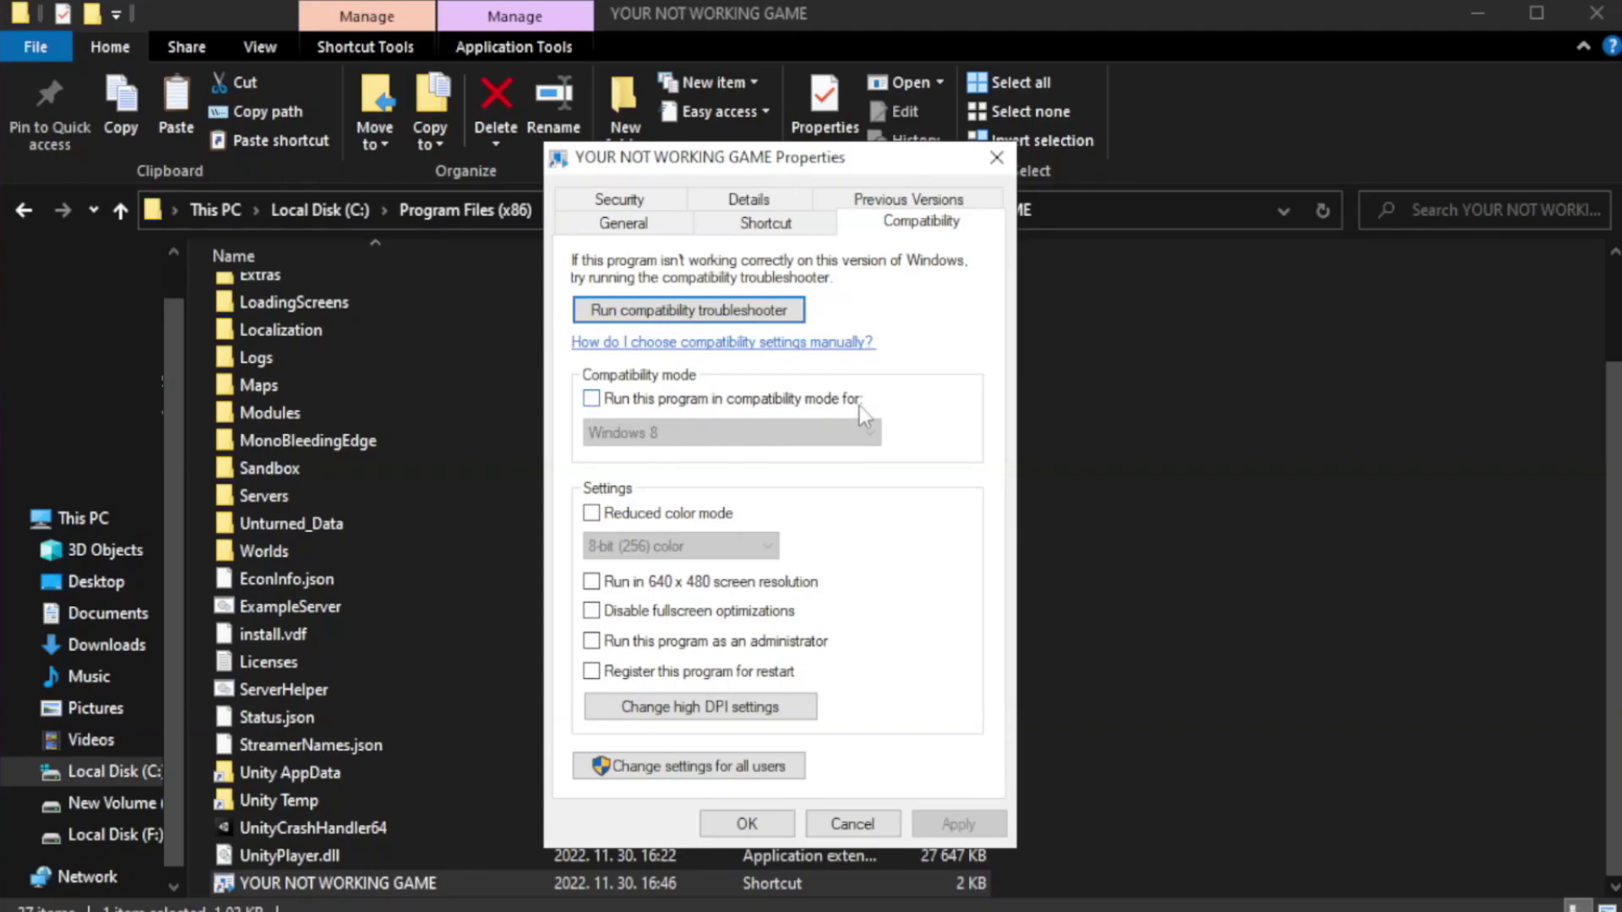
pyautogui.click(641, 398)
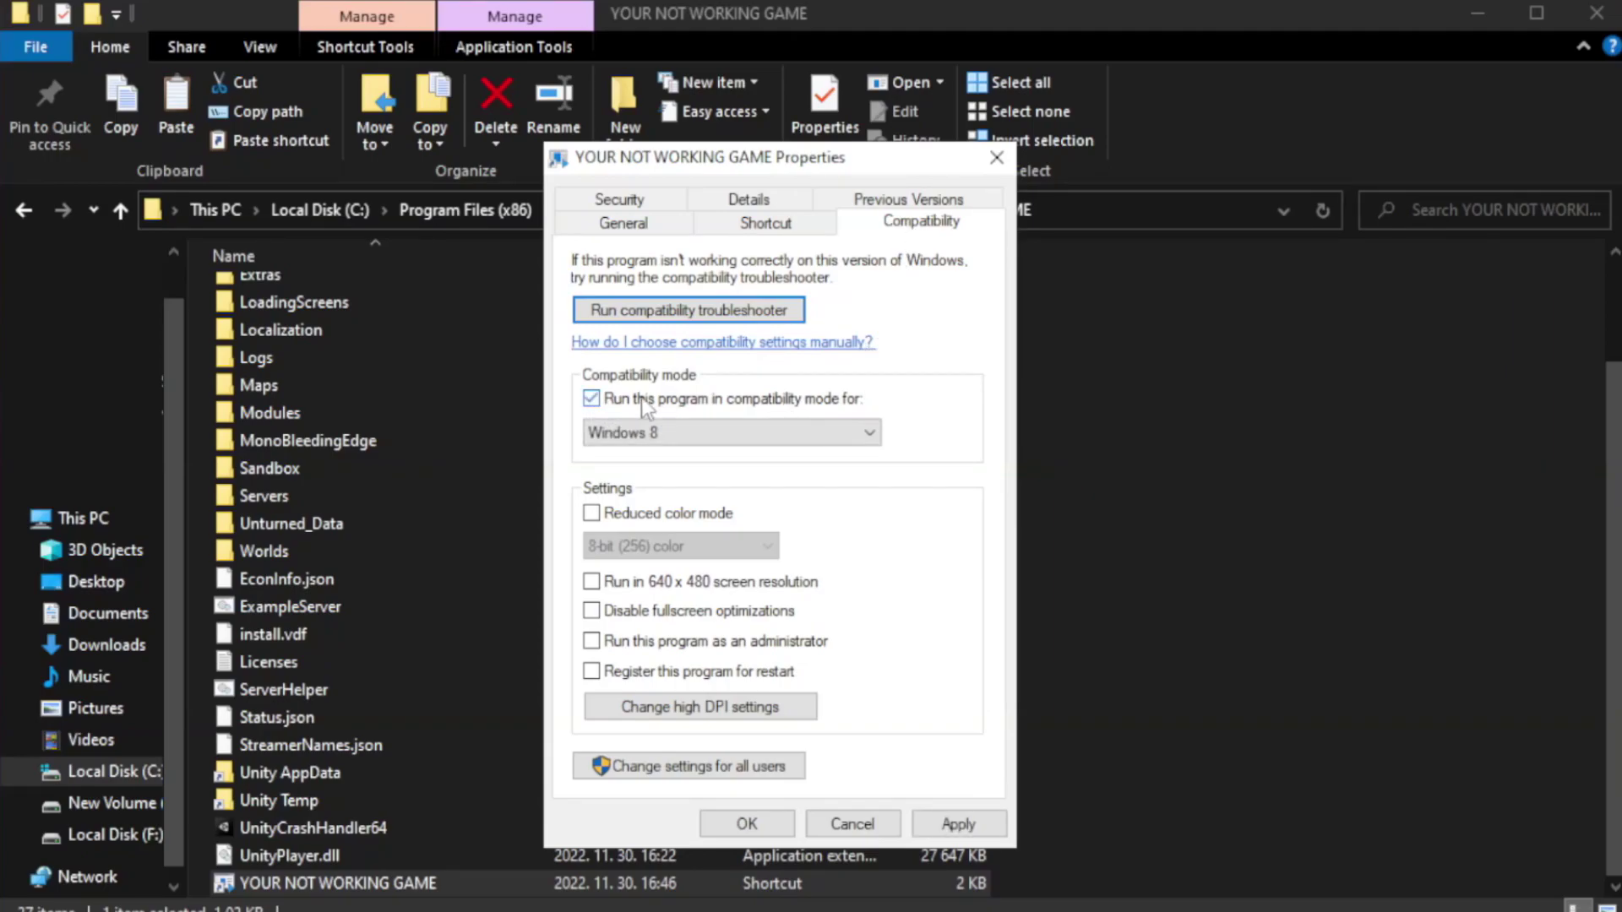
pyautogui.click(718, 434)
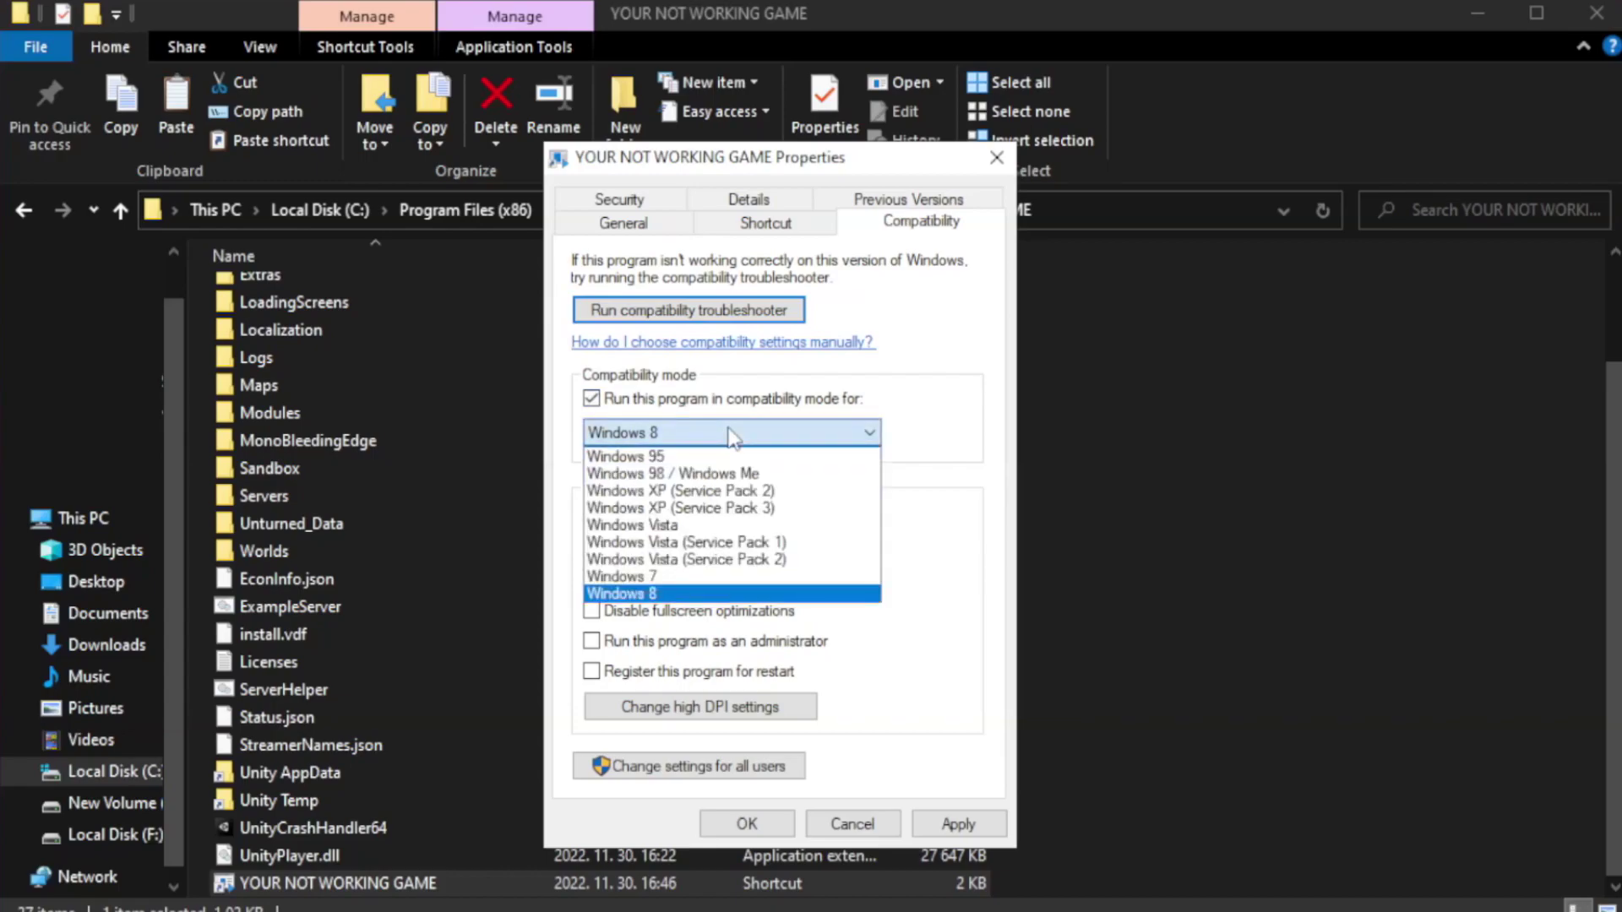
pyautogui.click(689, 594)
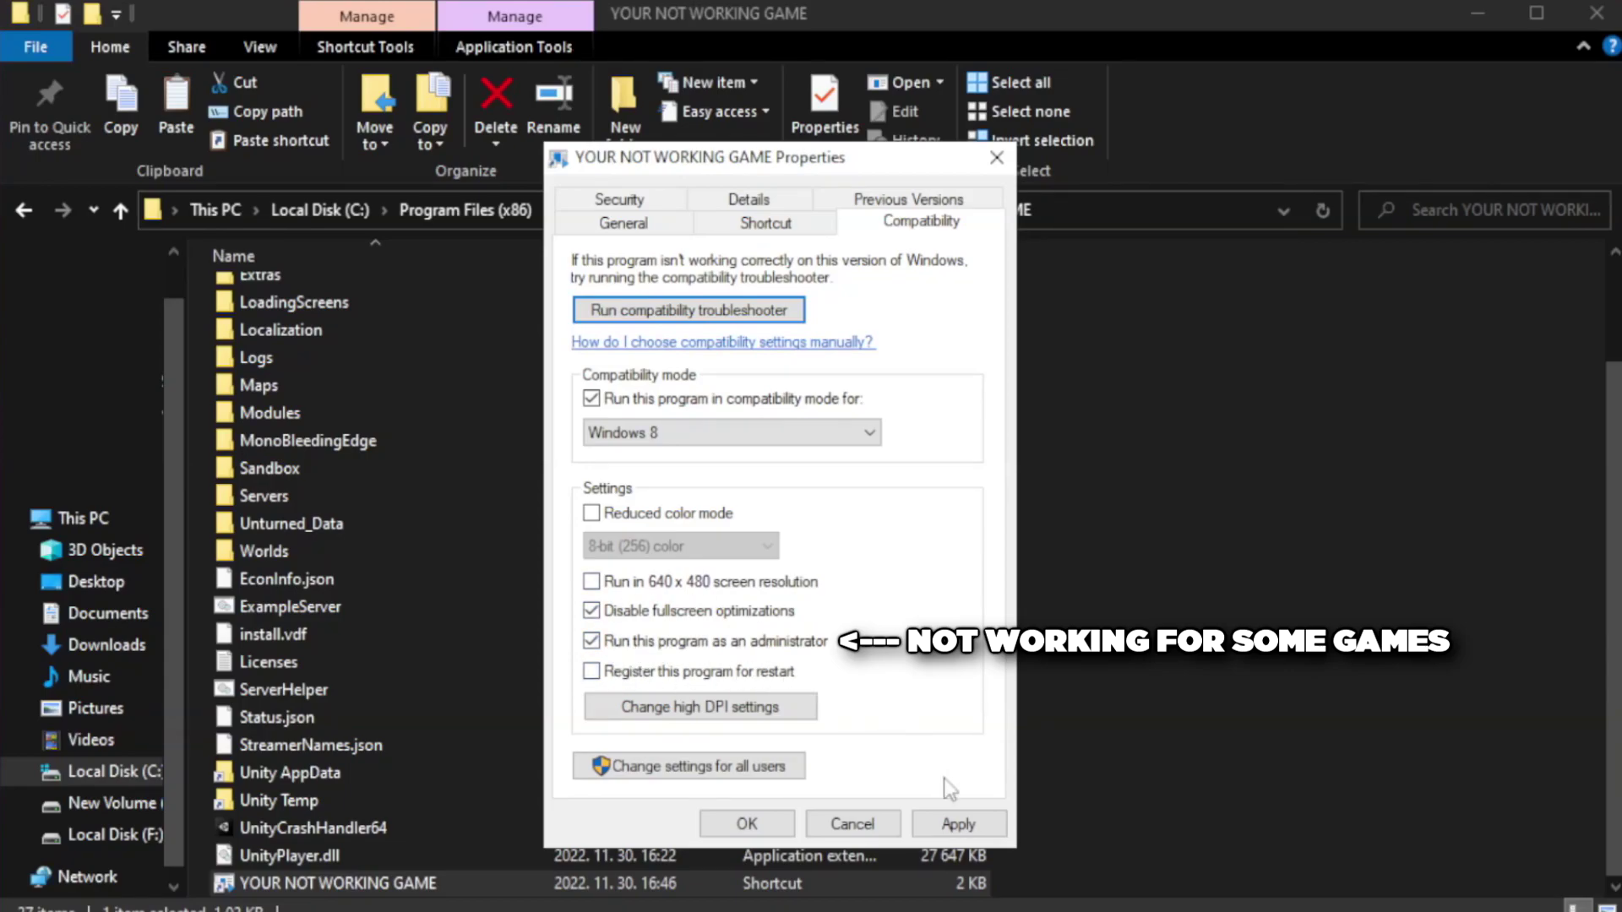
pyautogui.click(957, 824)
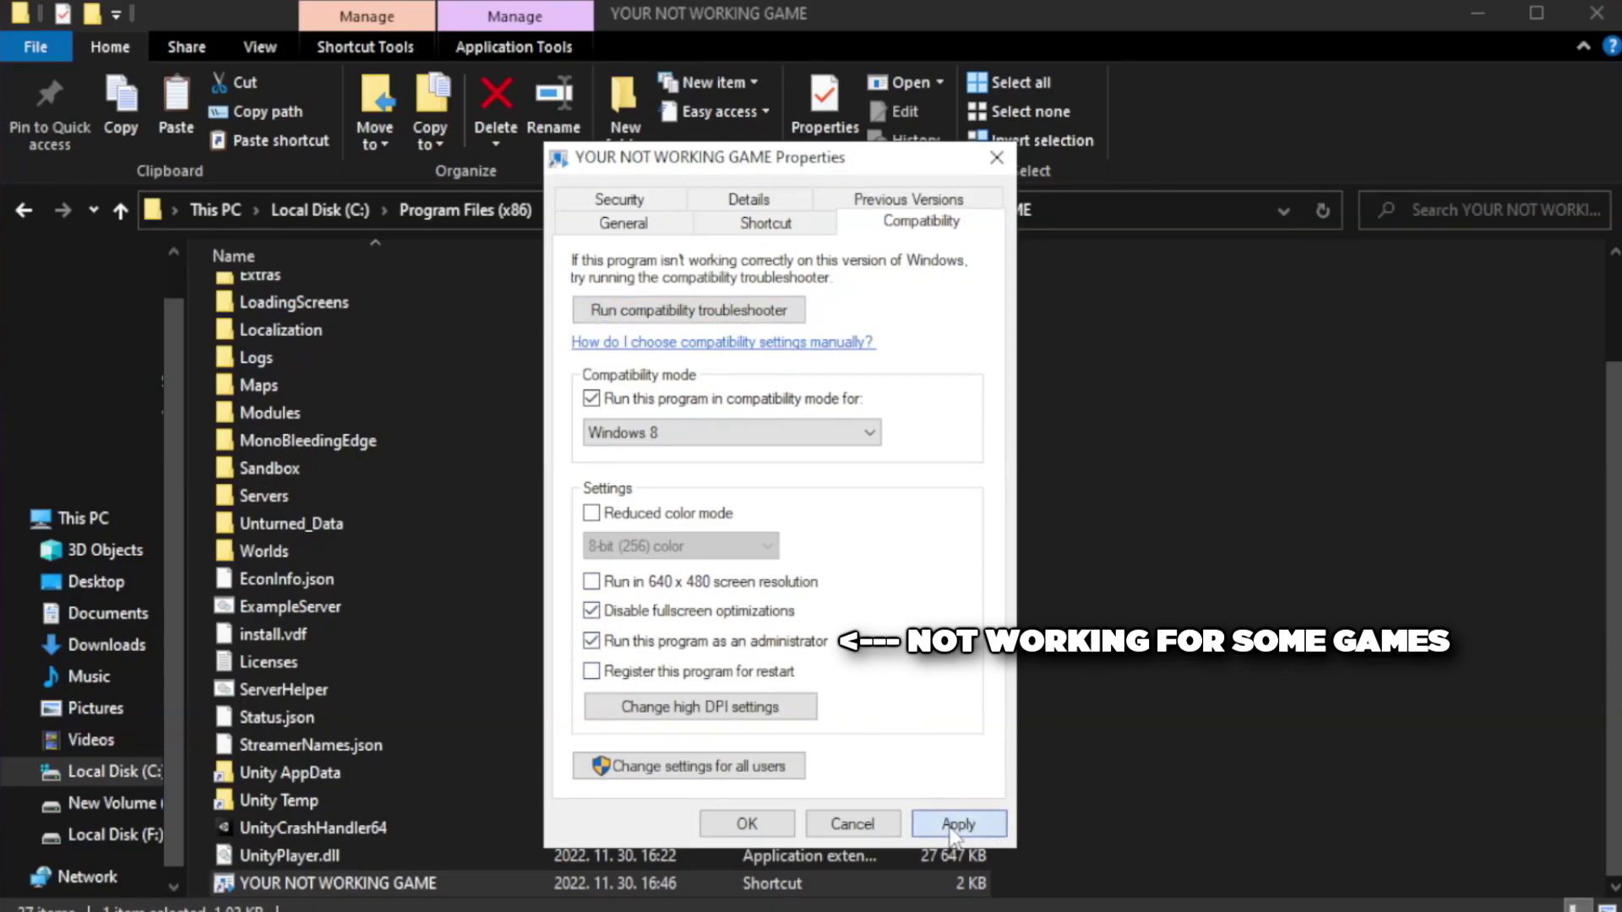
pyautogui.click(745, 828)
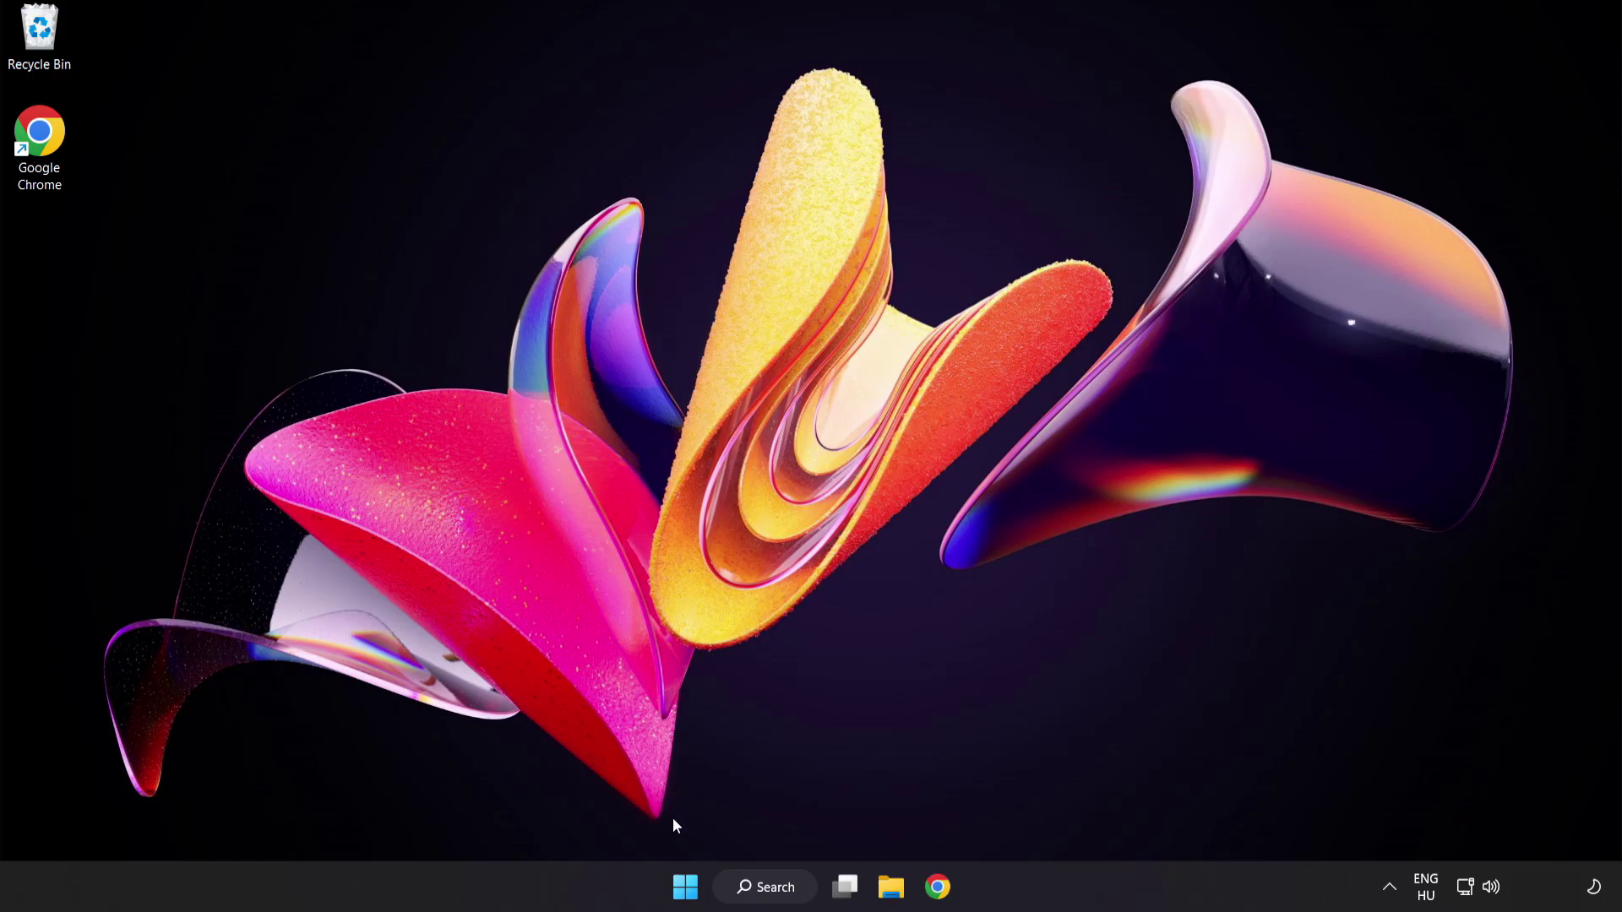
# Step: Open Task Manager from the Windows desktop
pyautogui.rightClick(686, 887)
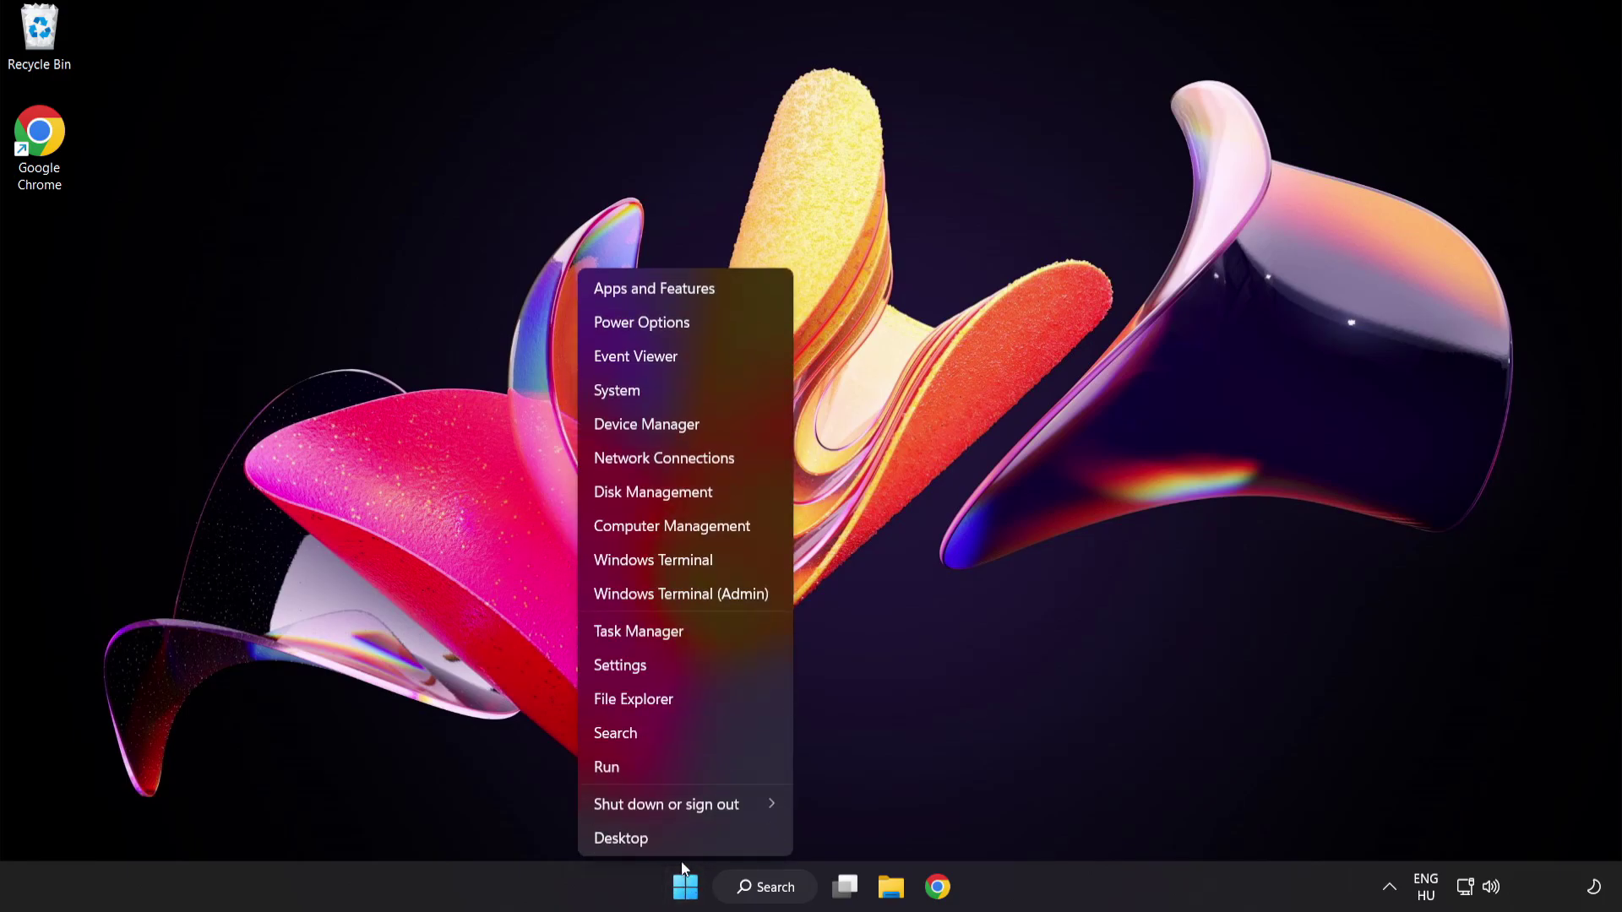
pyautogui.click(701, 634)
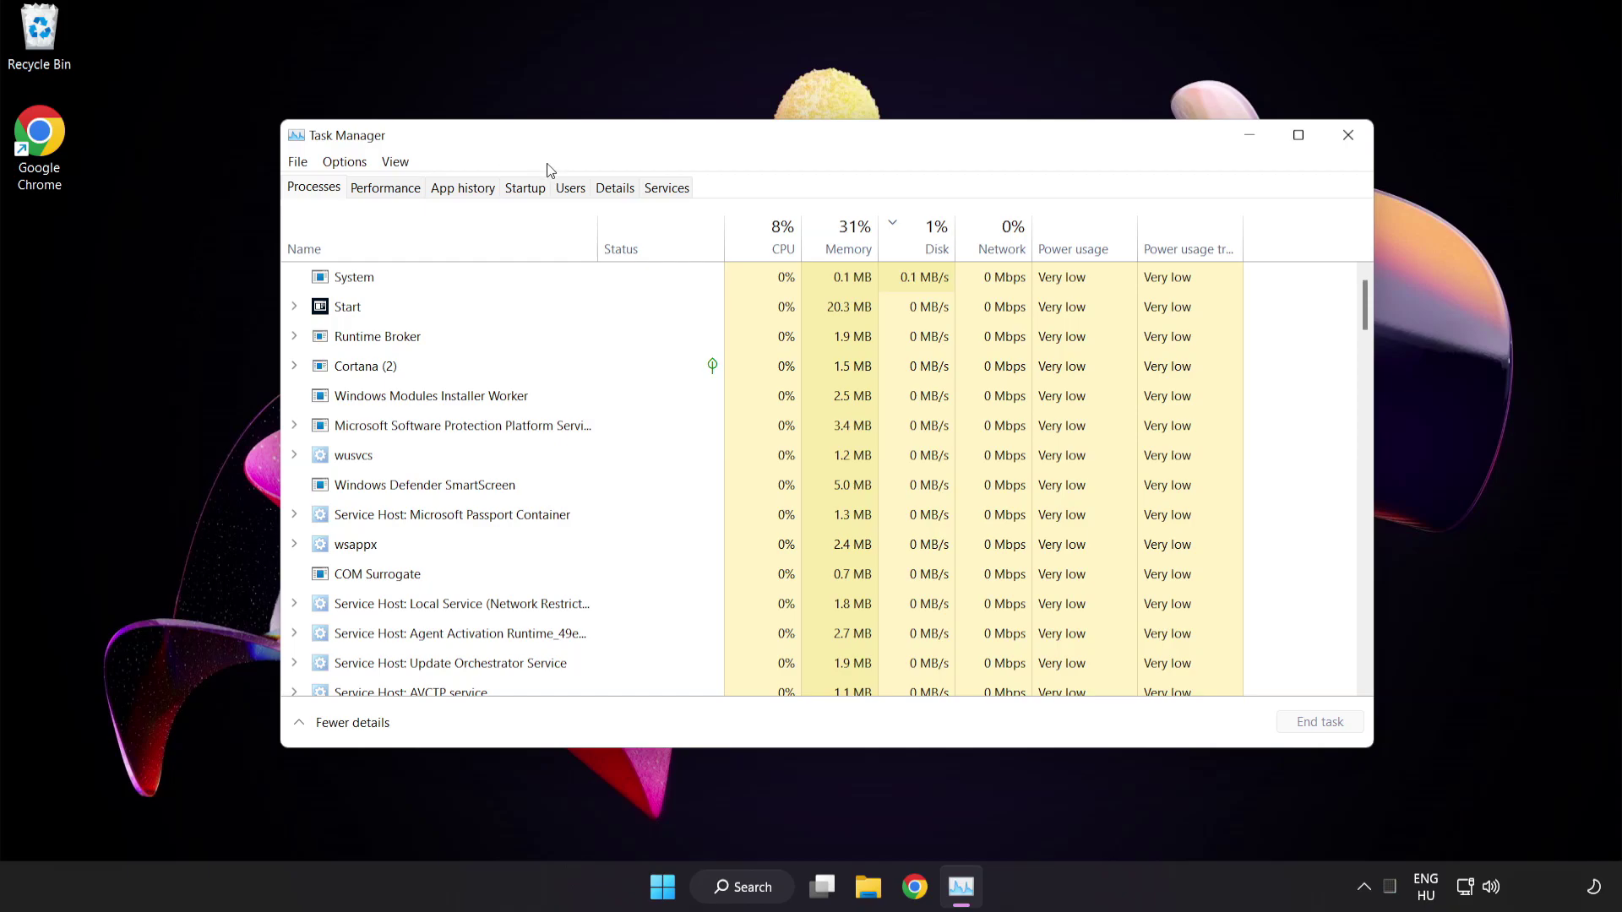
# Step: Disable Cortana, Phone Link, Terminal and the Windows Security notification icon as startup apps, and close Task Manager
pyautogui.click(525, 189)
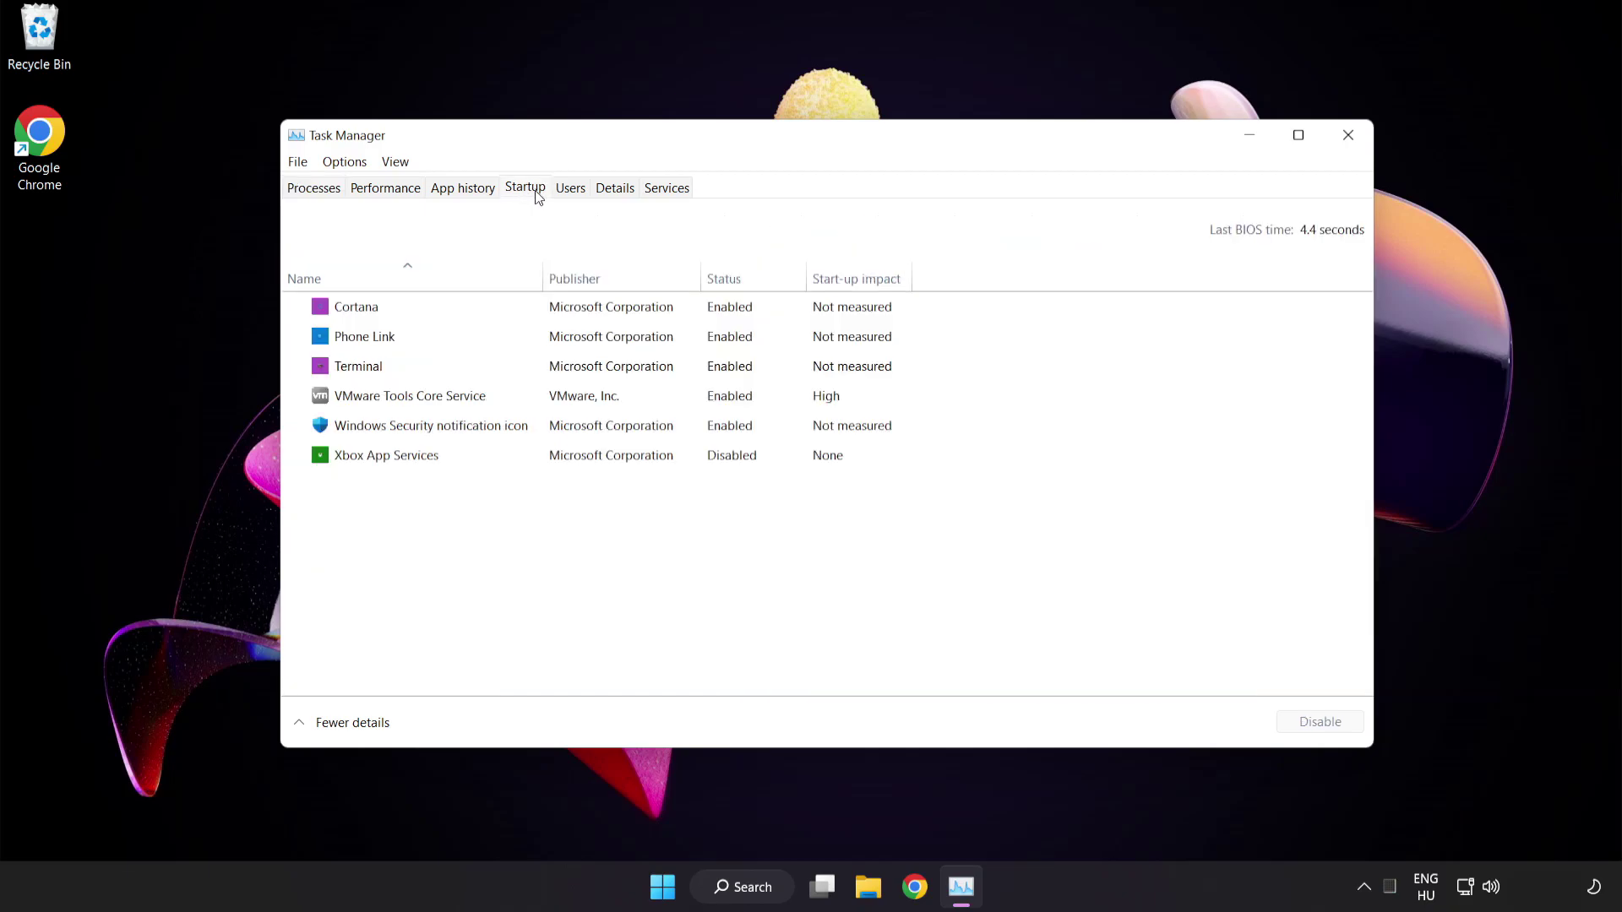
pyautogui.click(538, 315)
pyautogui.click(1321, 724)
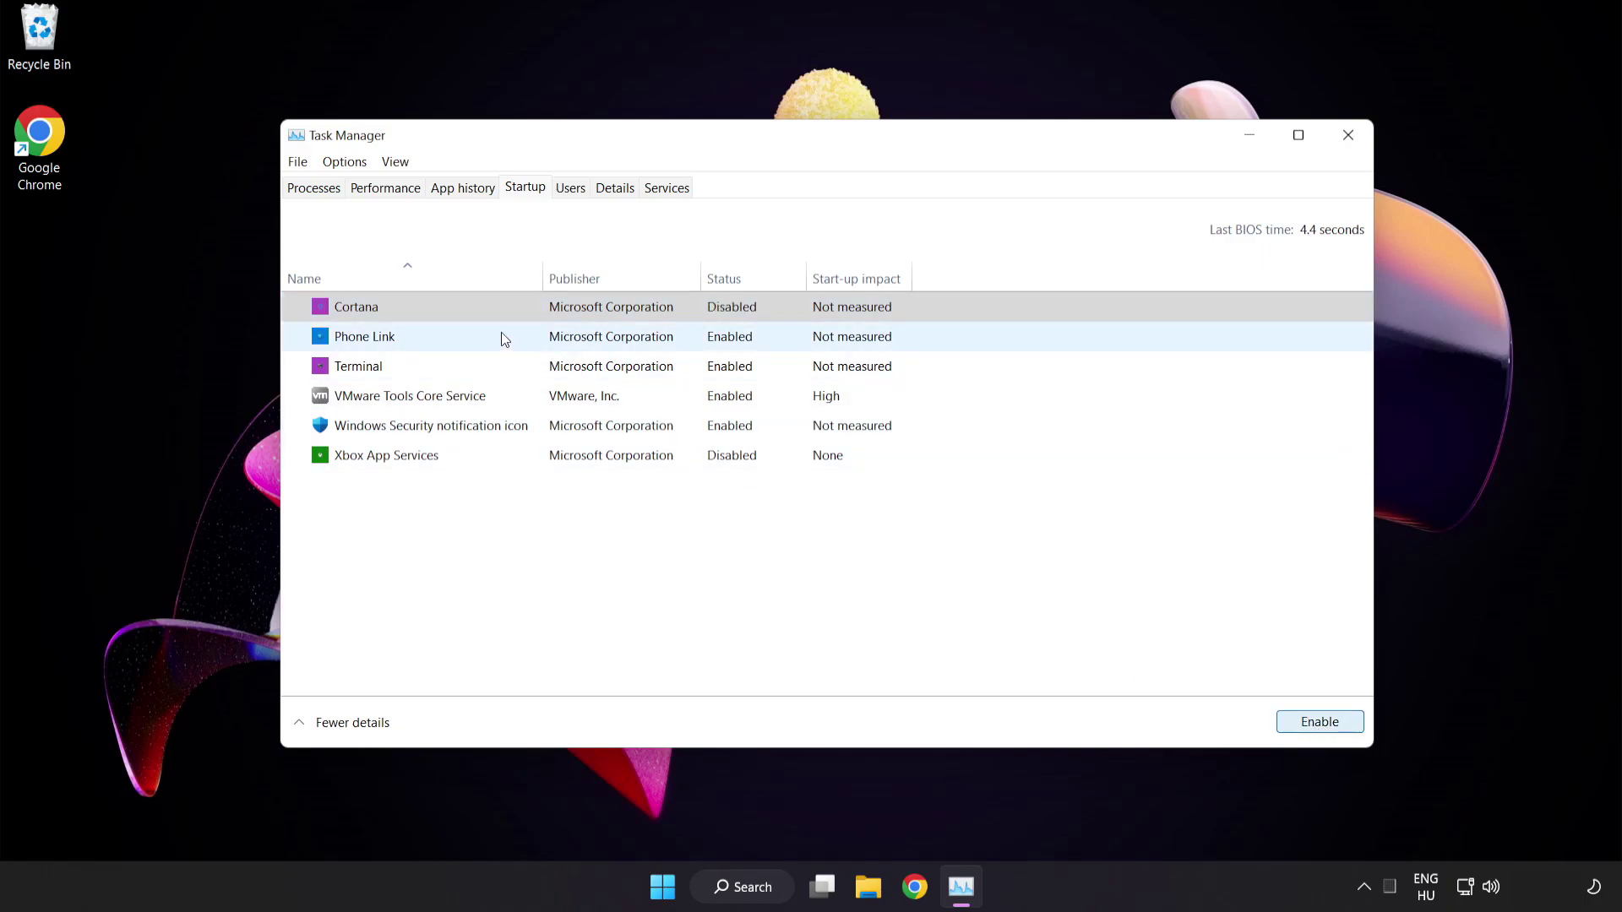
pyautogui.click(507, 337)
pyautogui.click(1314, 724)
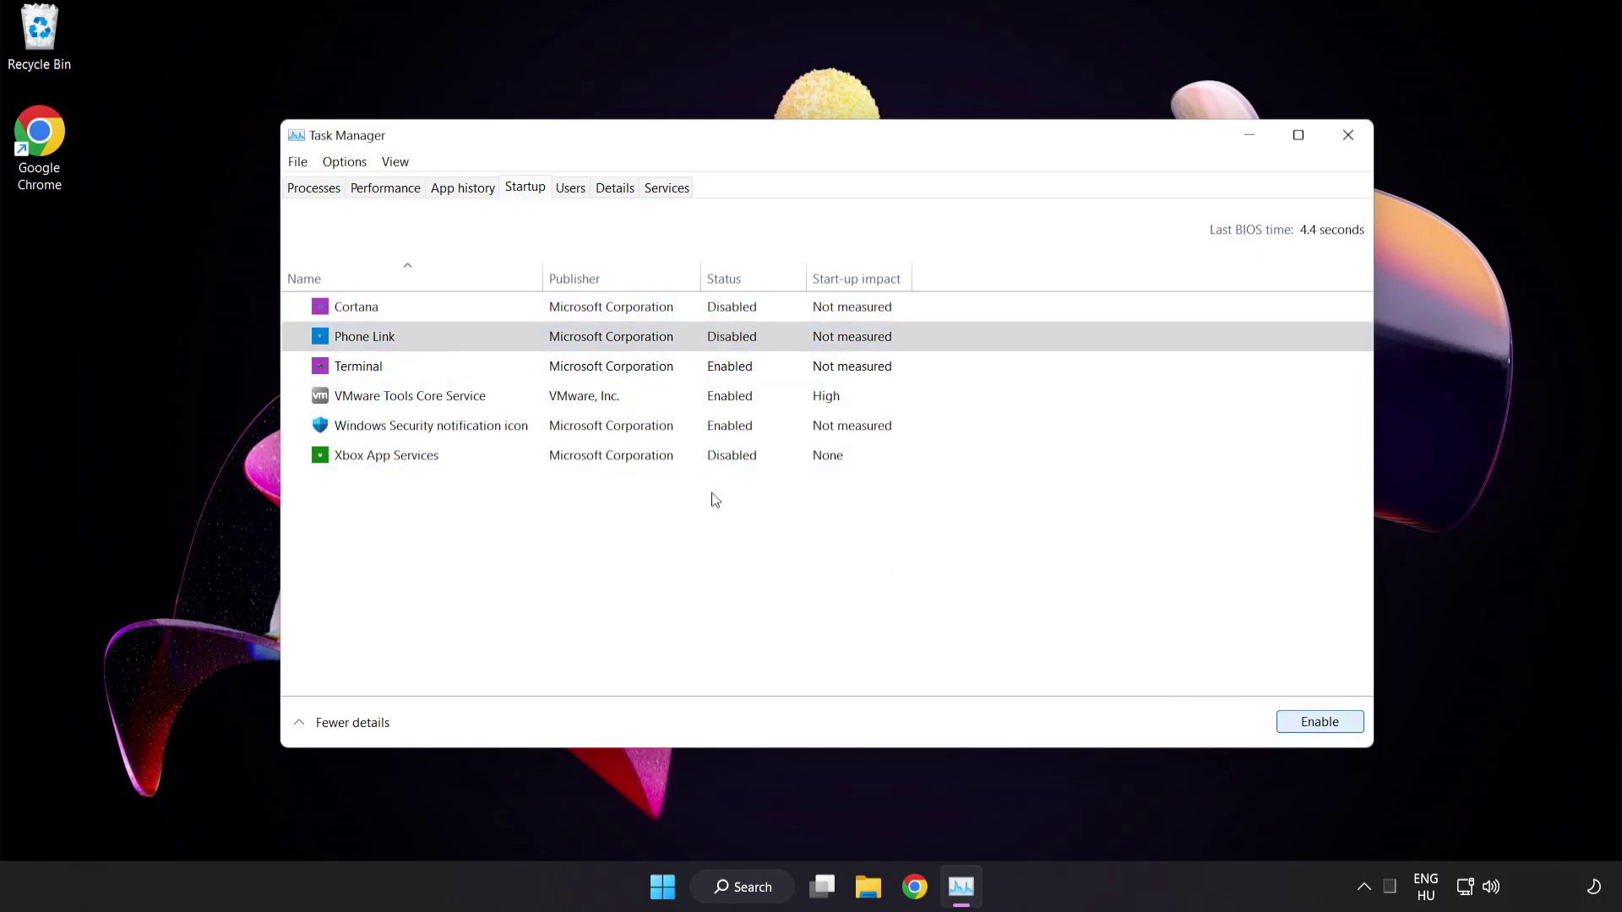
pyautogui.click(513, 368)
pyautogui.click(1320, 722)
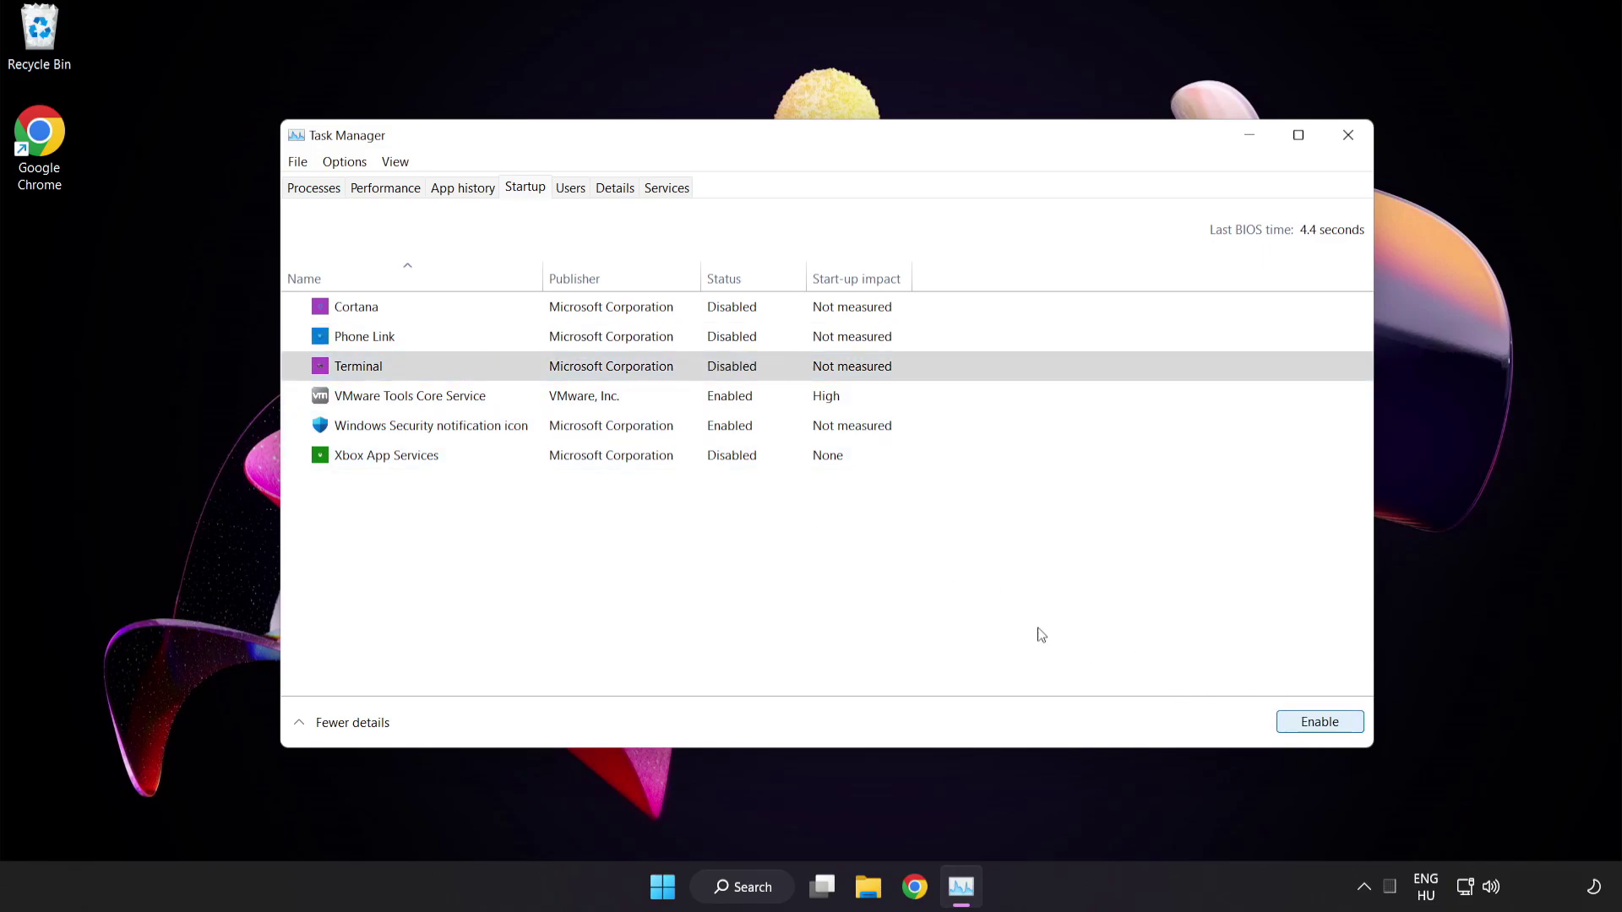
pyautogui.click(550, 430)
pyautogui.click(1306, 724)
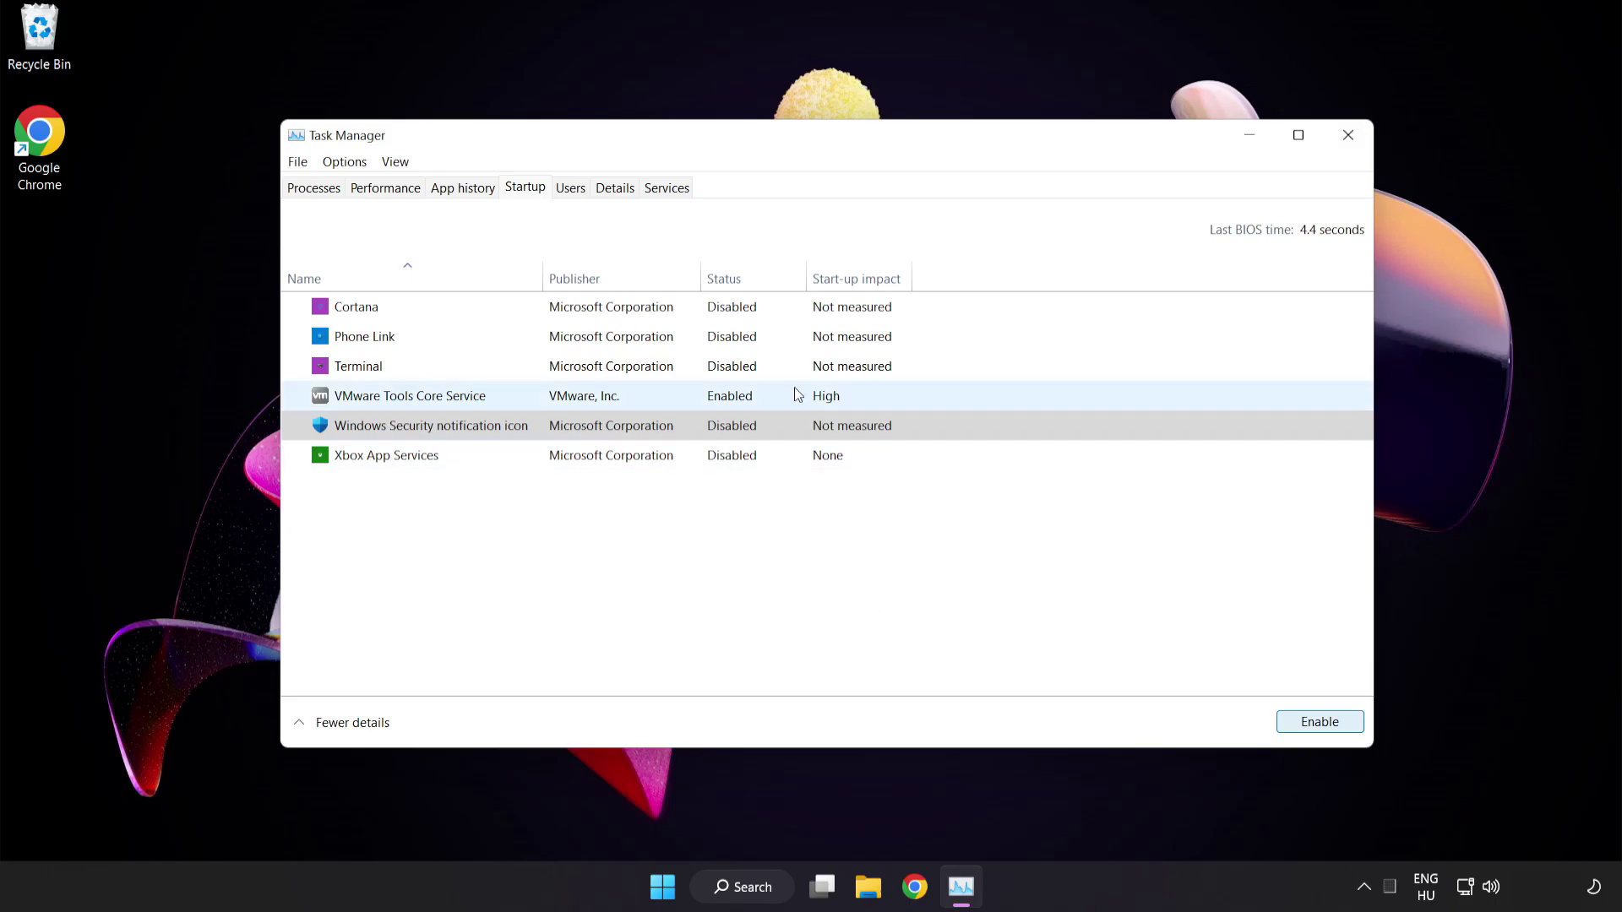
pyautogui.click(1349, 137)
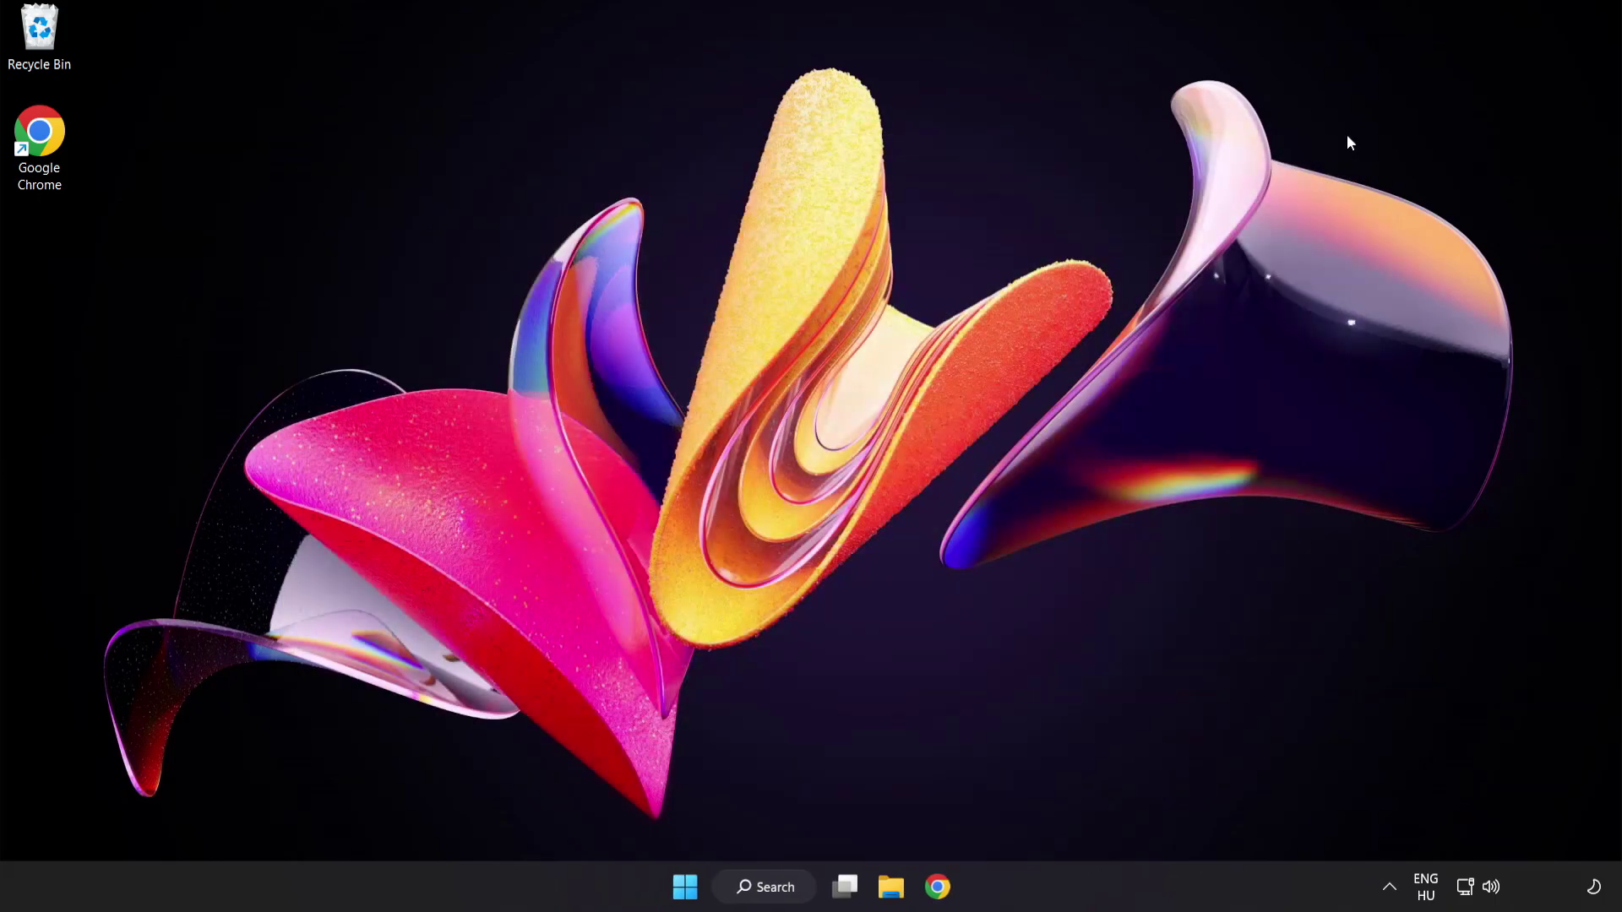
# Step: Switch to Google Chrome and download the English DirectX End-User Runtime Web Installer from the Microsoft Download Center
pyautogui.click(937, 887)
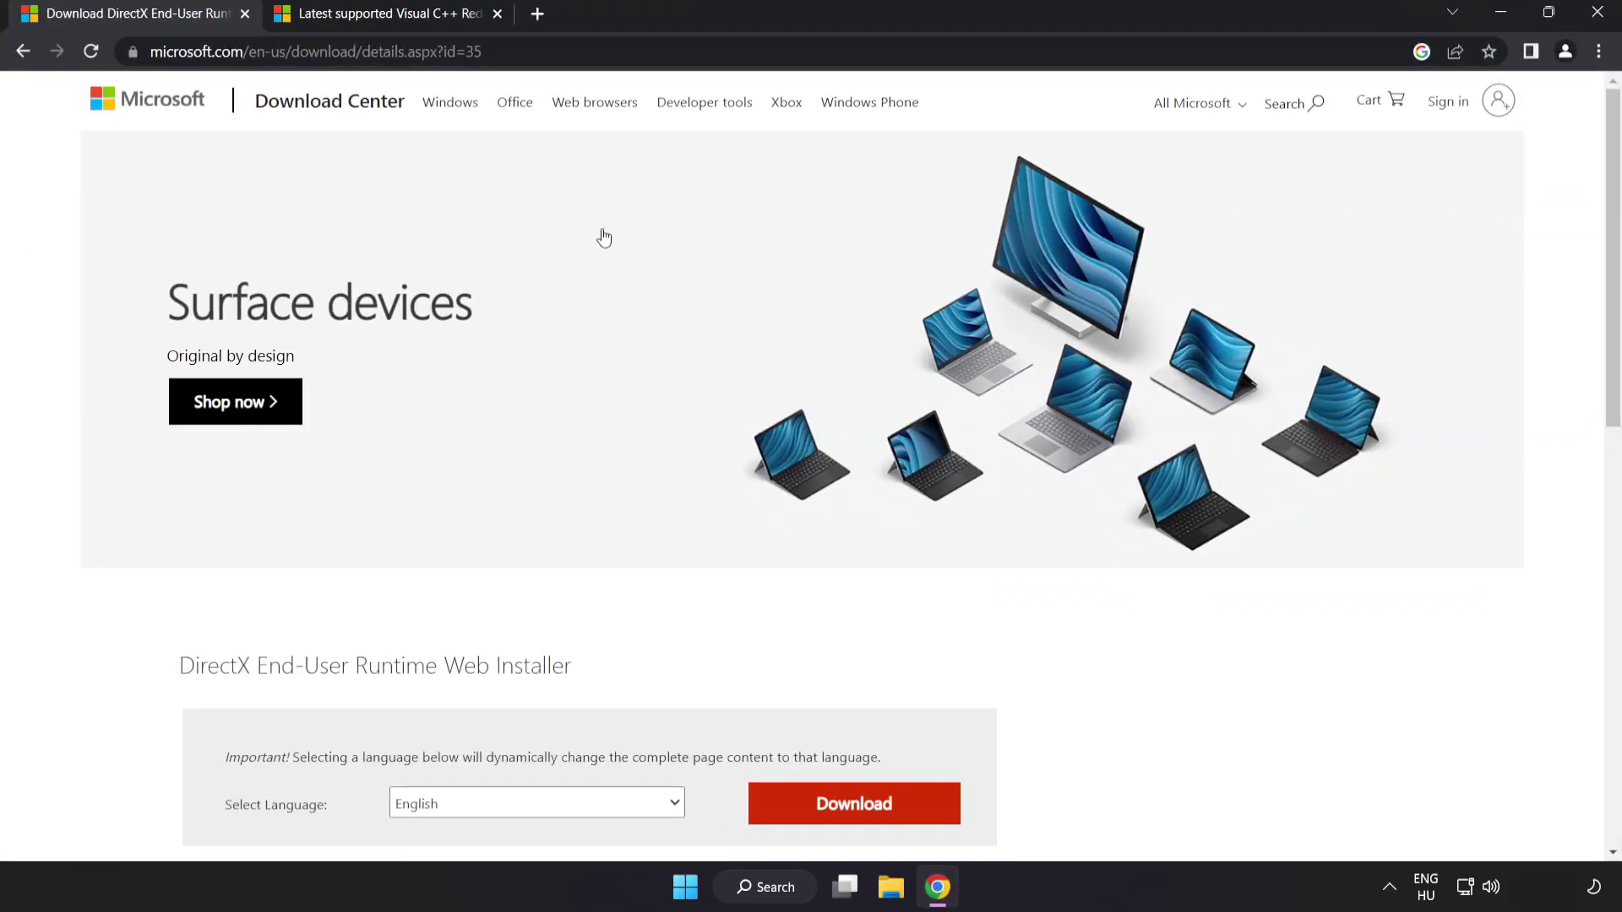
pyautogui.click(534, 51)
pyautogui.click(526, 49)
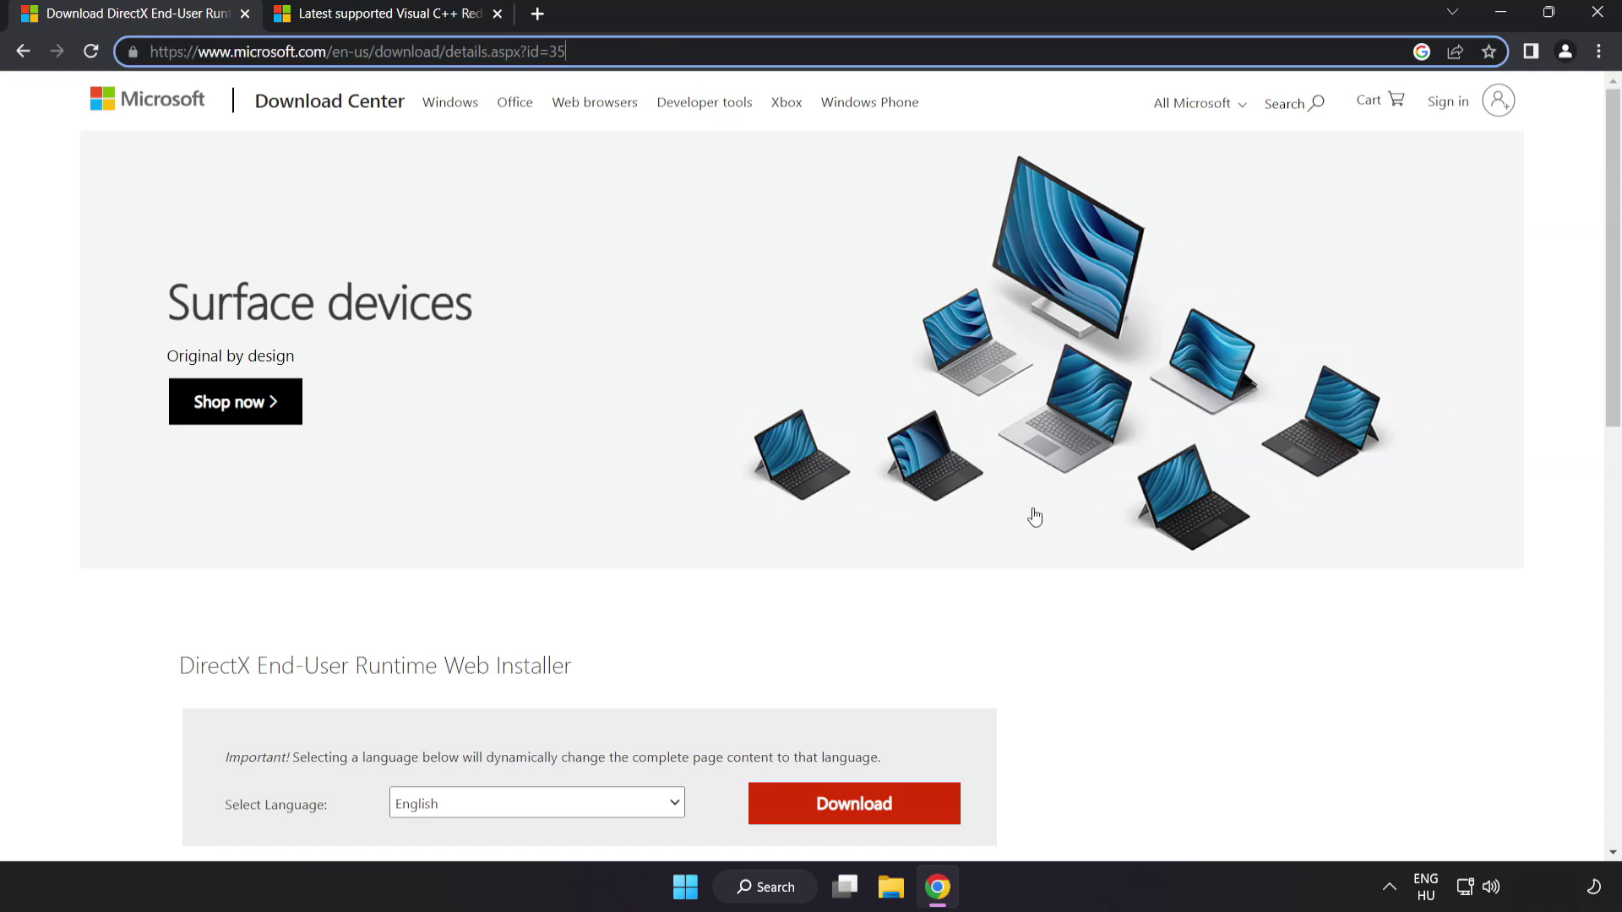
pyautogui.click(1138, 691)
pyautogui.scroll(-2, 927, 543)
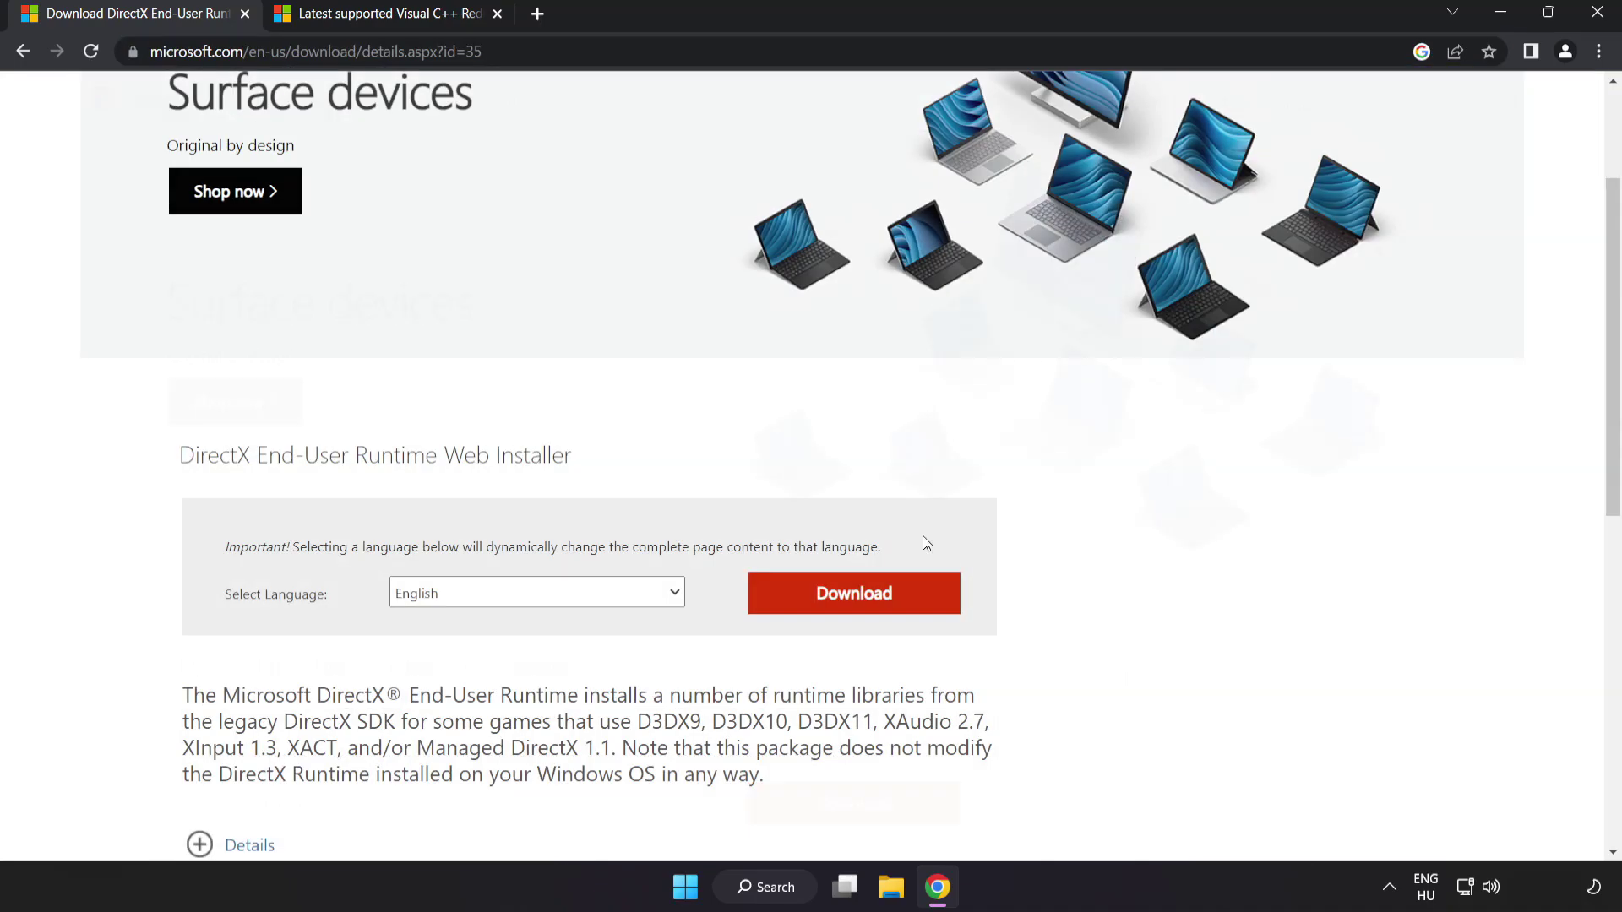
pyautogui.click(876, 610)
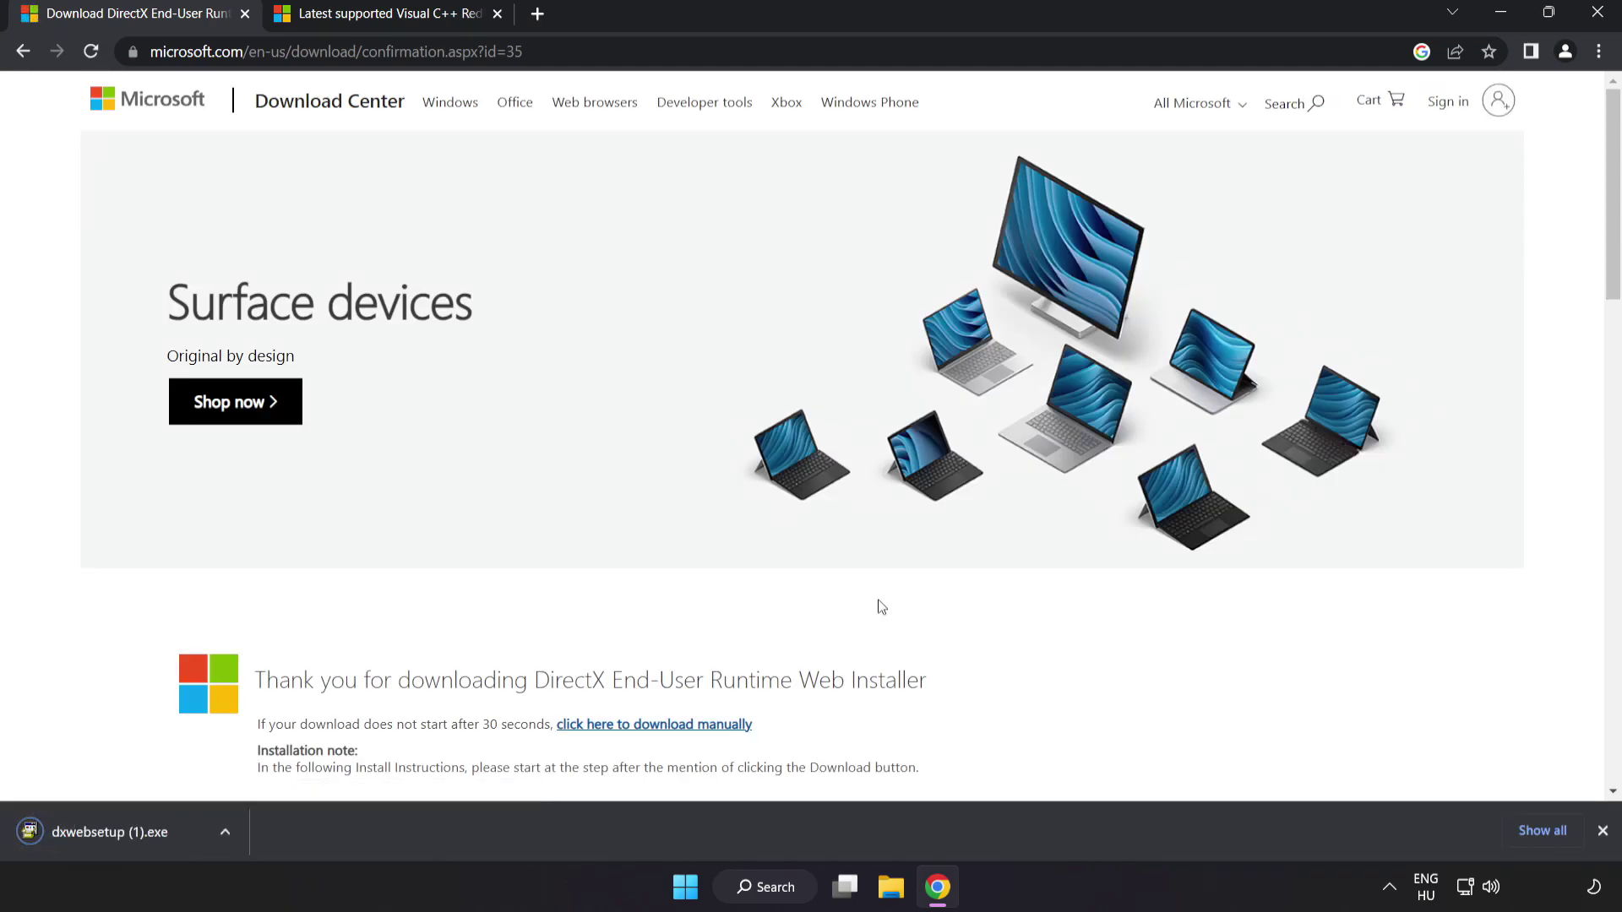
# Step: Run the downloaded DirectX web setup, accepting the agreement and declining the Bing Bar, through to the end of the wizard
pyautogui.click(136, 833)
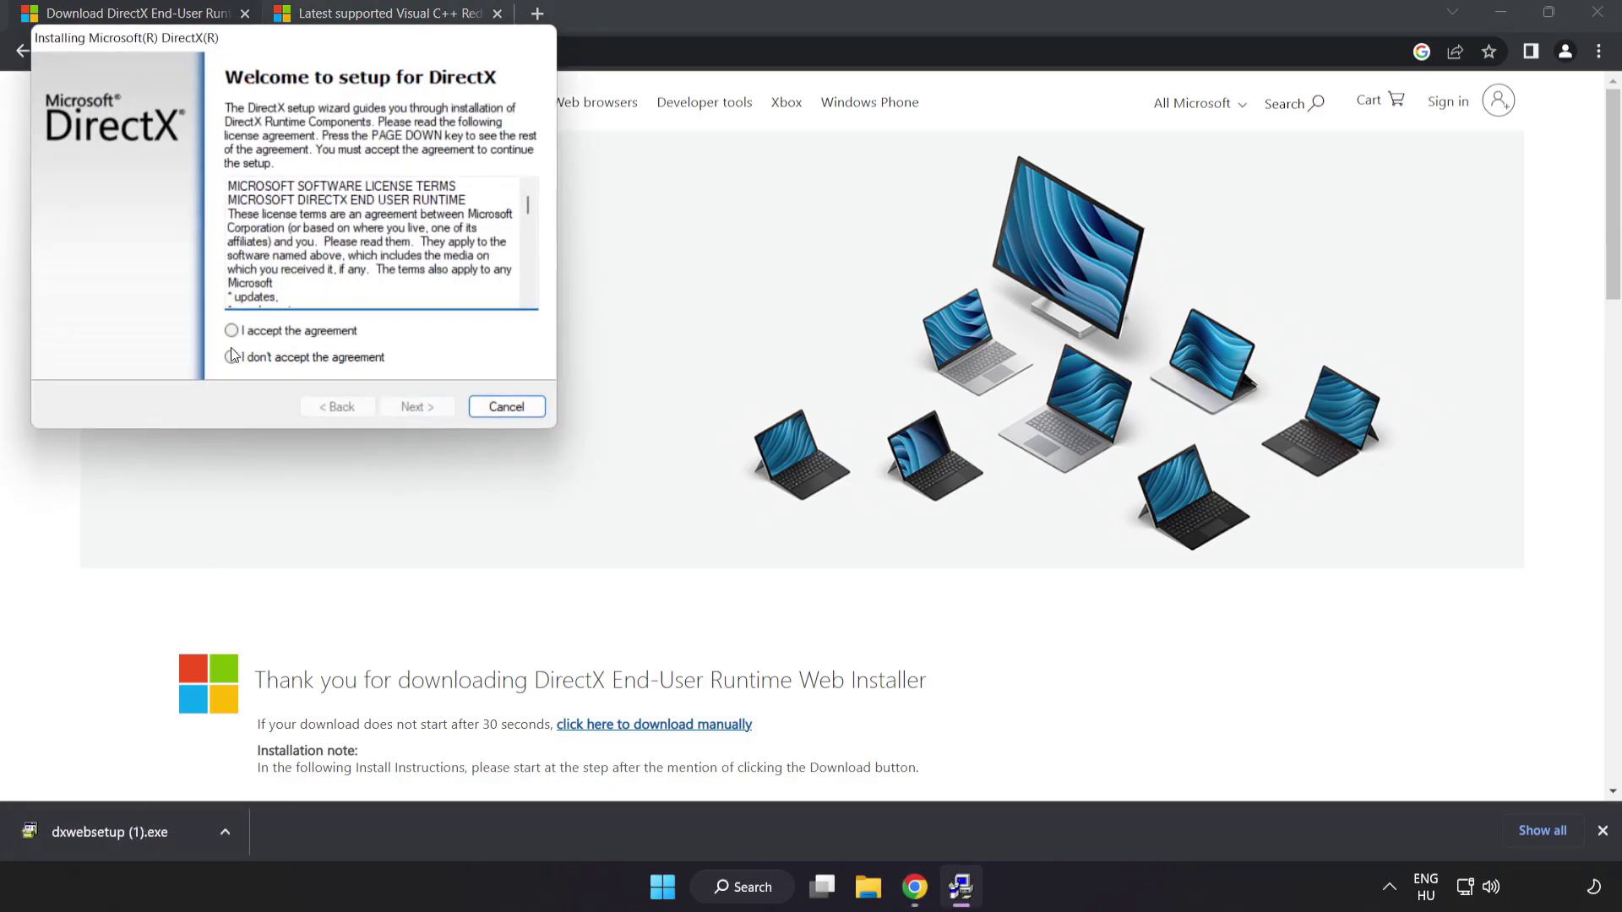
pyautogui.moveTo(245, 41); pyautogui.dragTo(741, 216)
pyautogui.moveTo(1023, 380); pyautogui.dragTo(1036, 477)
pyautogui.click(758, 511)
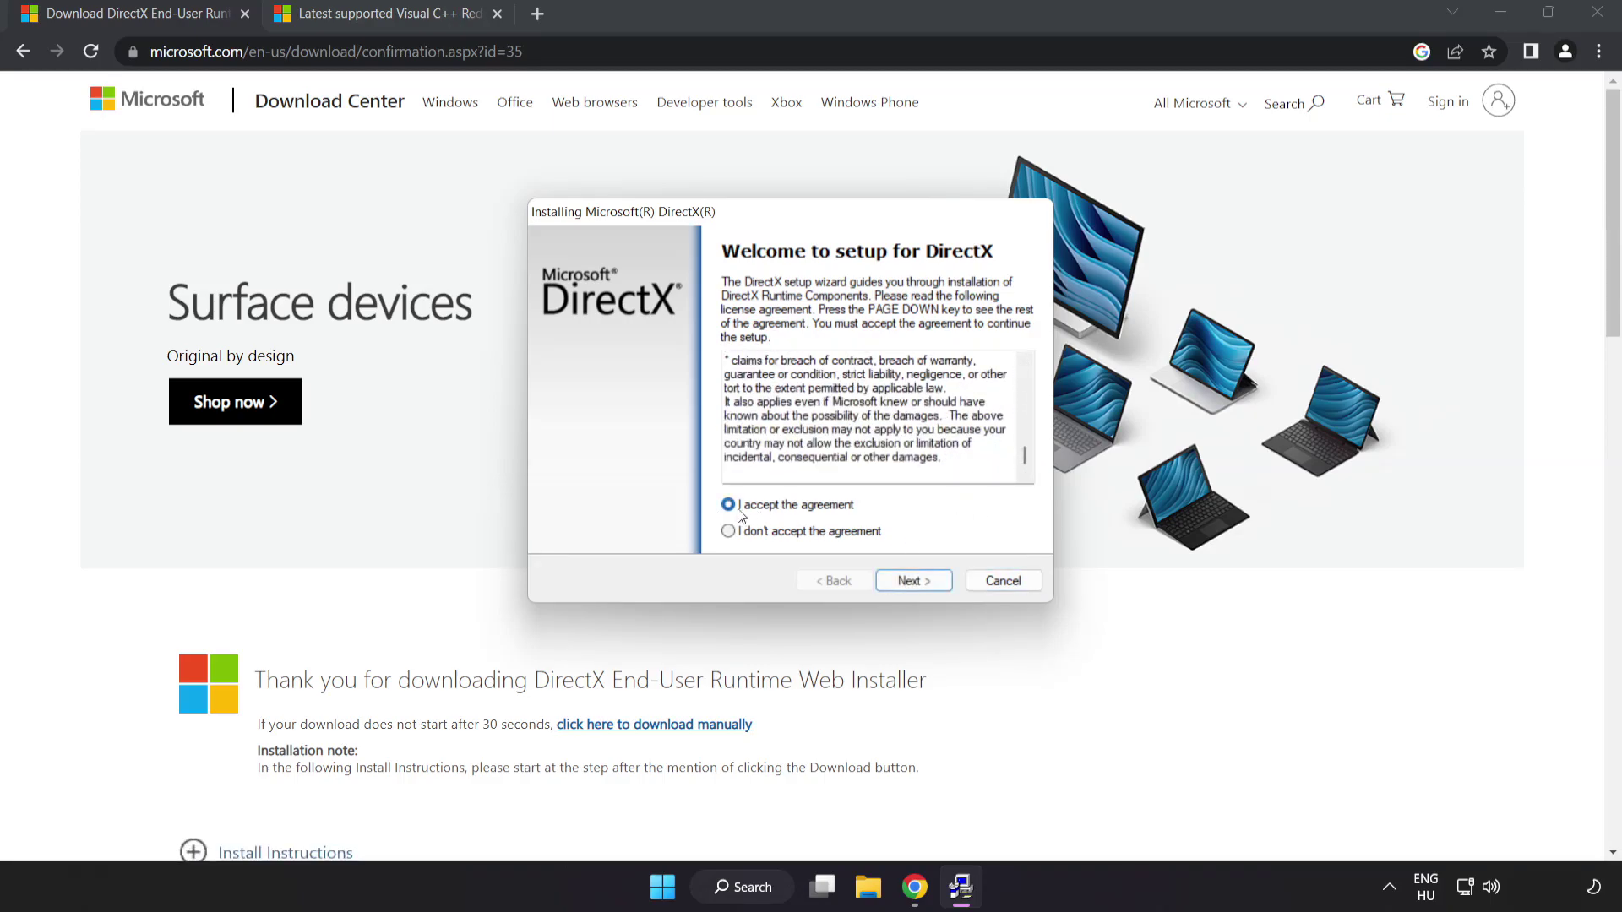
pyautogui.click(914, 585)
pyautogui.click(717, 433)
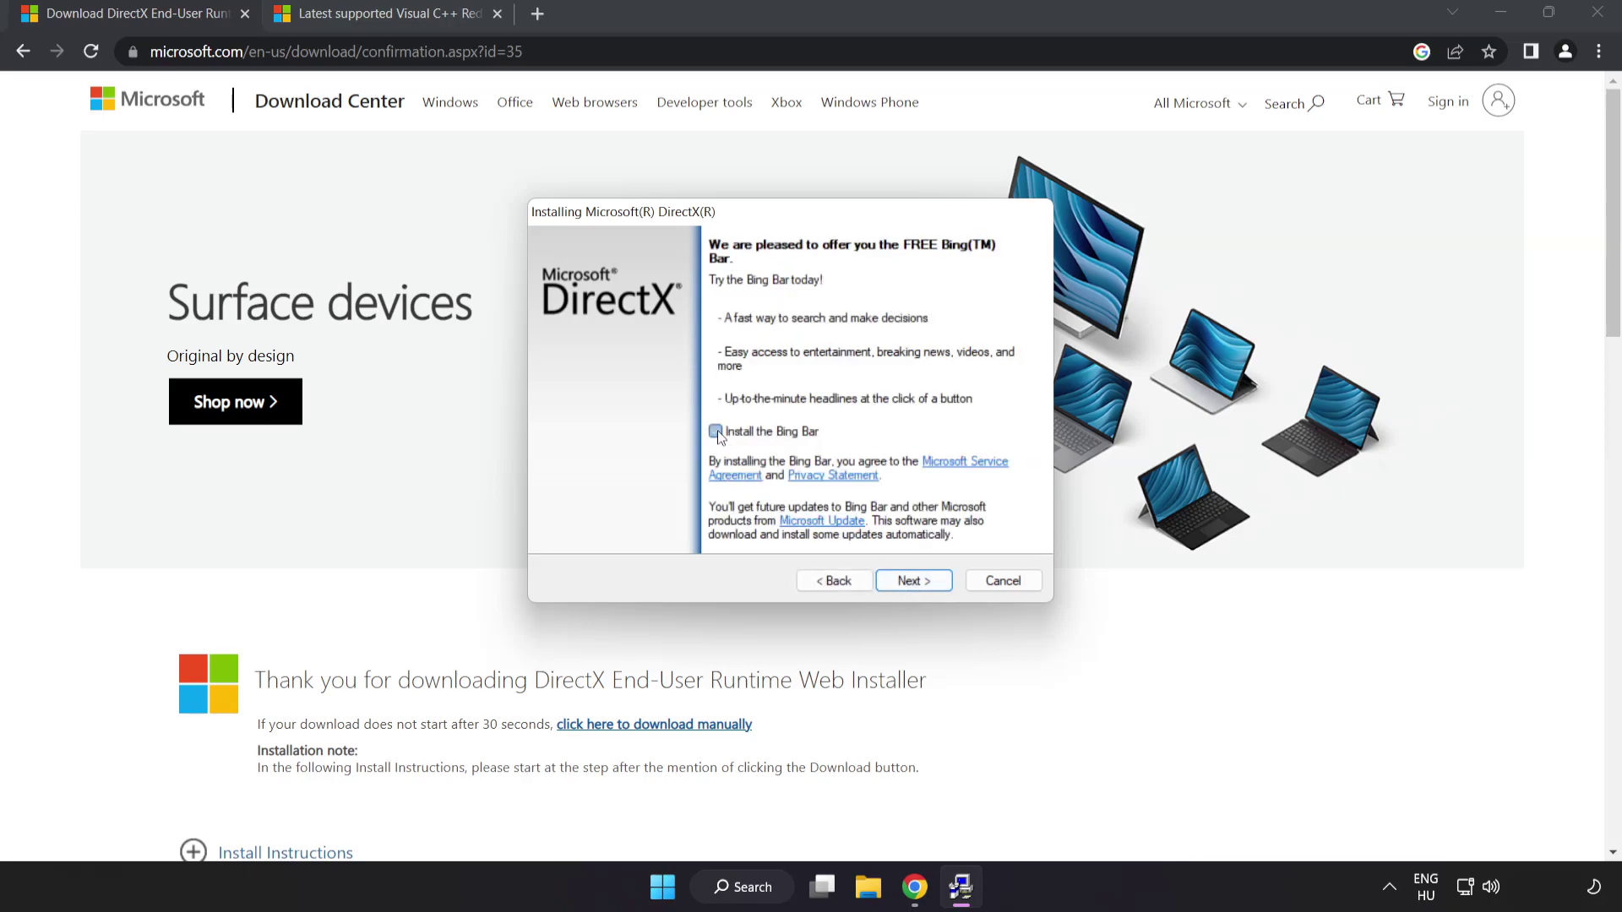
pyautogui.click(919, 583)
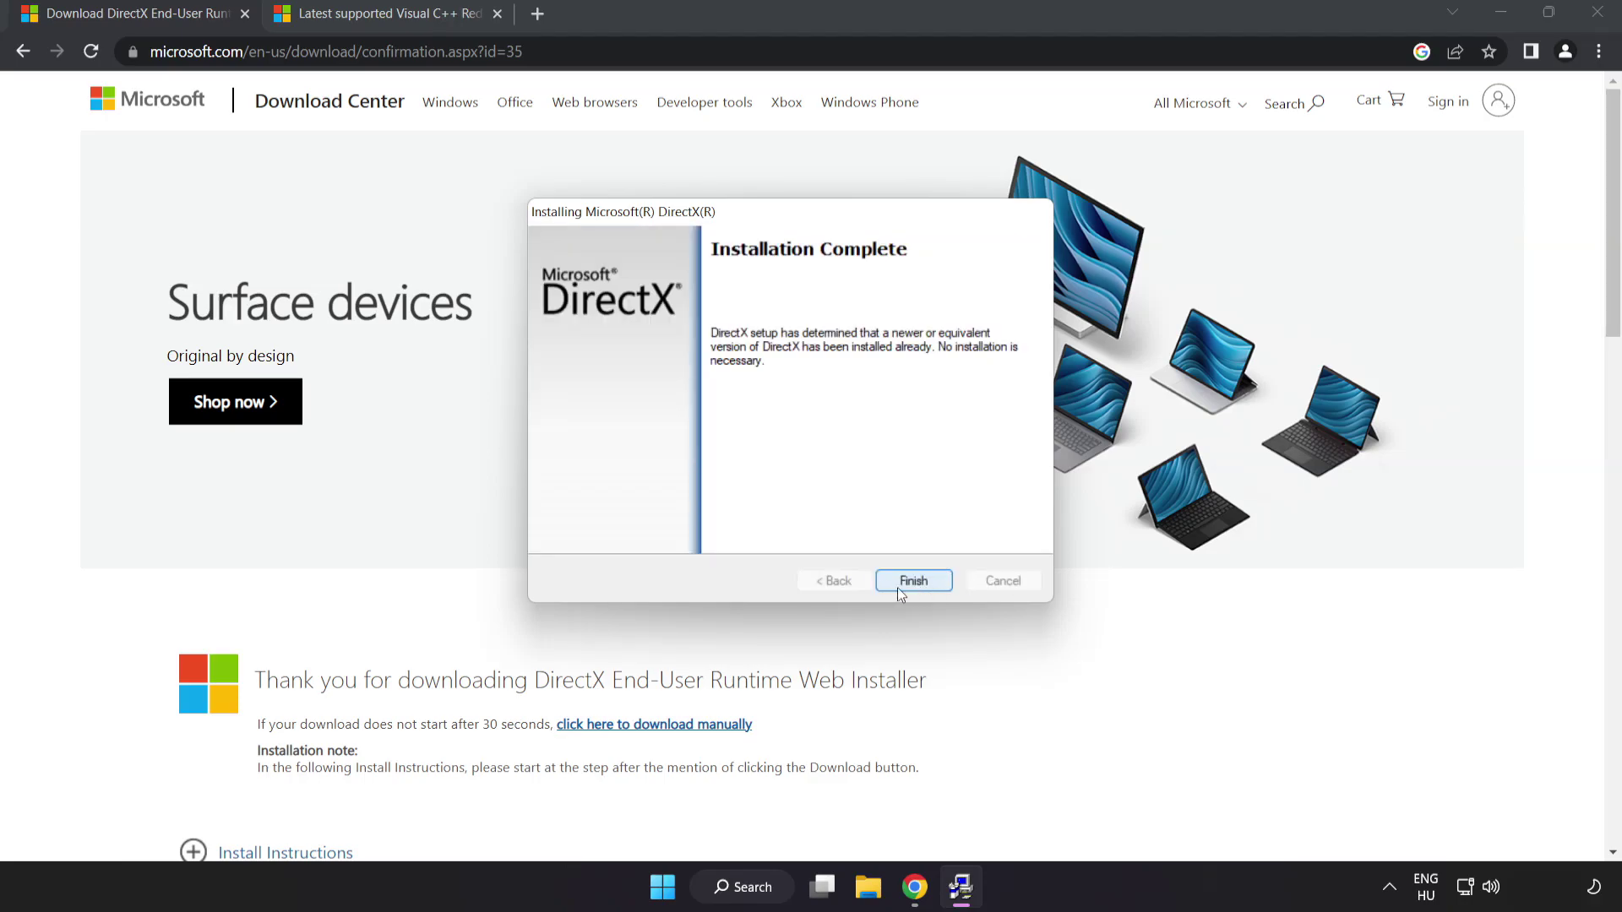
pyautogui.click(914, 583)
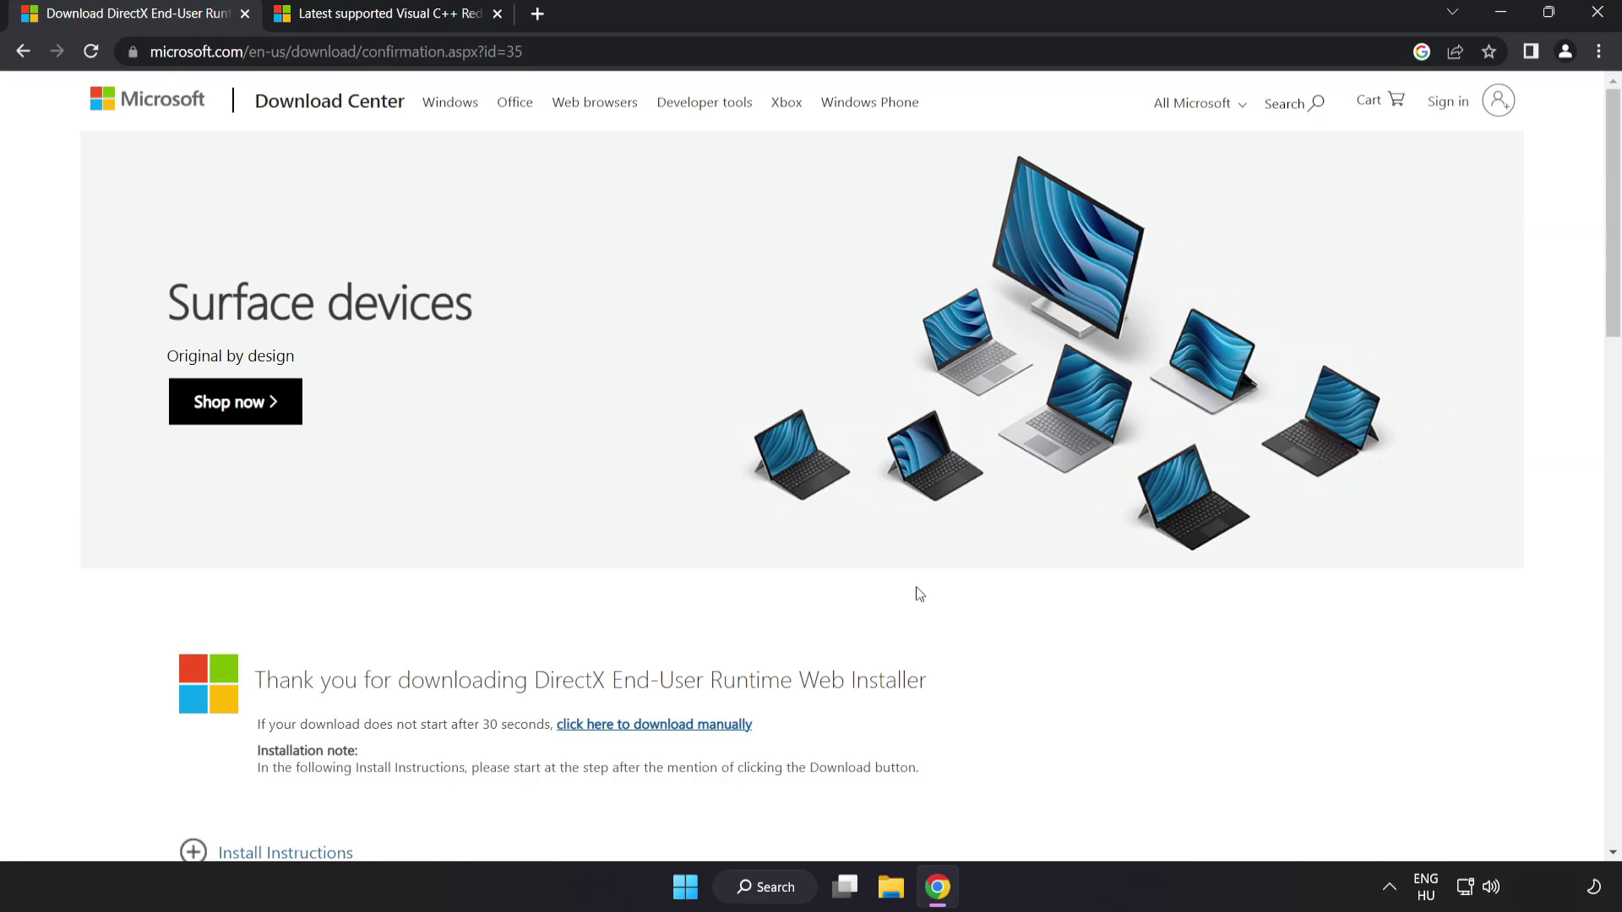
# Step: Close the DirectX page and download the ARM64, X86 and X64 Visual C++ Redistributable packages for Visual Studio 2015–2022
pyautogui.click(245, 15)
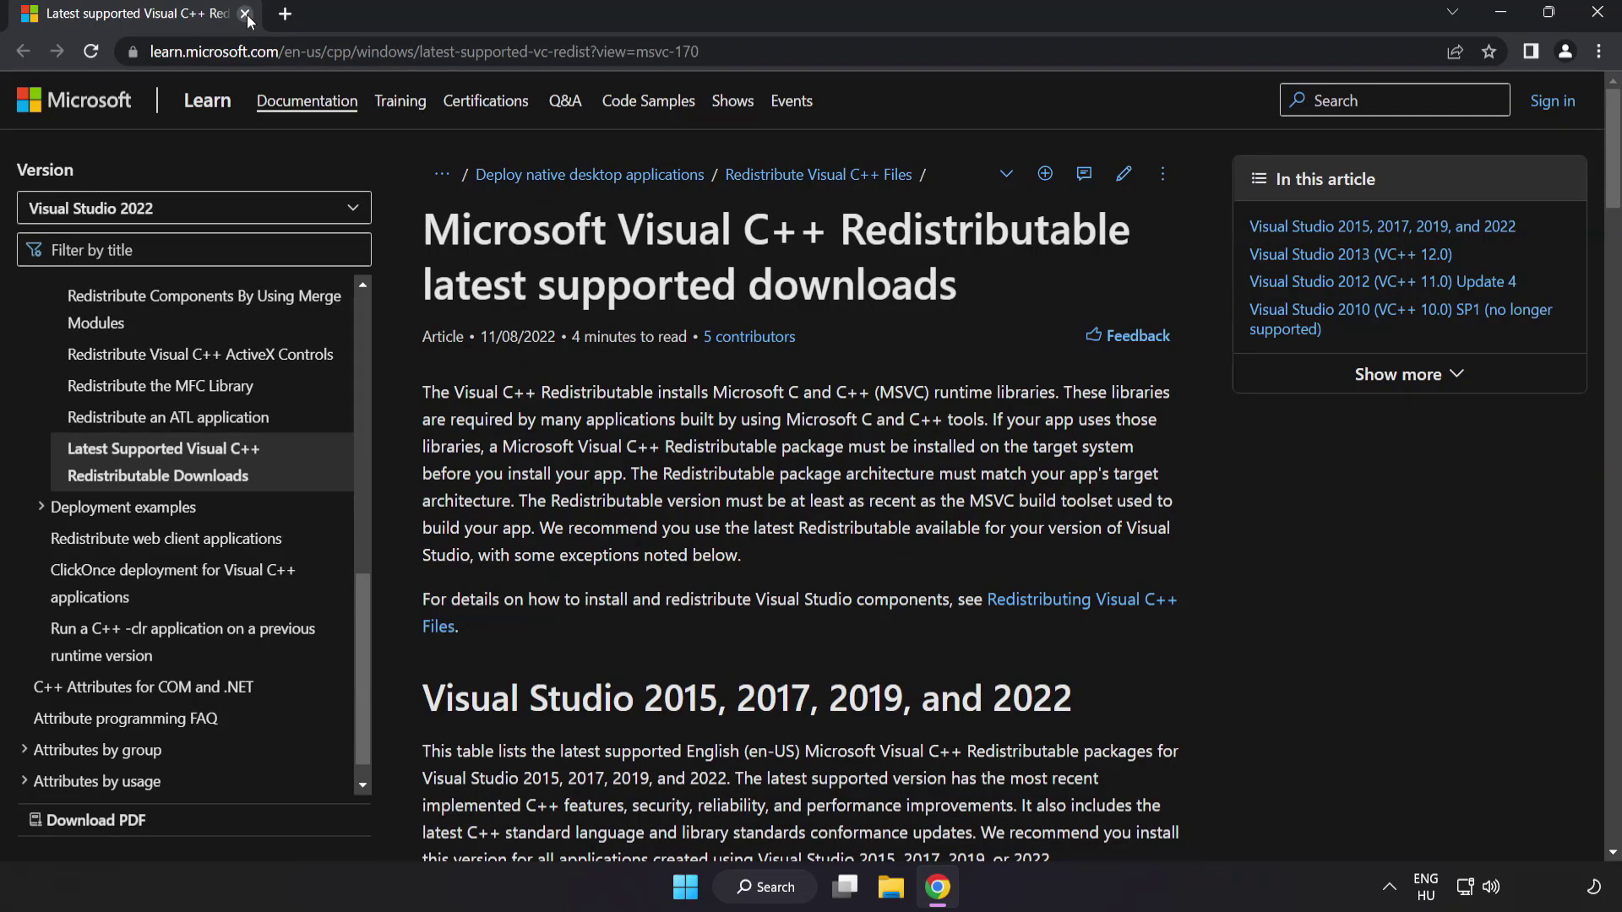
pyautogui.click(957, 59)
pyautogui.click(957, 59)
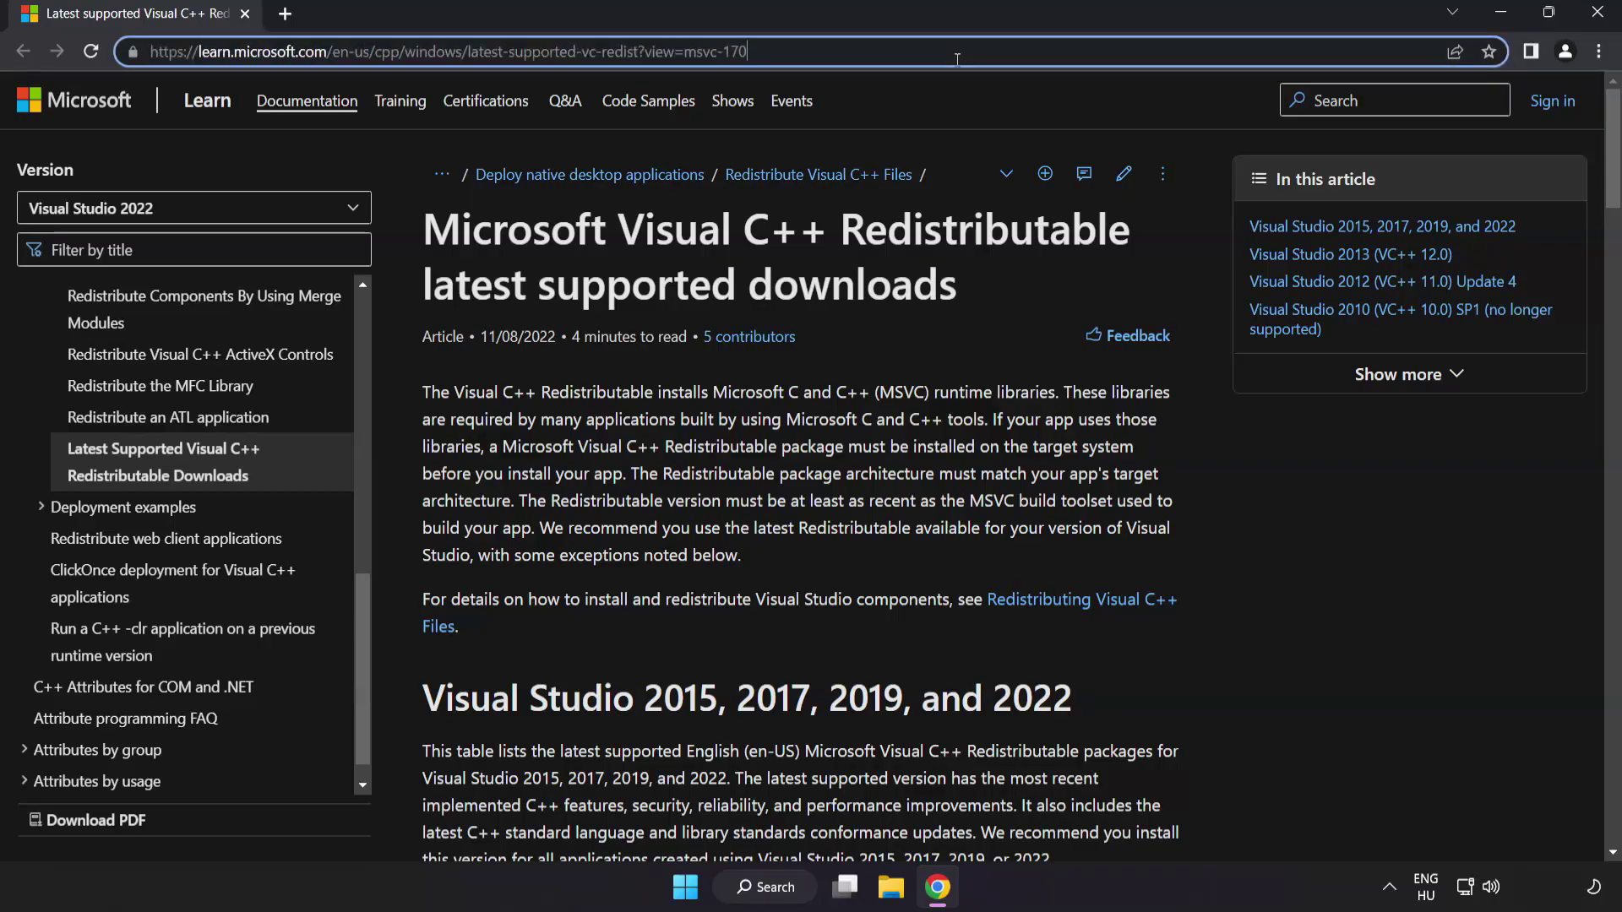
pyautogui.click(811, 251)
pyautogui.scroll(-4, 1605, 229)
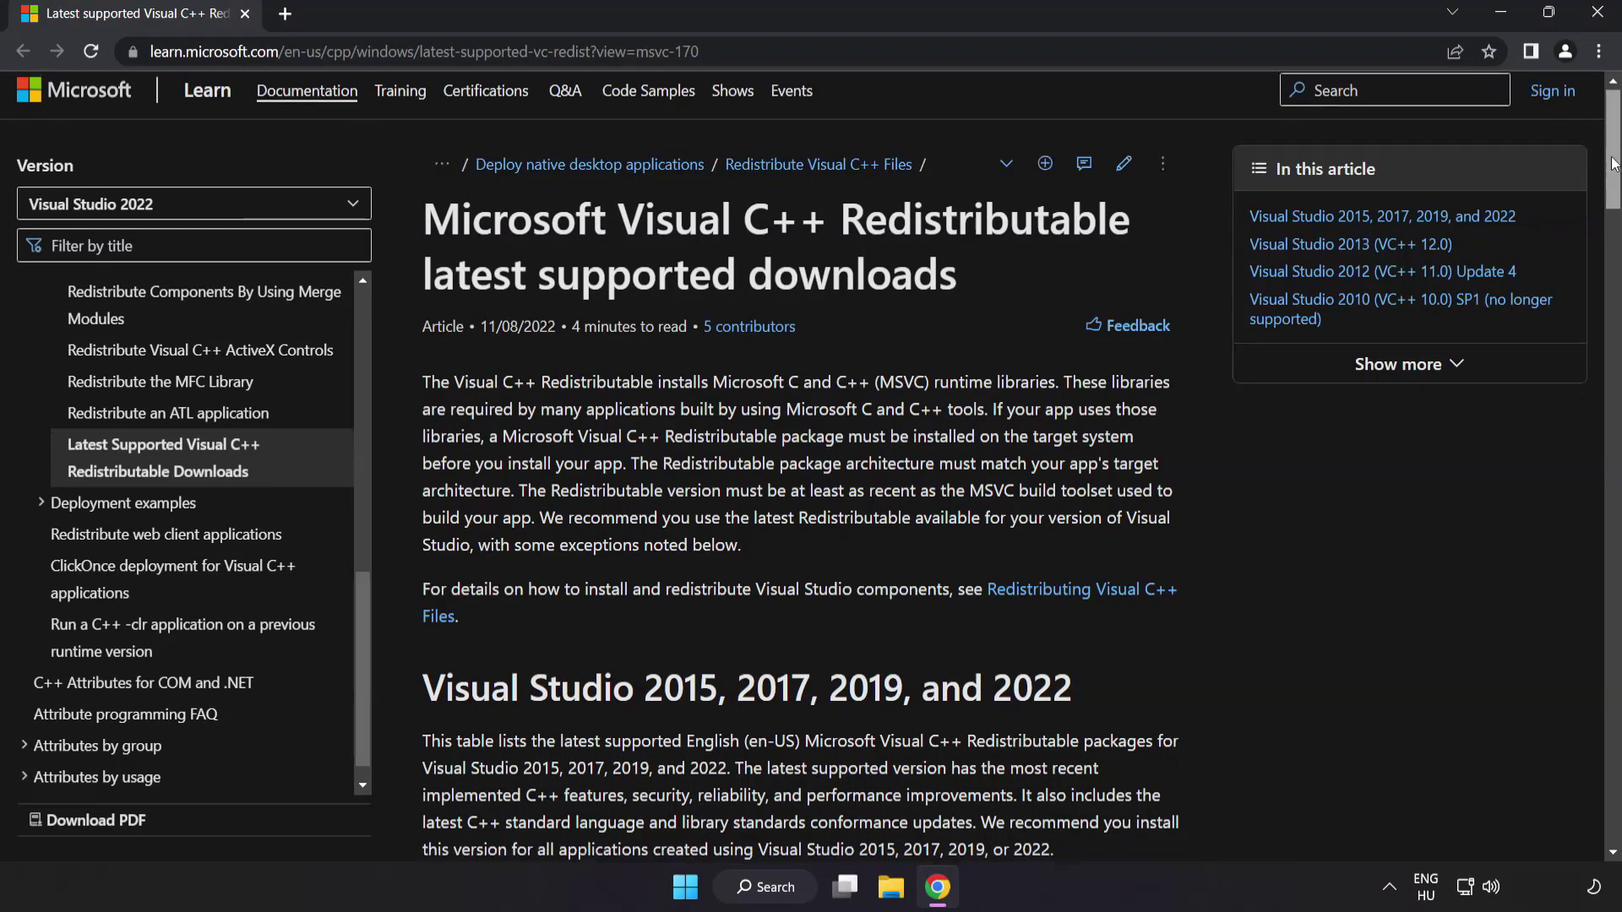
pyautogui.scroll(-3, 1605, 230)
pyautogui.scroll(1, 724, 409)
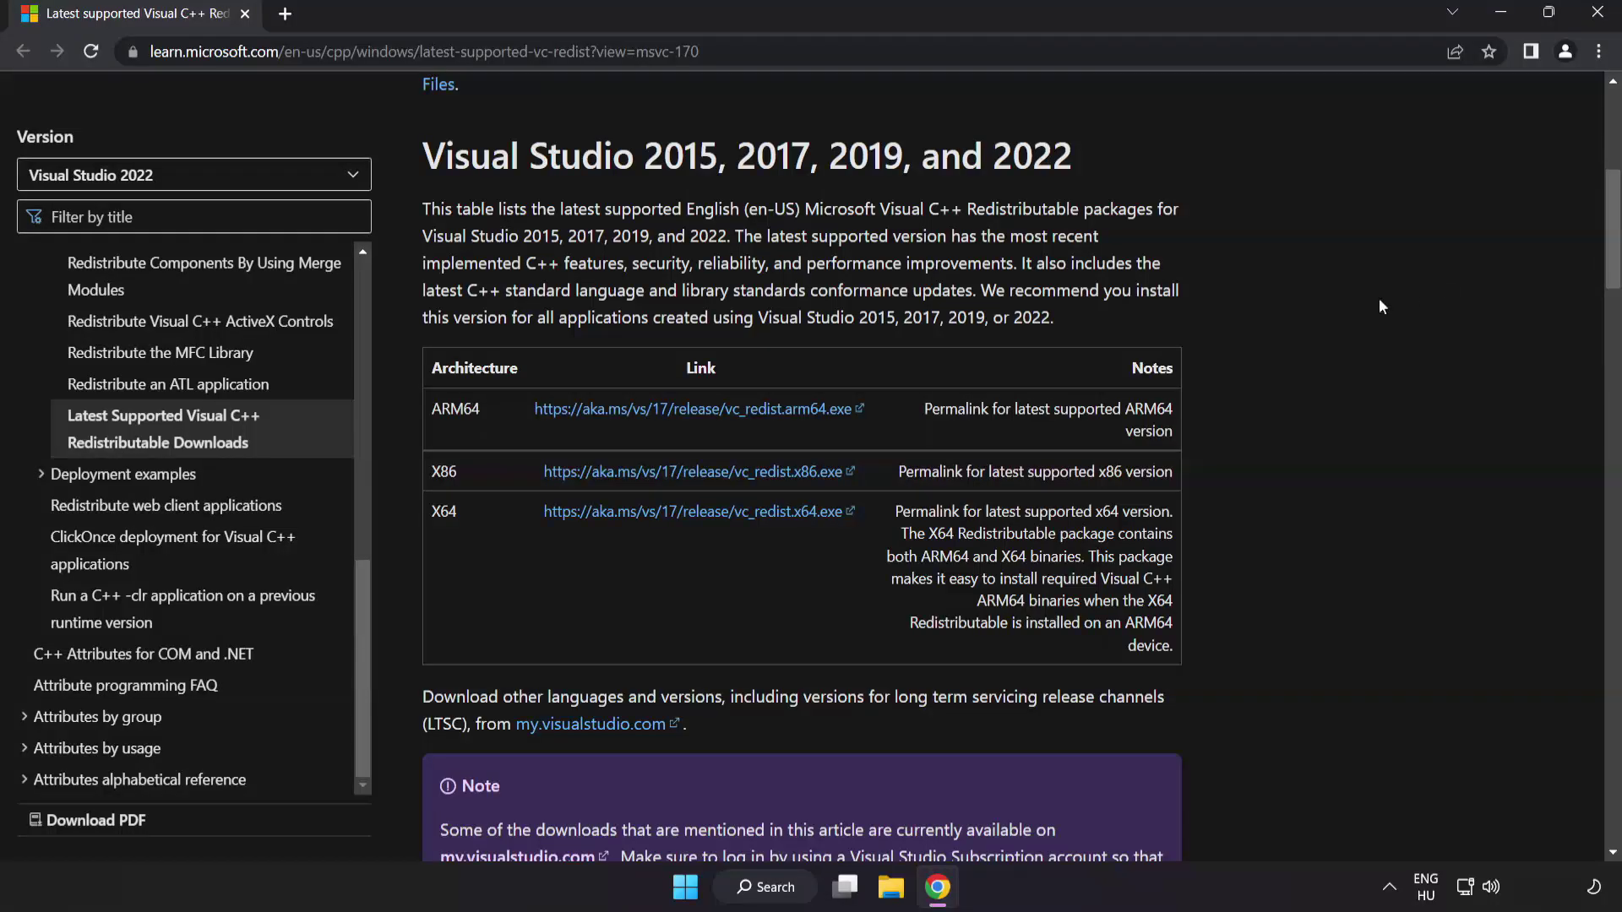
pyautogui.click(689, 411)
pyautogui.click(693, 472)
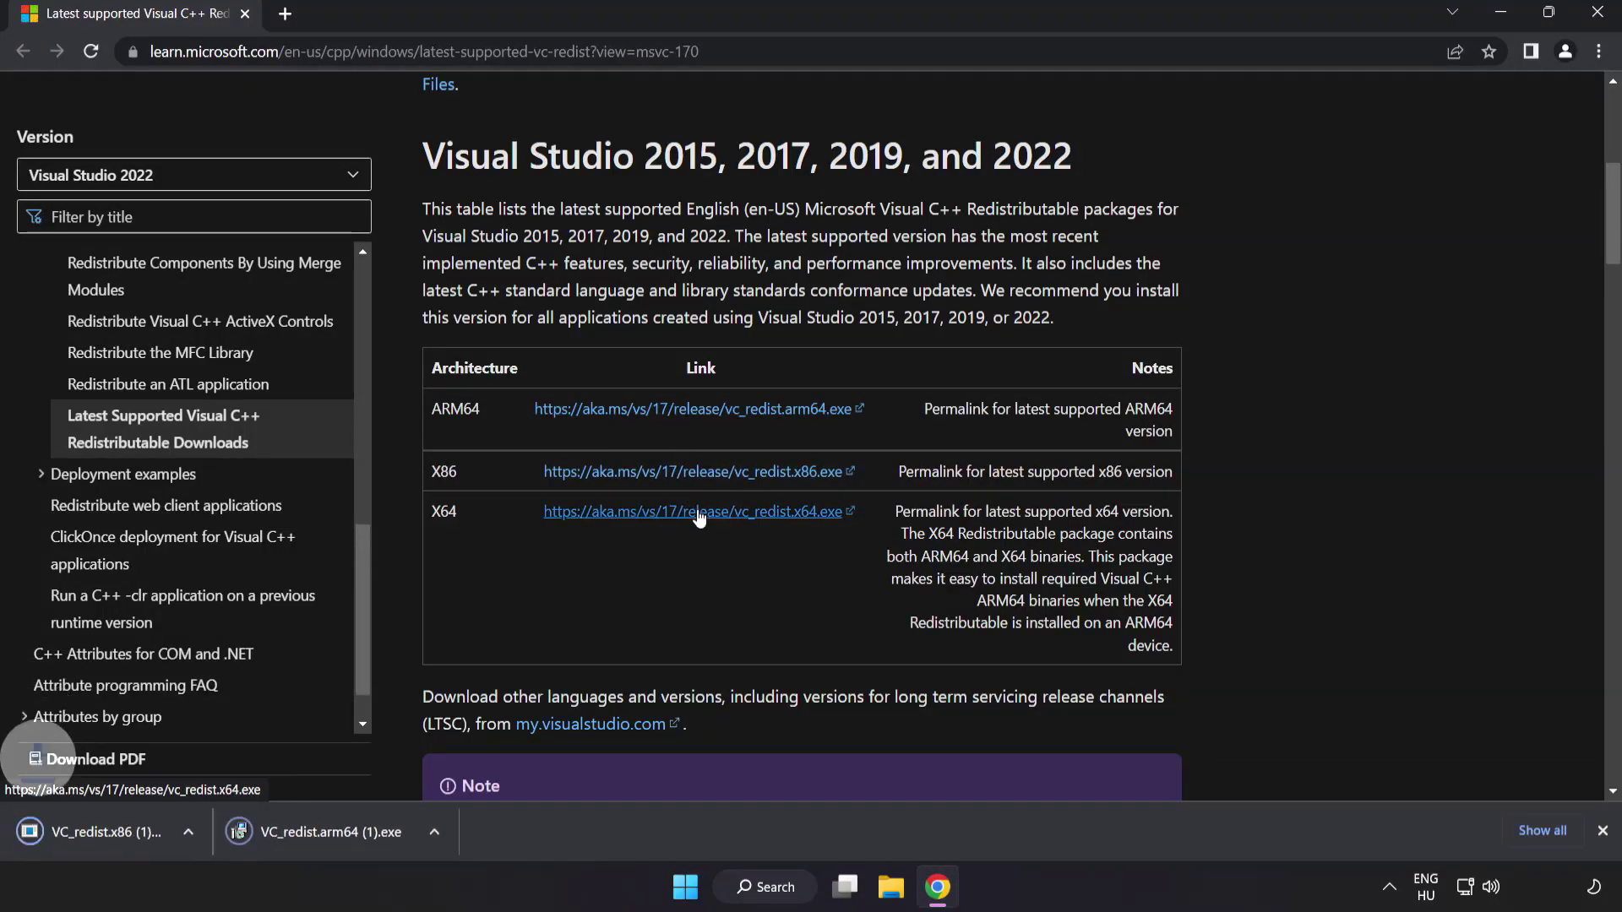
pyautogui.click(699, 521)
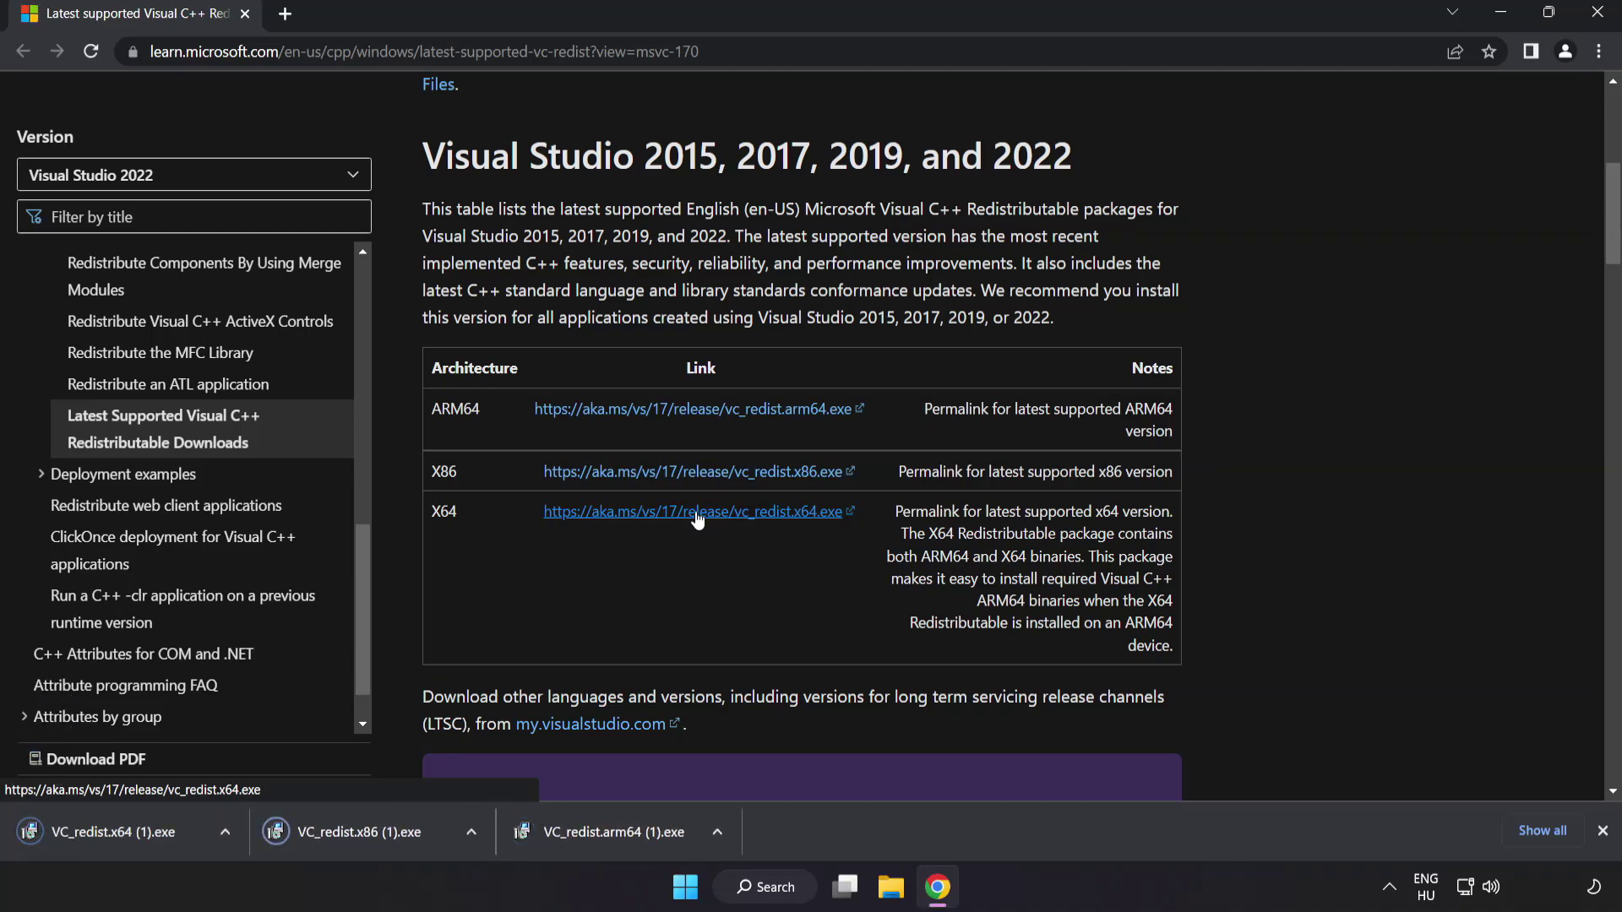
# Step: Try to install the Arm64 Visual C++ 2022 Redistributable, agreeing to the license terms, and close its setup
pyautogui.click(610, 834)
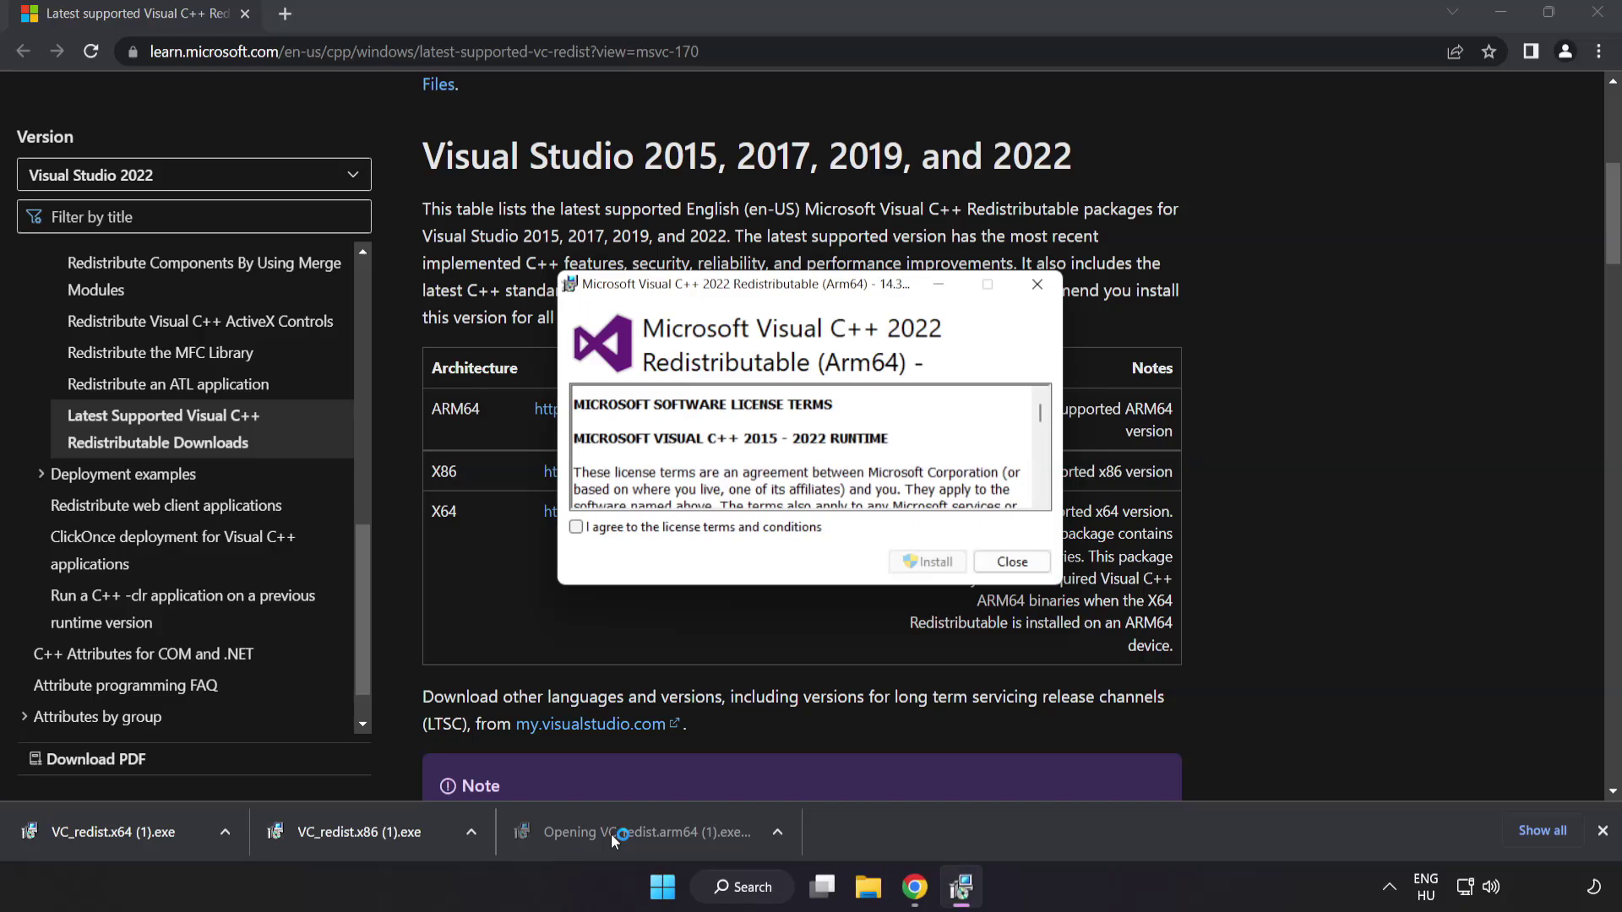
pyautogui.moveTo(1040, 413); pyautogui.dragTo(1039, 490)
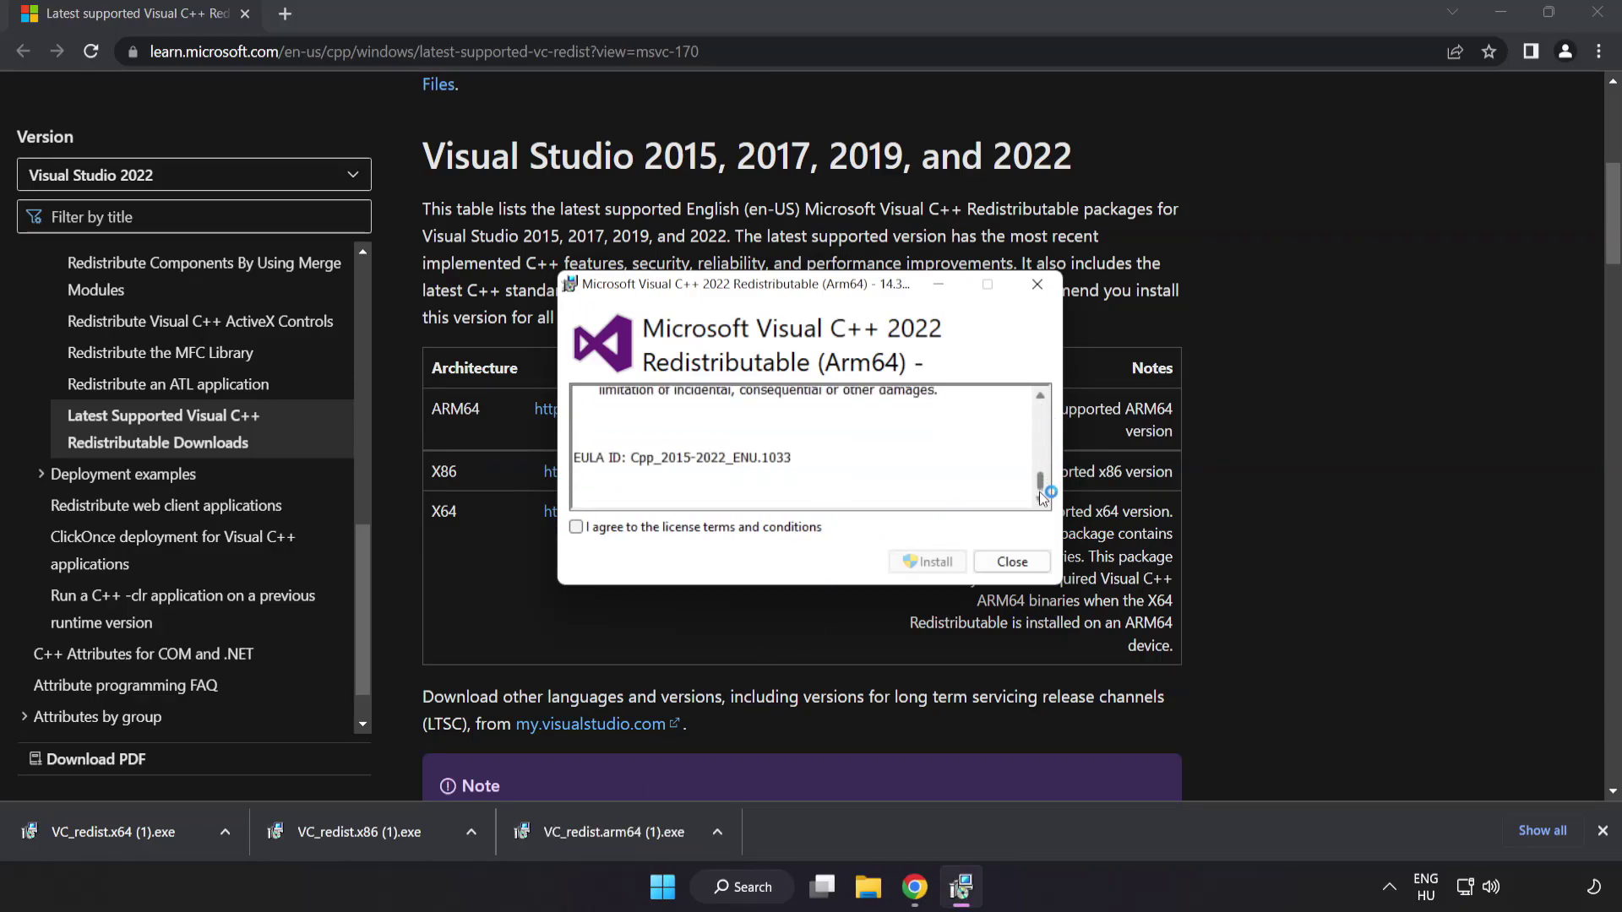
pyautogui.click(577, 528)
pyautogui.click(924, 562)
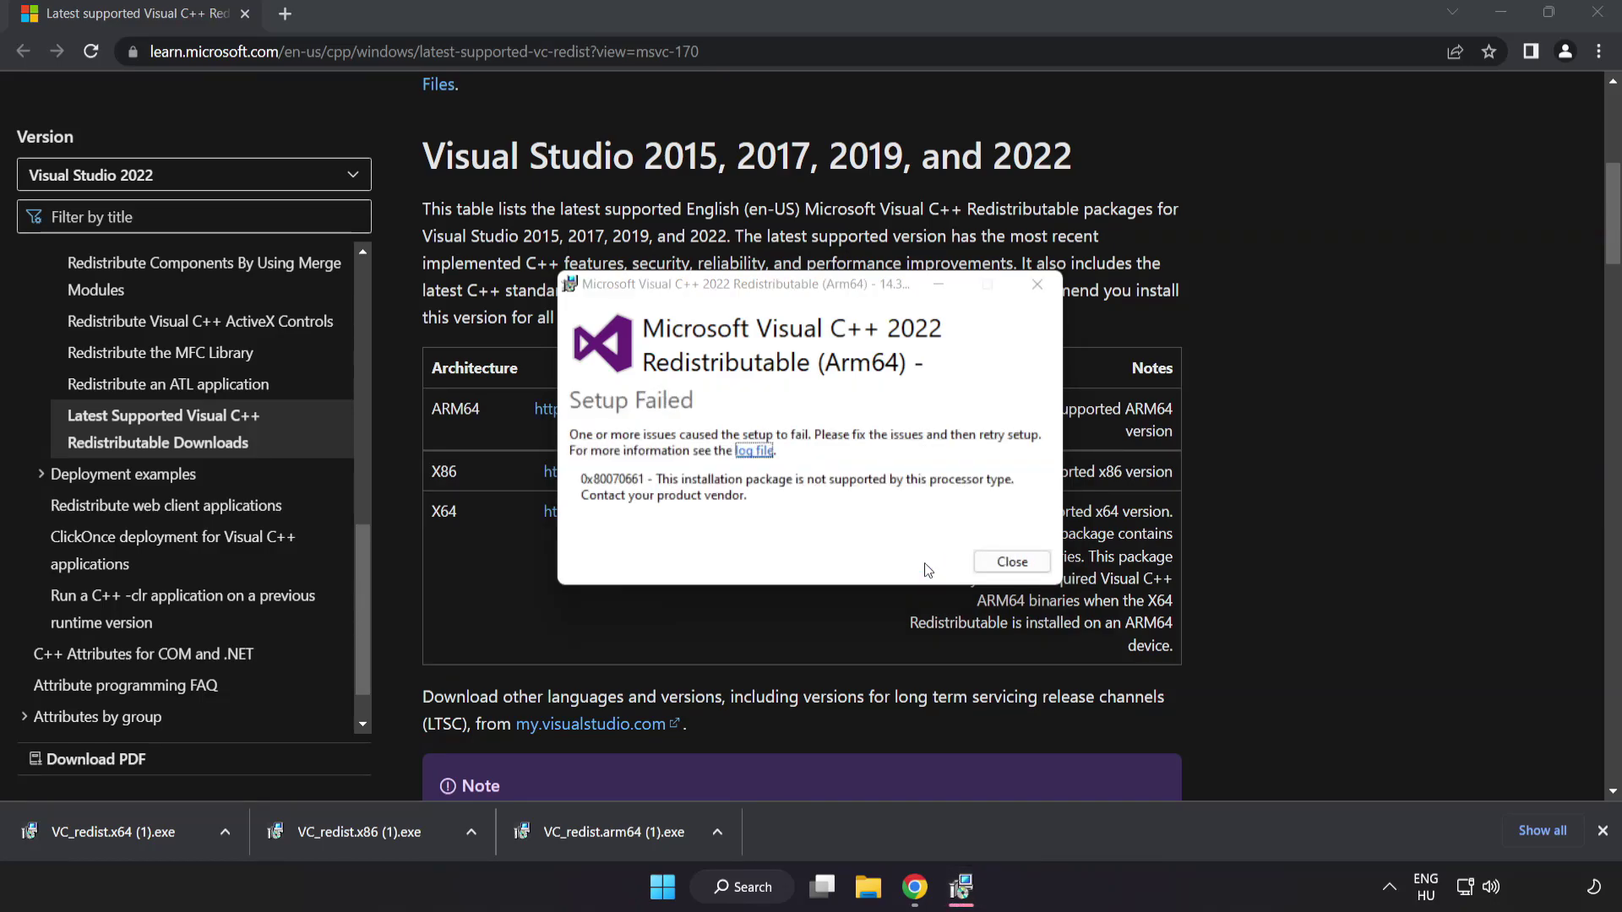
pyautogui.click(1024, 562)
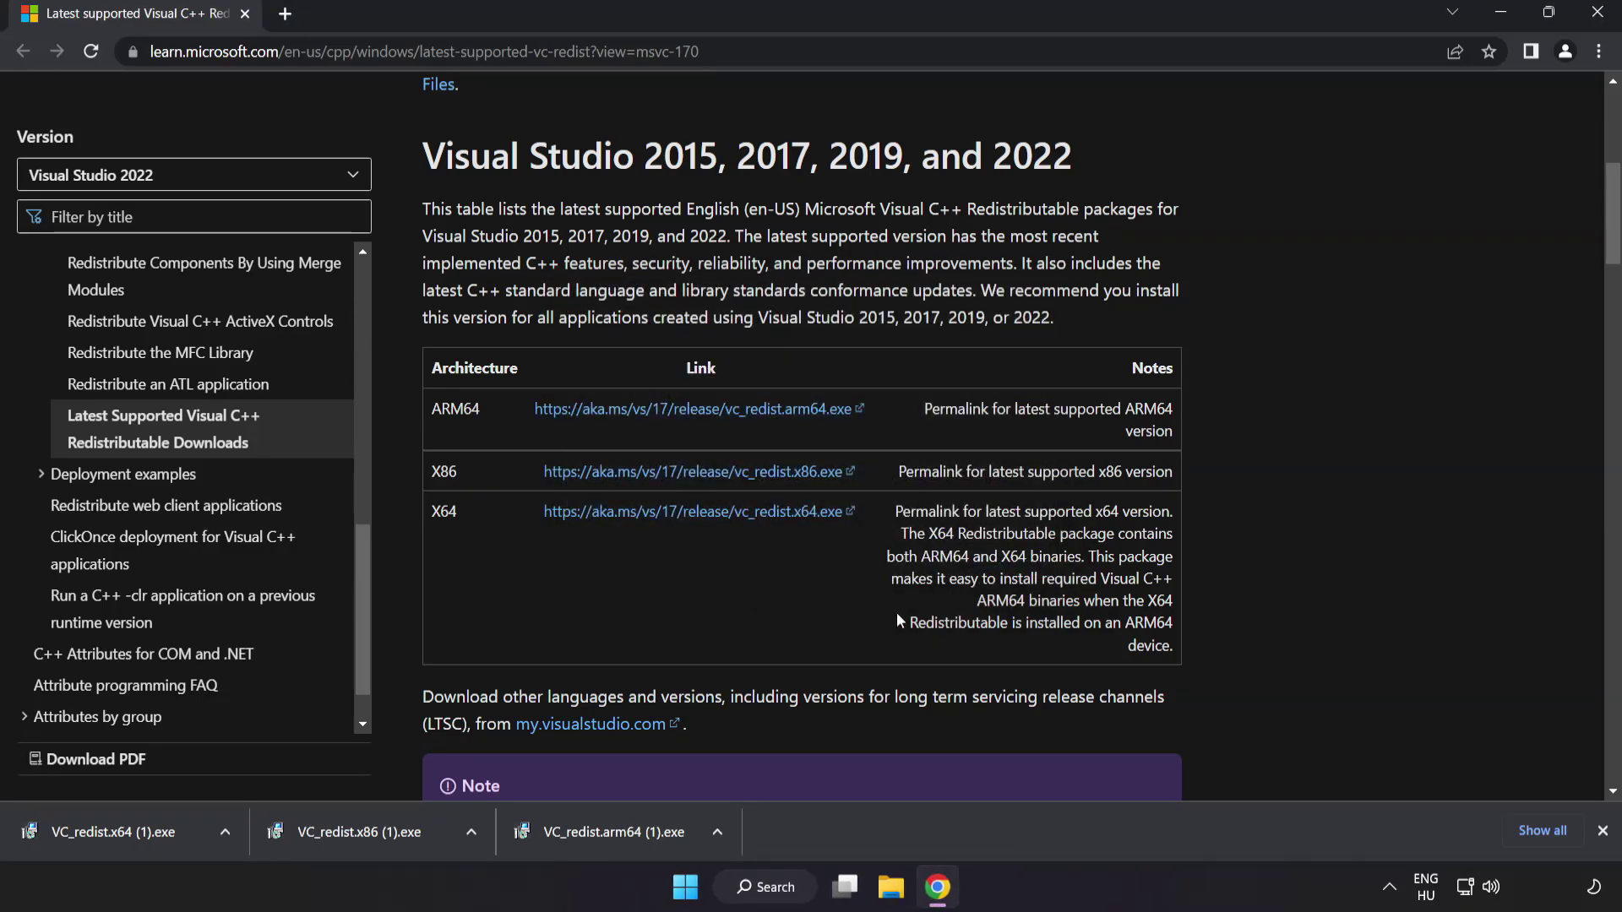
# Step: Install the downloaded x86 and x64 Visual C++ Redistributable packages and close the browser
pyautogui.click(364, 834)
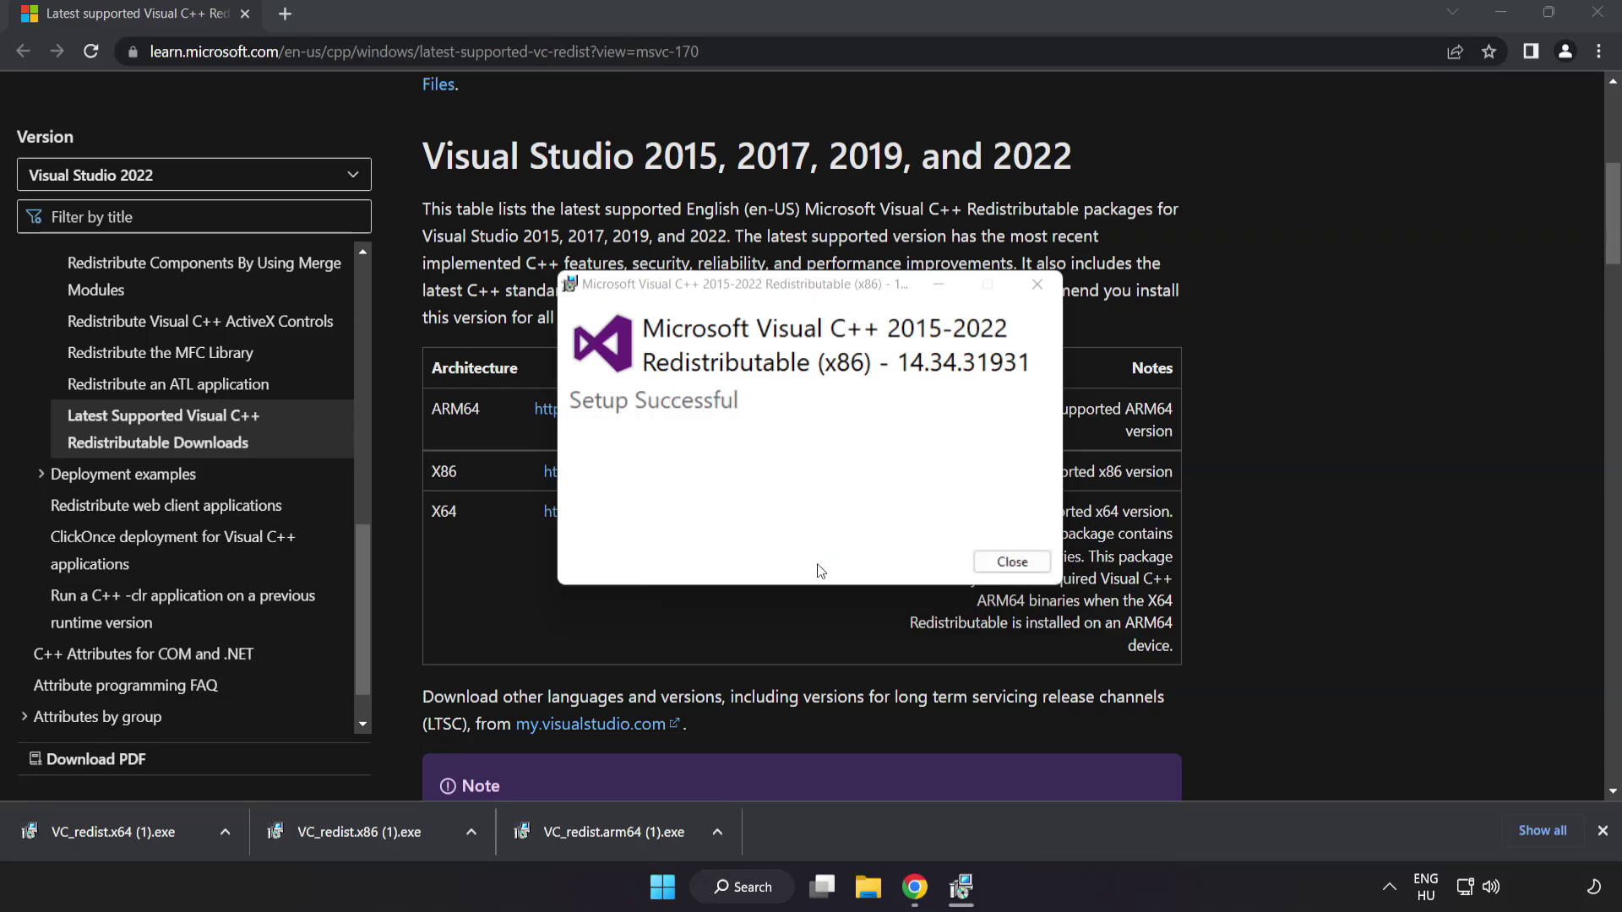
pyautogui.click(1010, 562)
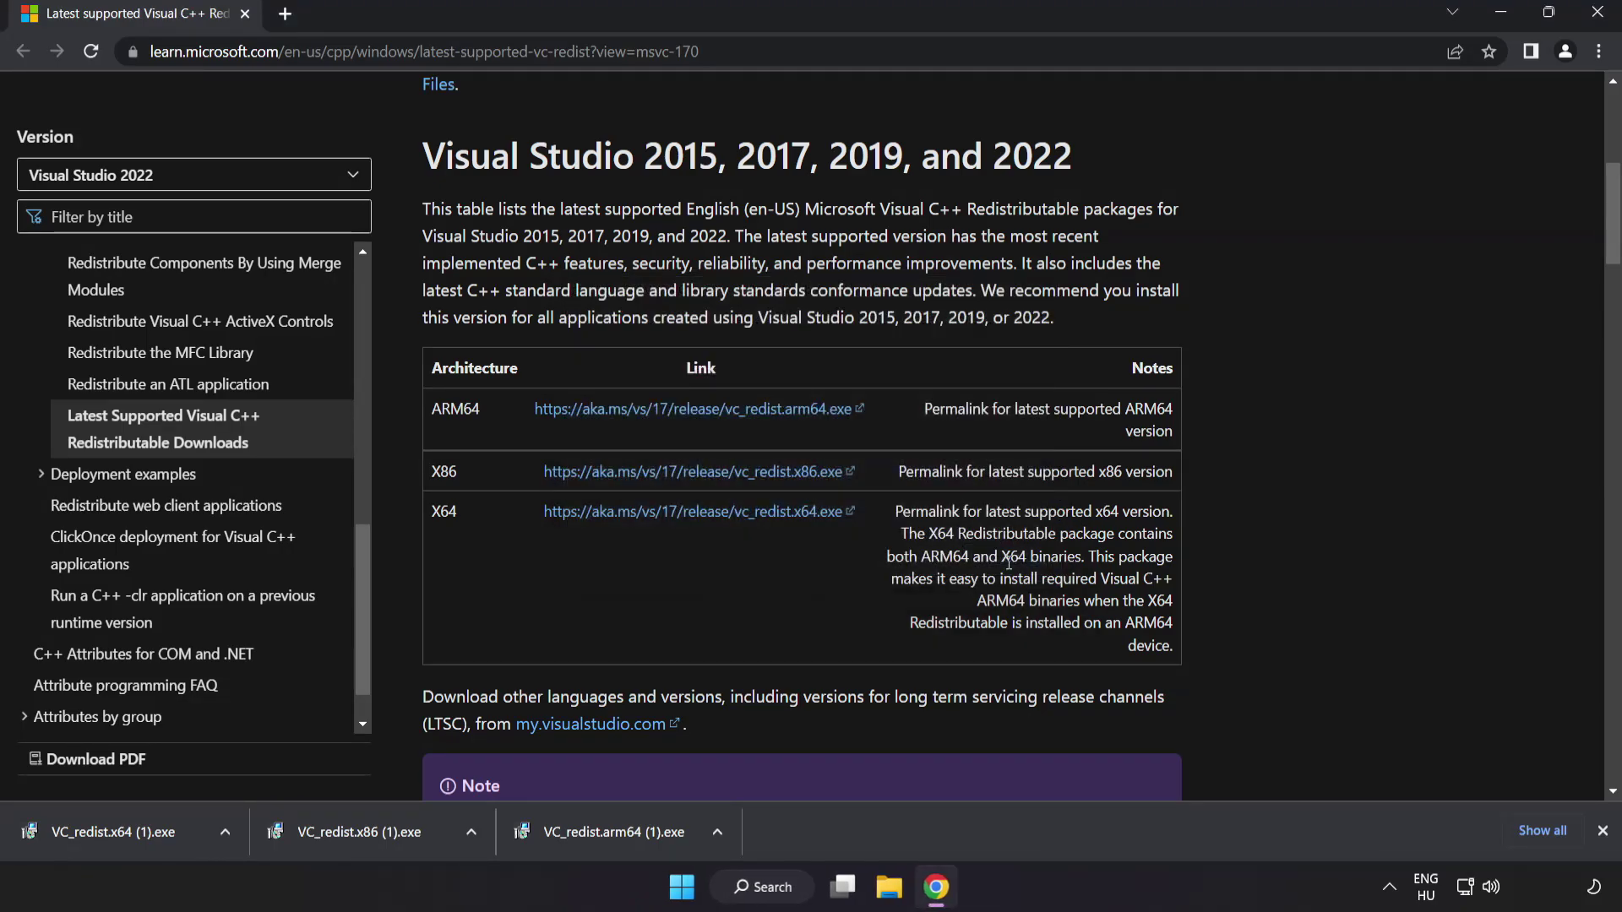
pyautogui.click(145, 832)
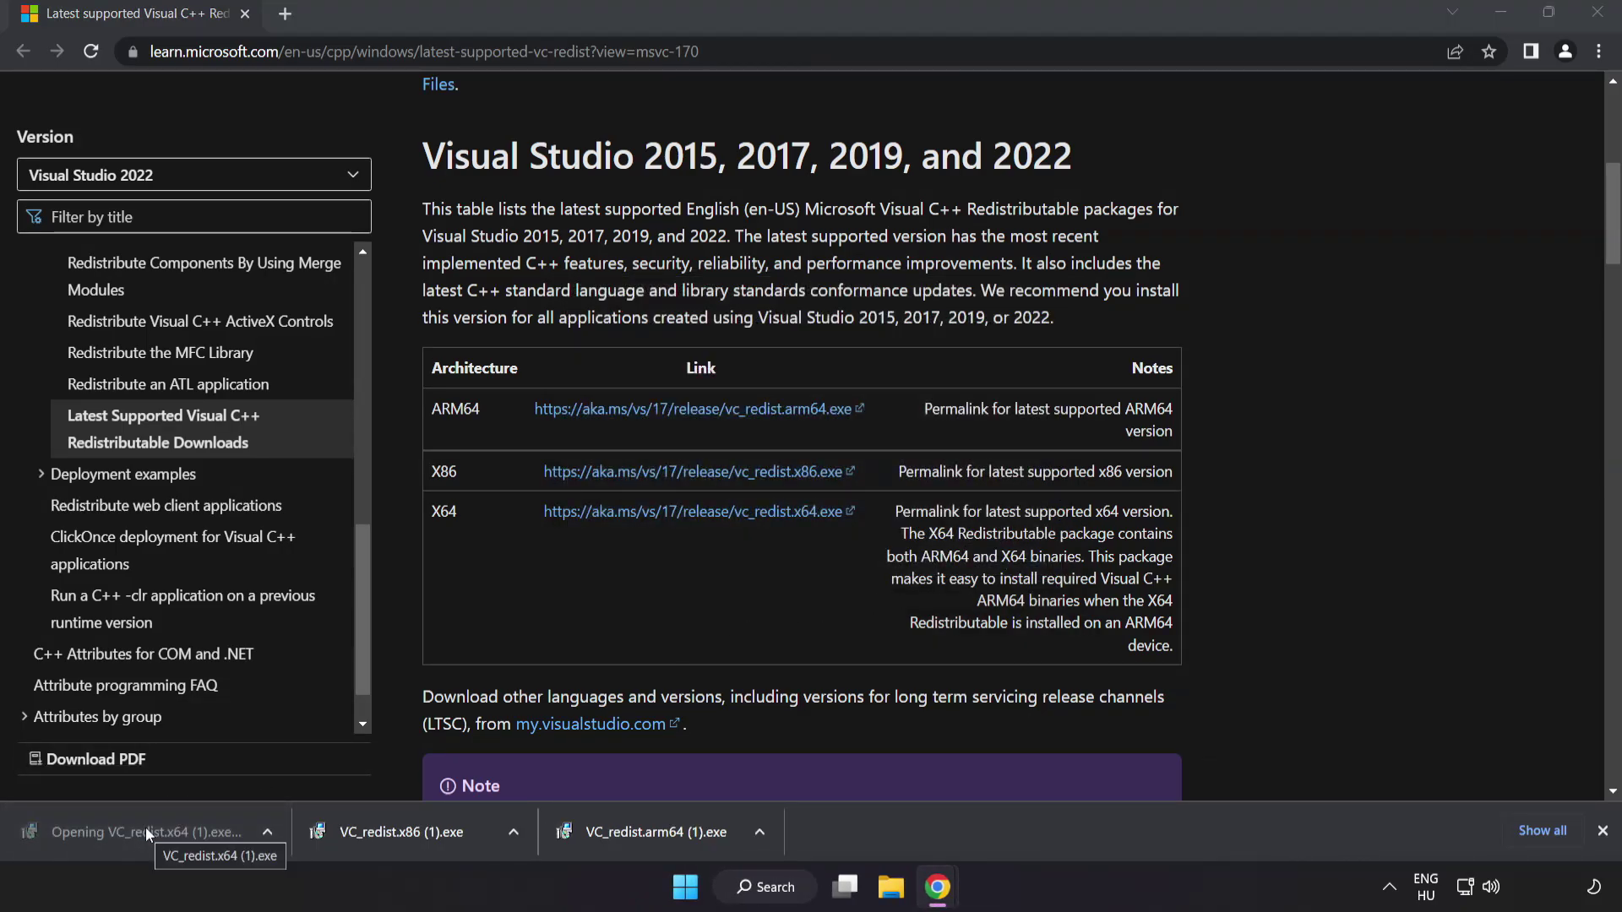
pyautogui.click(1013, 563)
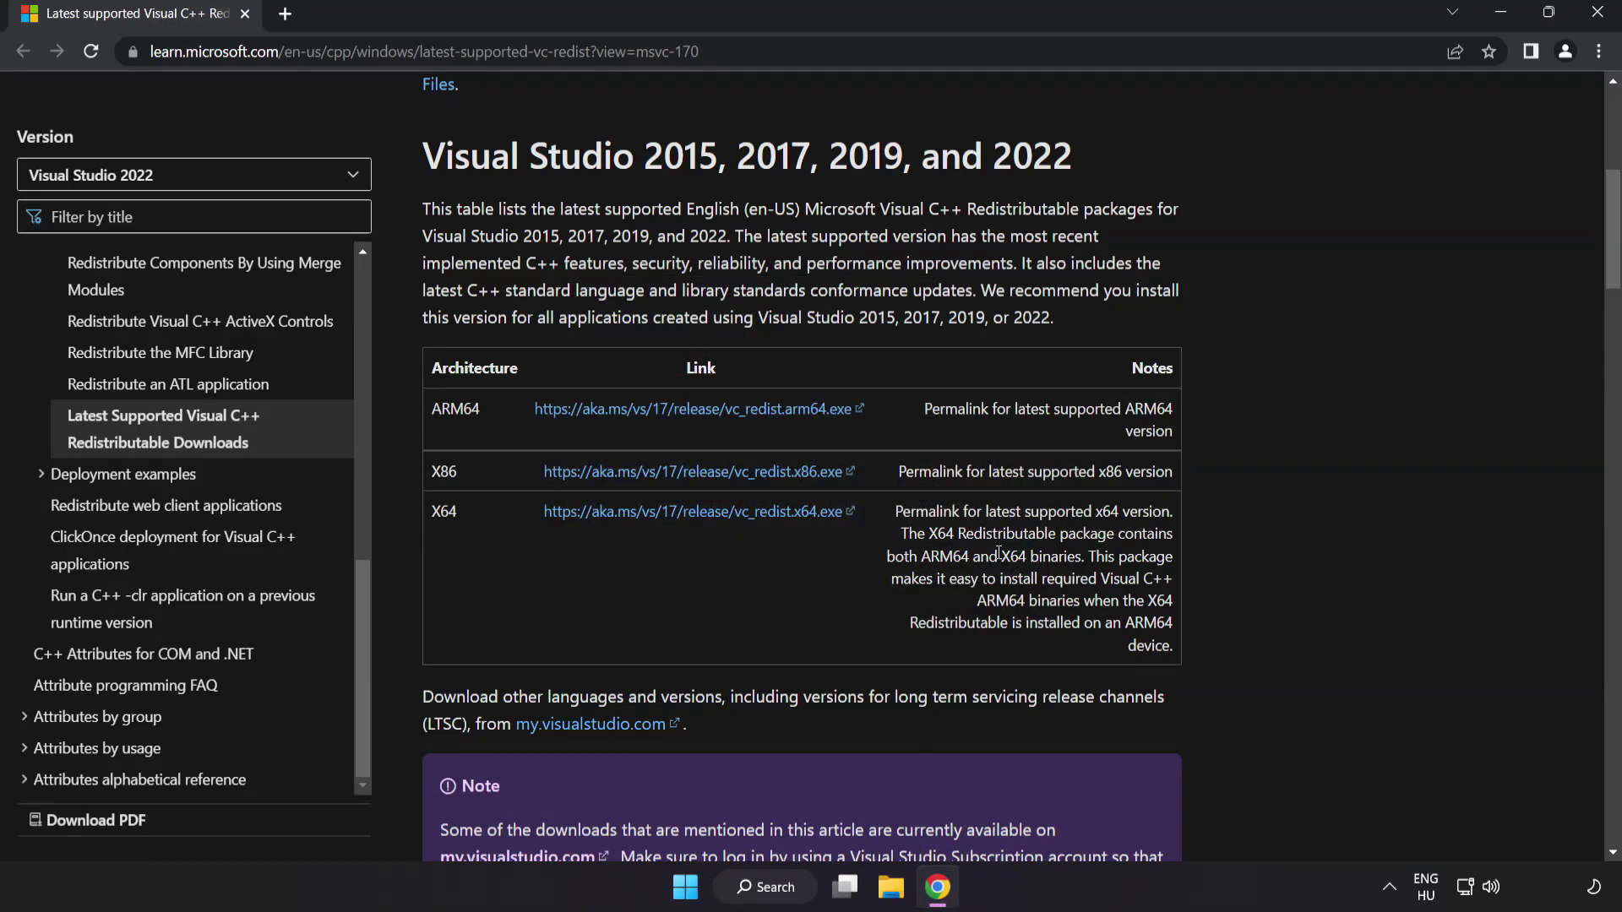
pyautogui.click(1595, 19)
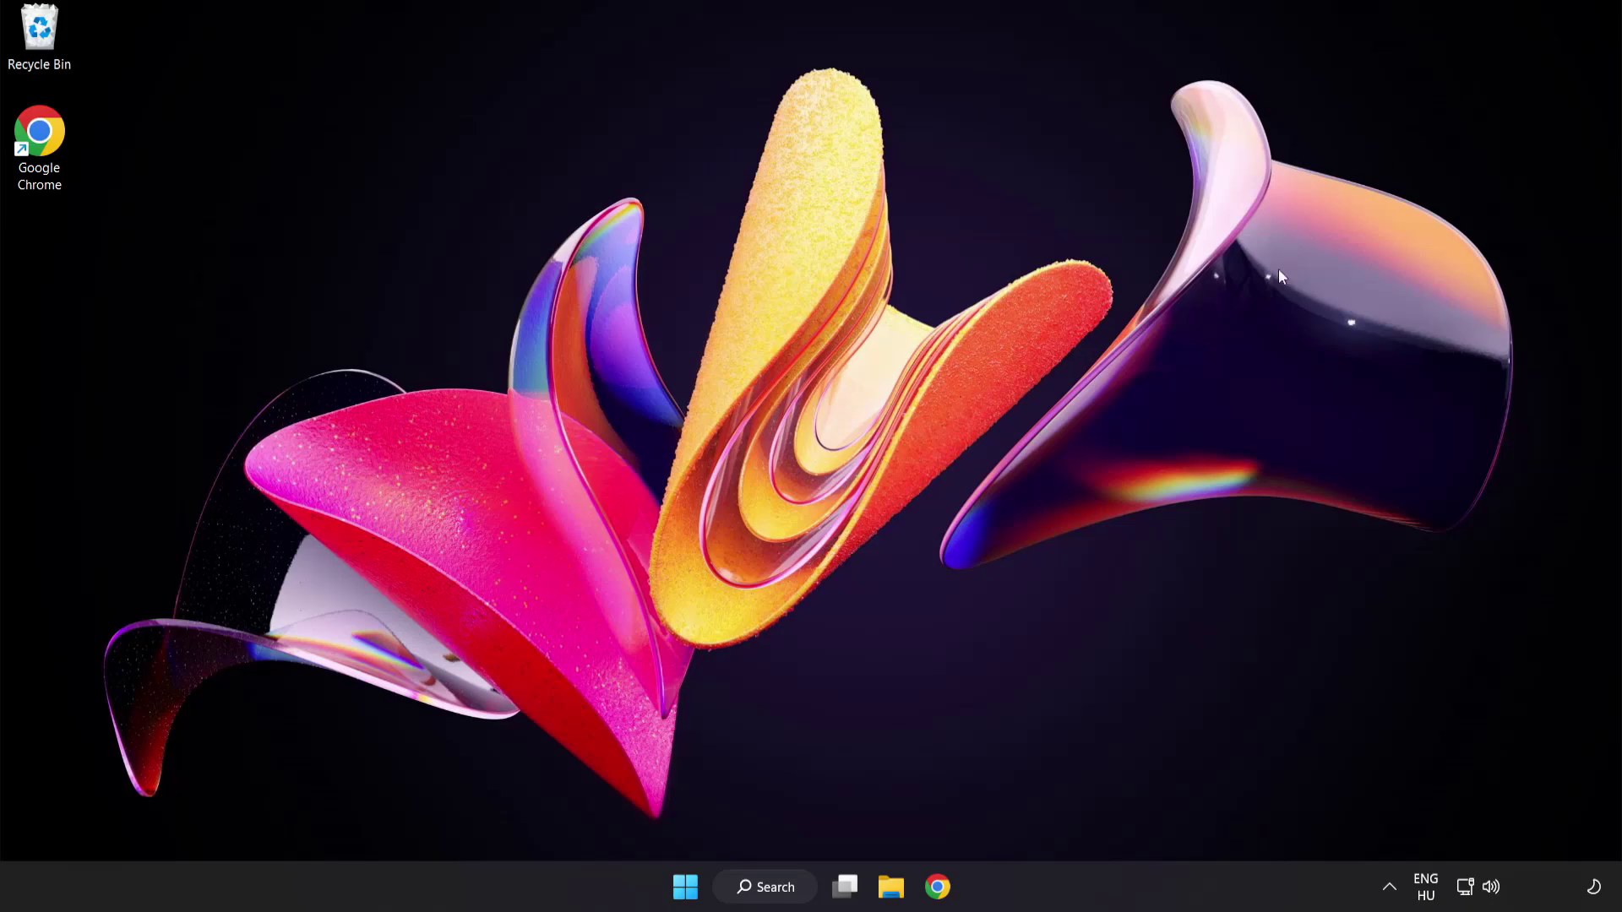
# Step: Search Windows for cmd, run Command Prompt as administrator and move its window toward the middle of the desktop
pyautogui.click(771, 893)
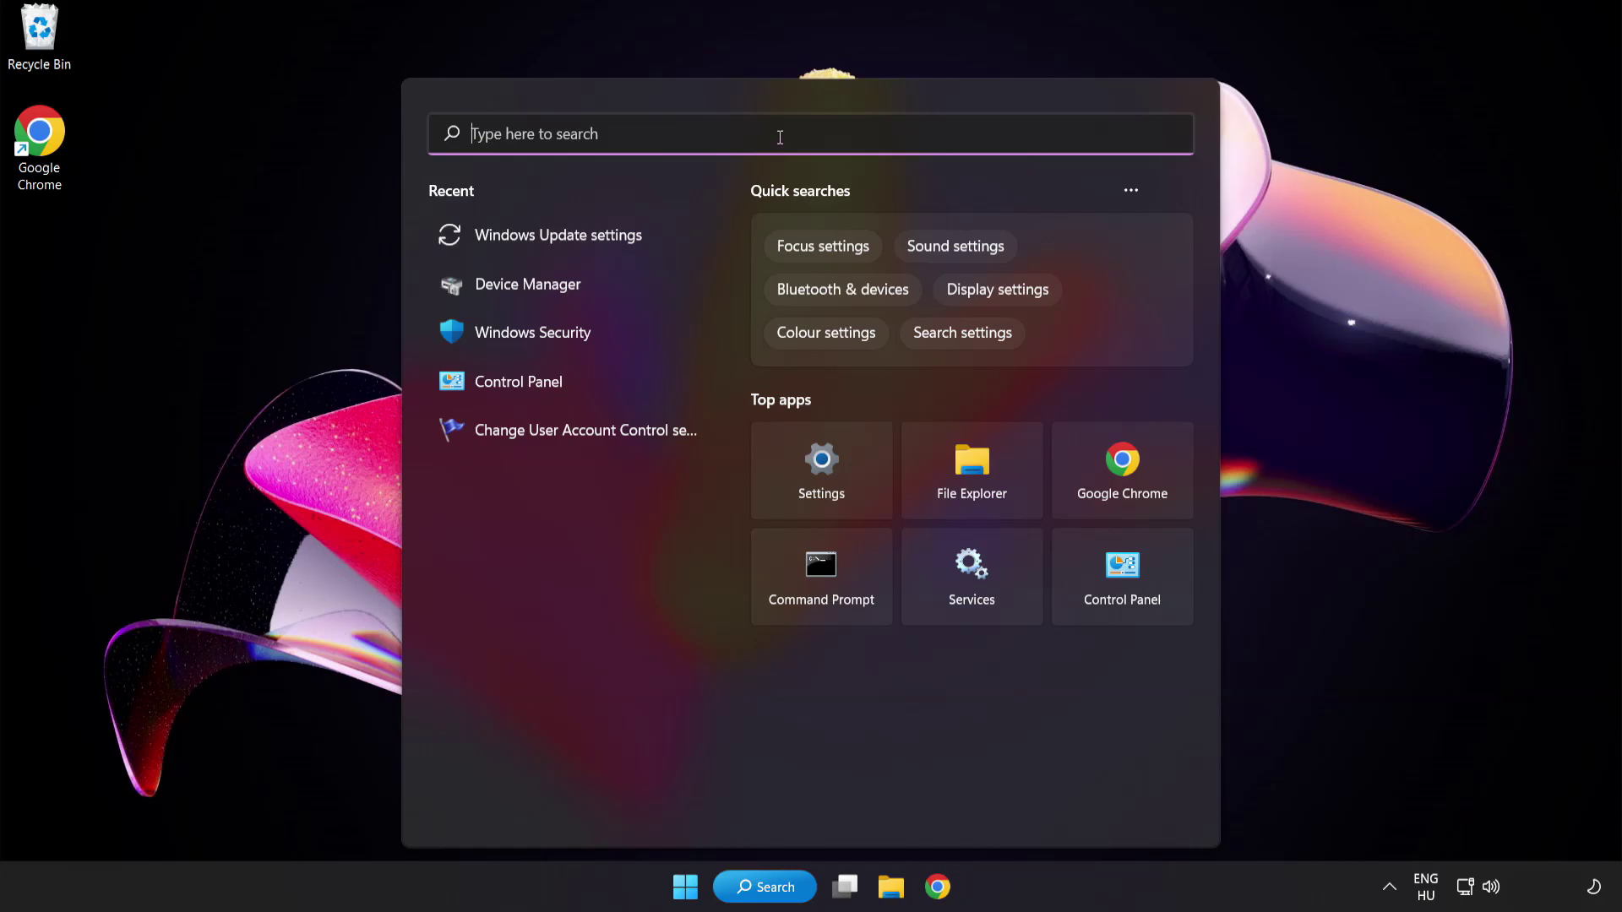
pyautogui.write('cmd')
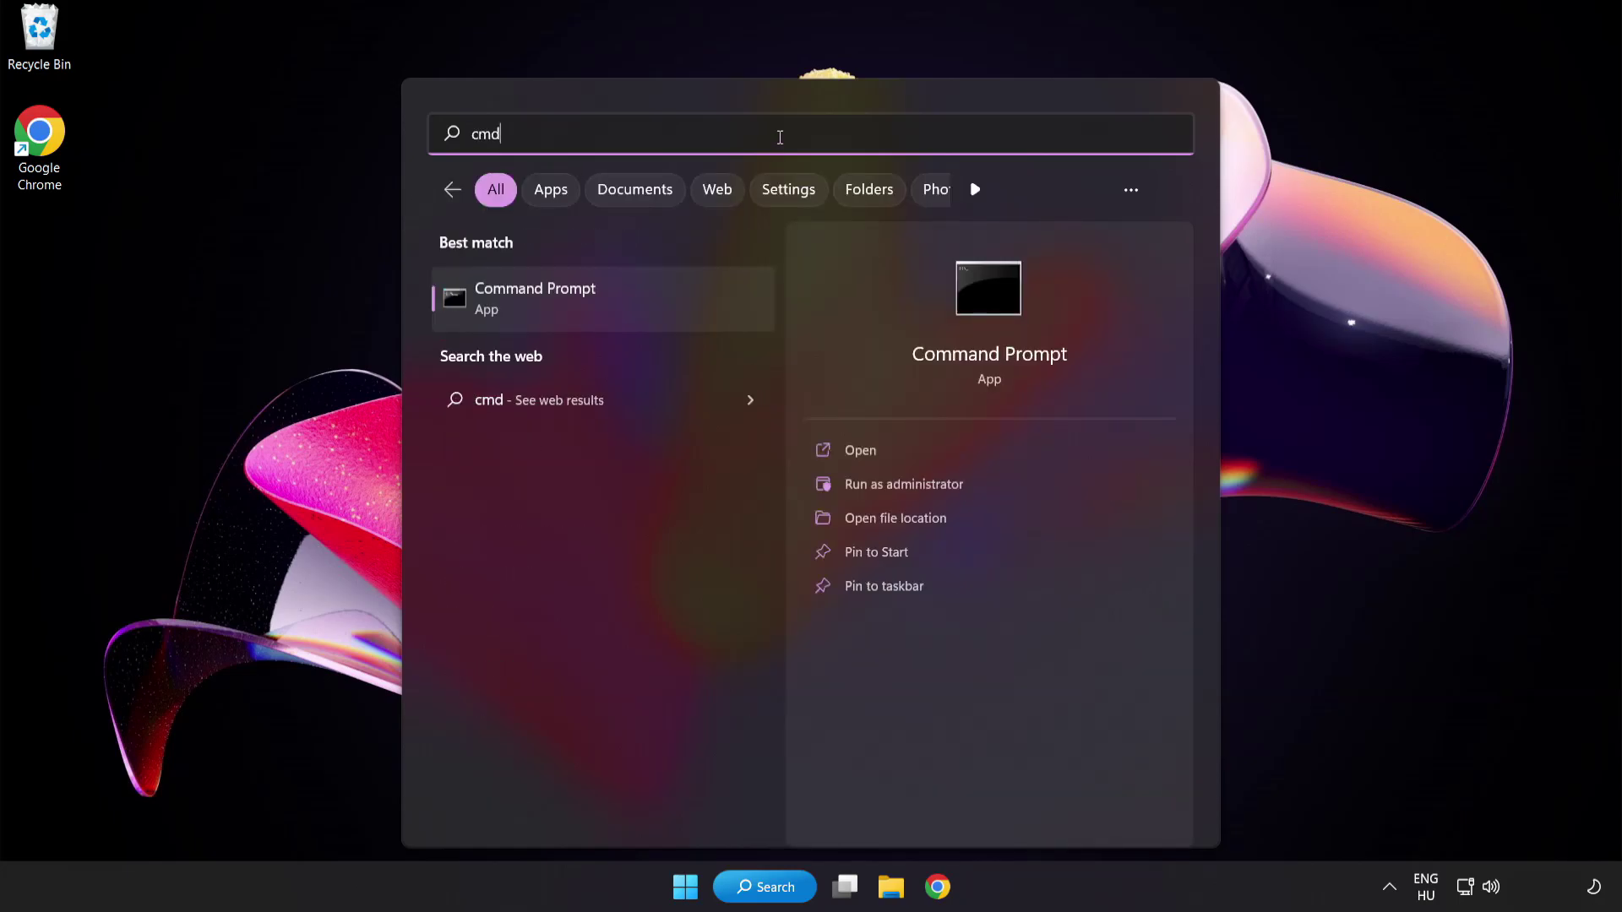
pyautogui.rightClick(608, 312)
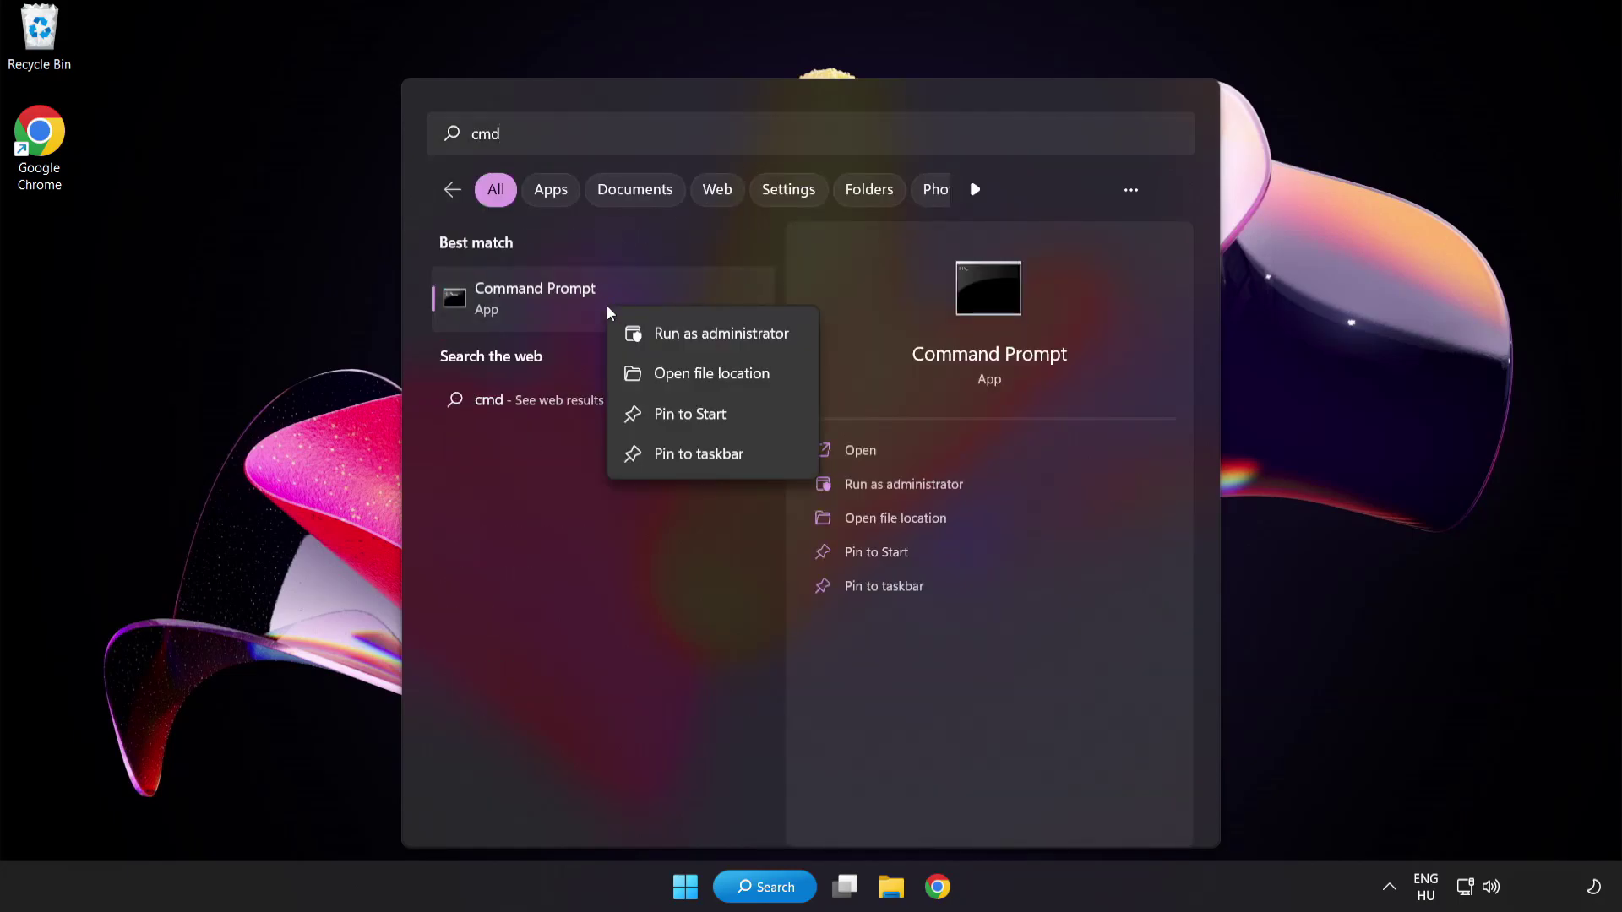
pyautogui.click(683, 337)
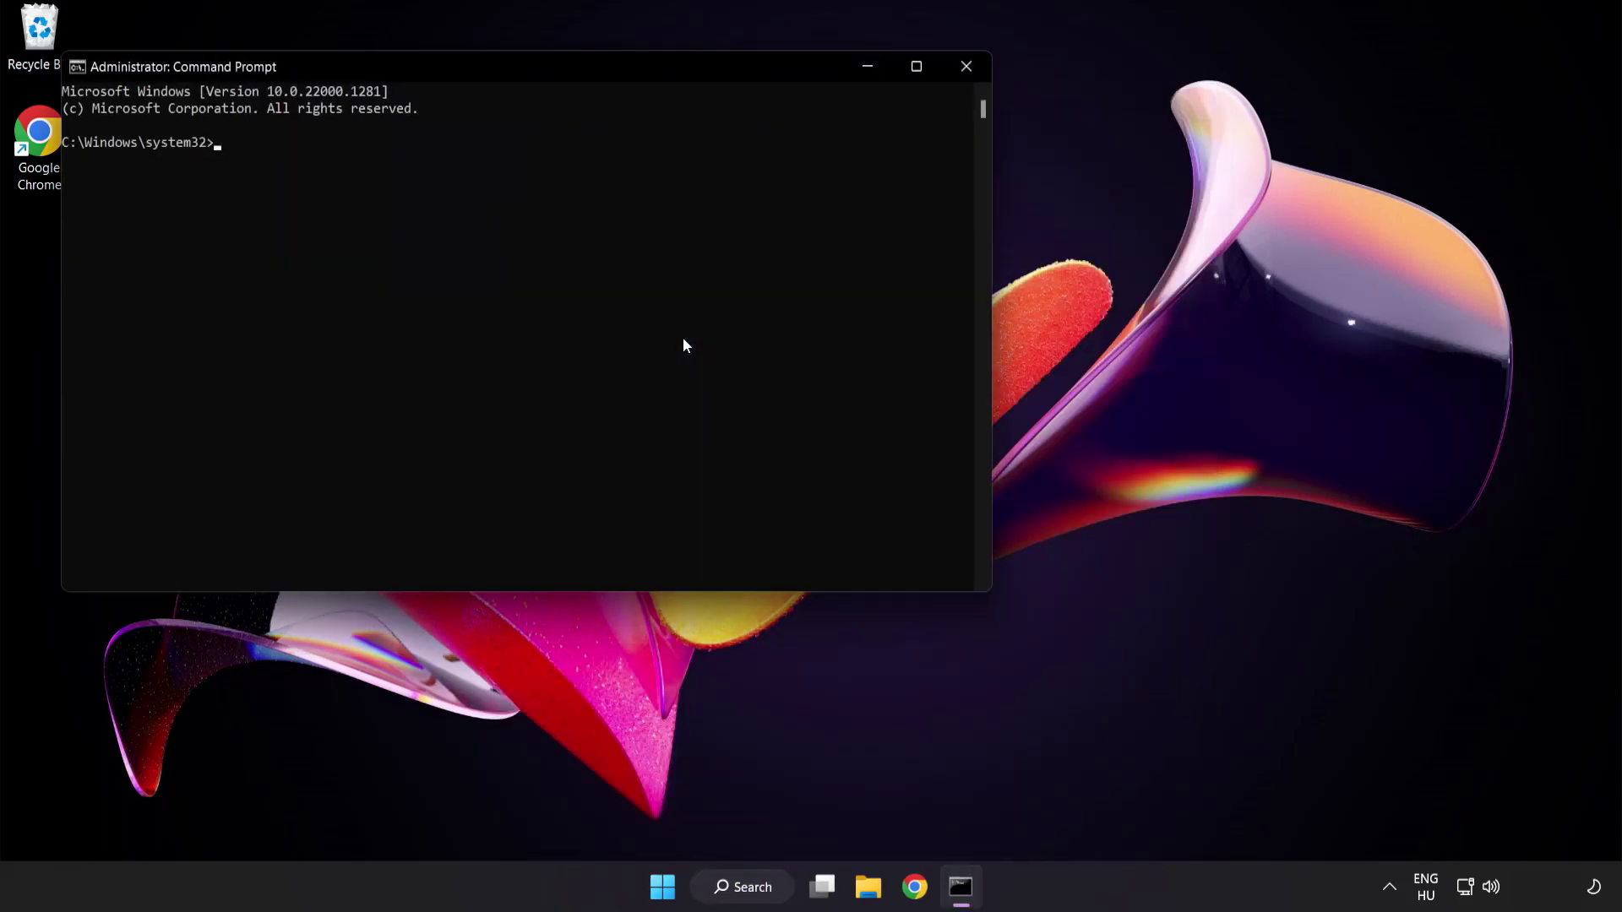
pyautogui.moveTo(461, 66); pyautogui.dragTo(706, 160)
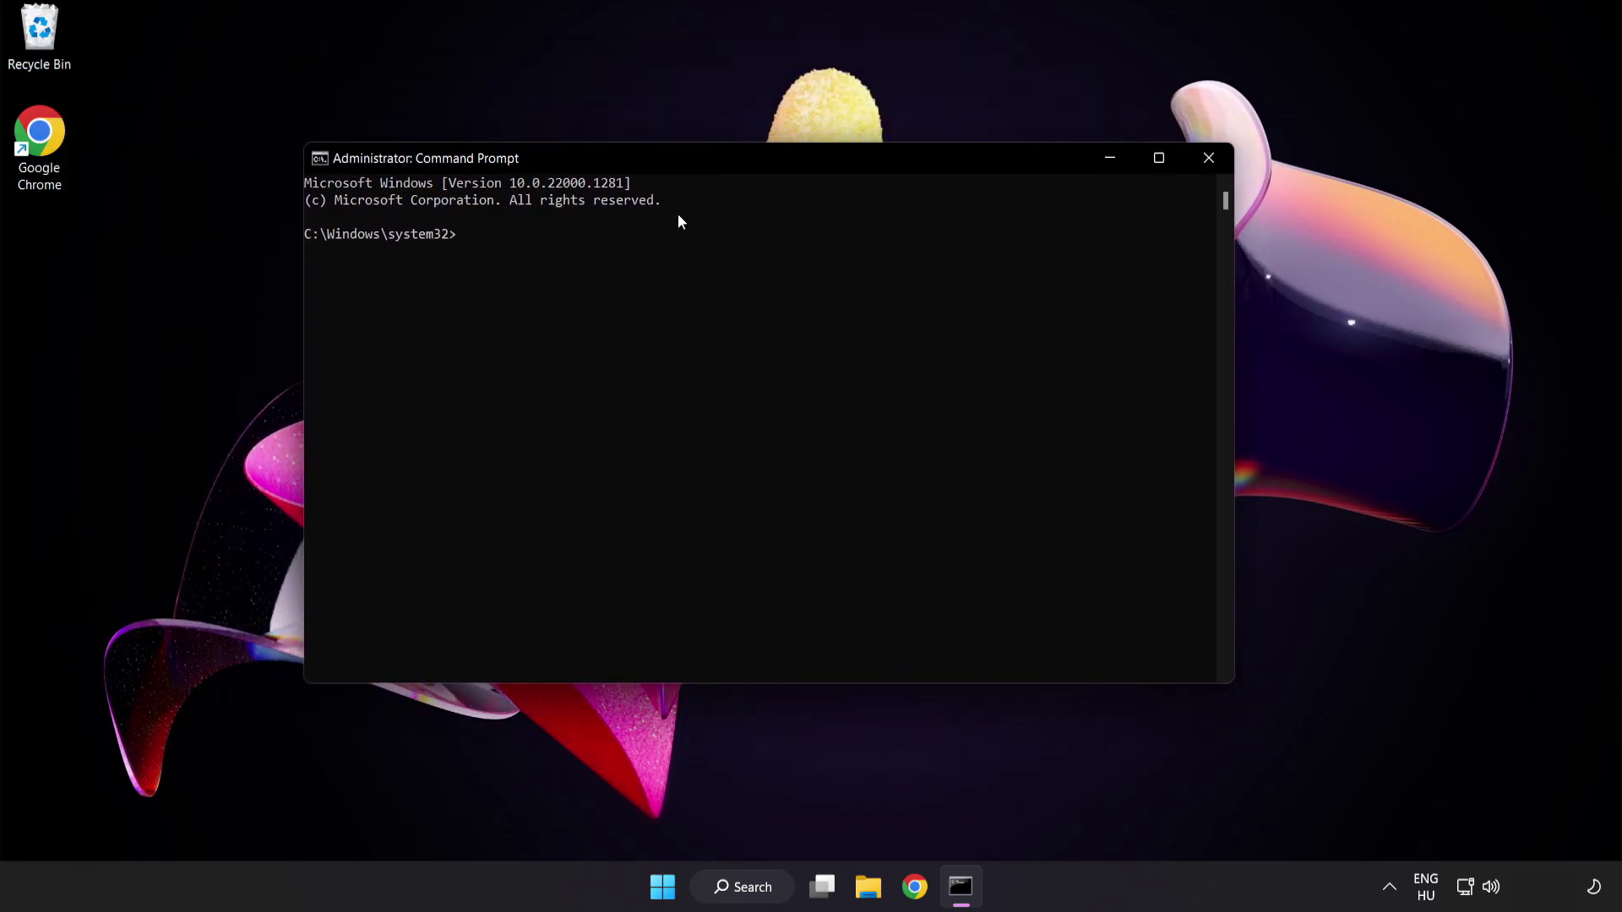
# Step: Run sfc /scannow to check the Windows system files for integrity problems
pyautogui.write('sfc')
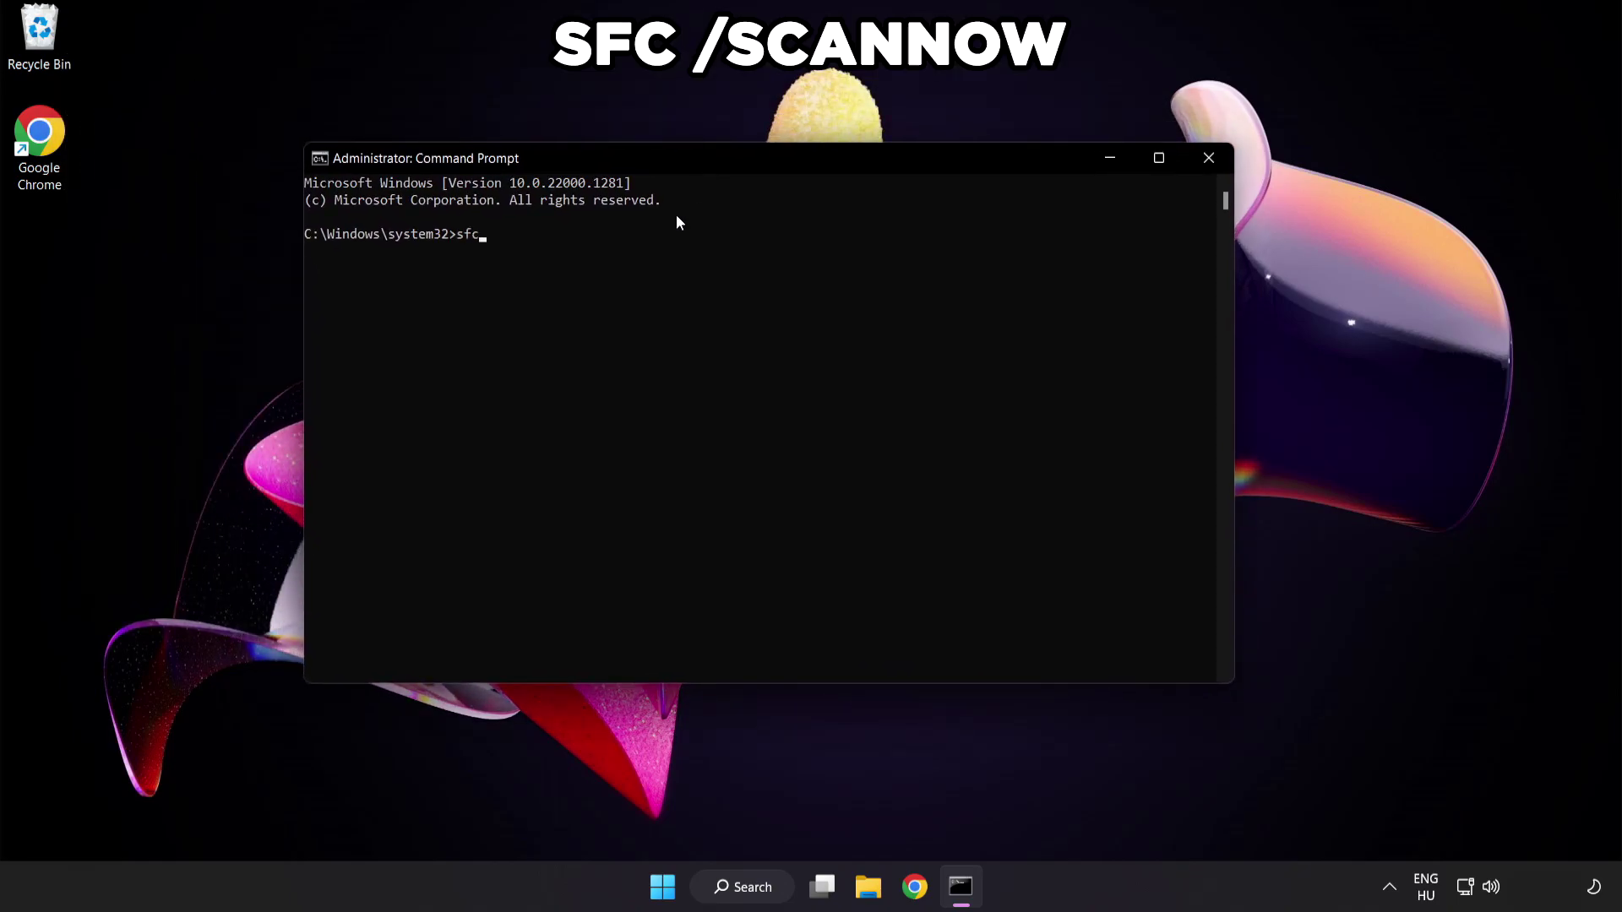
pyautogui.write(' /scannow')
pyautogui.press('Return')
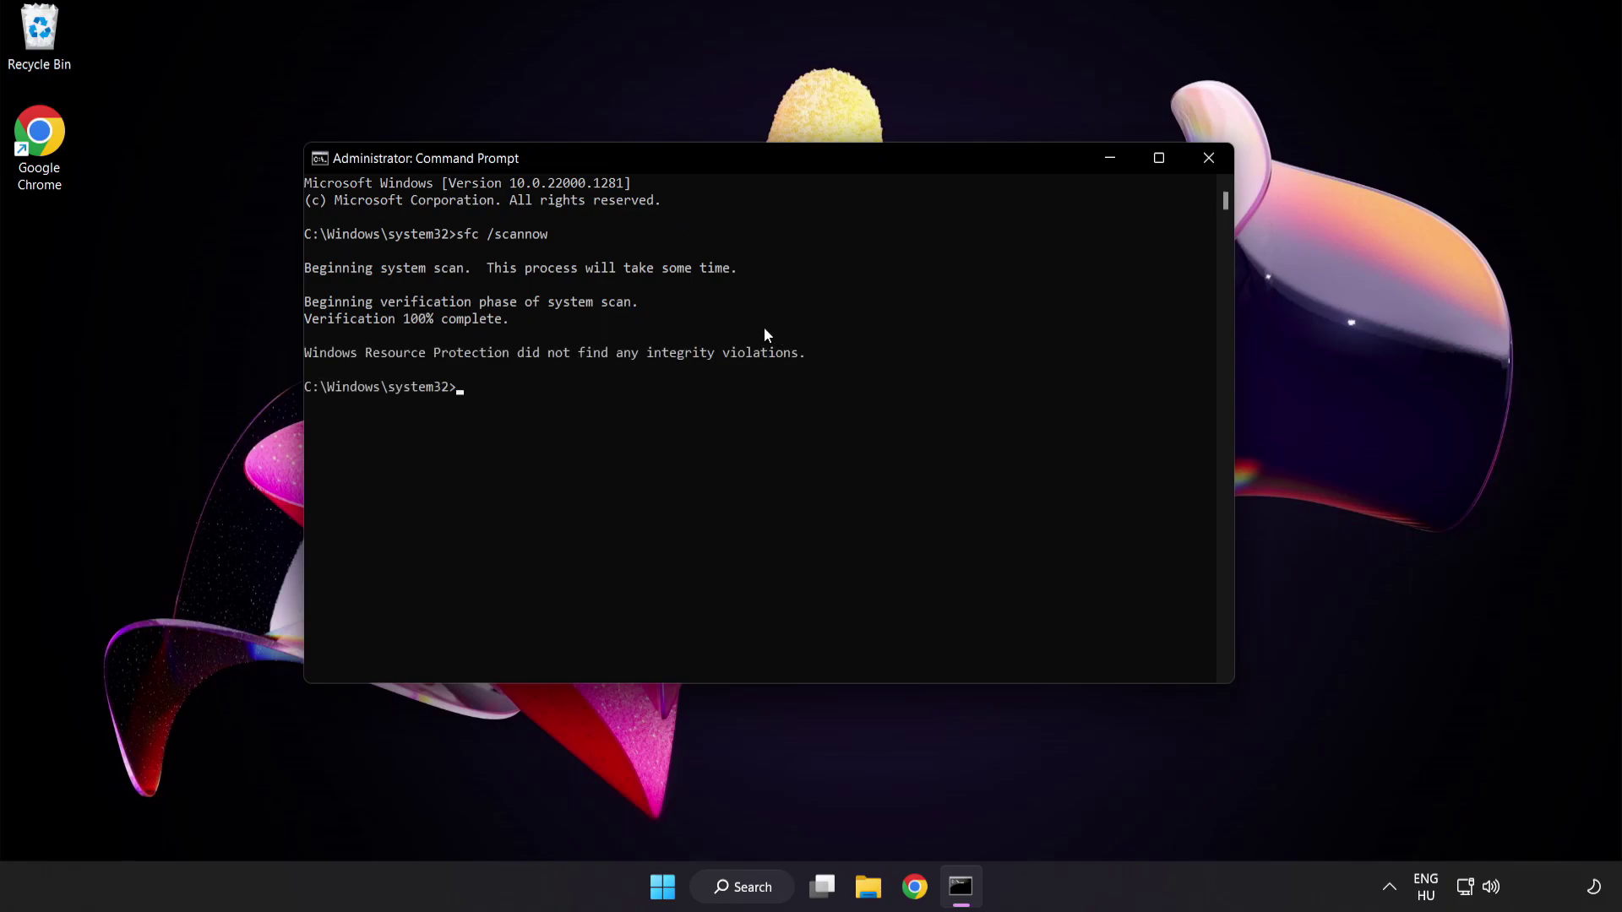
# Step: Close Command Prompt and bring up the computer's power options
pyautogui.click(1207, 162)
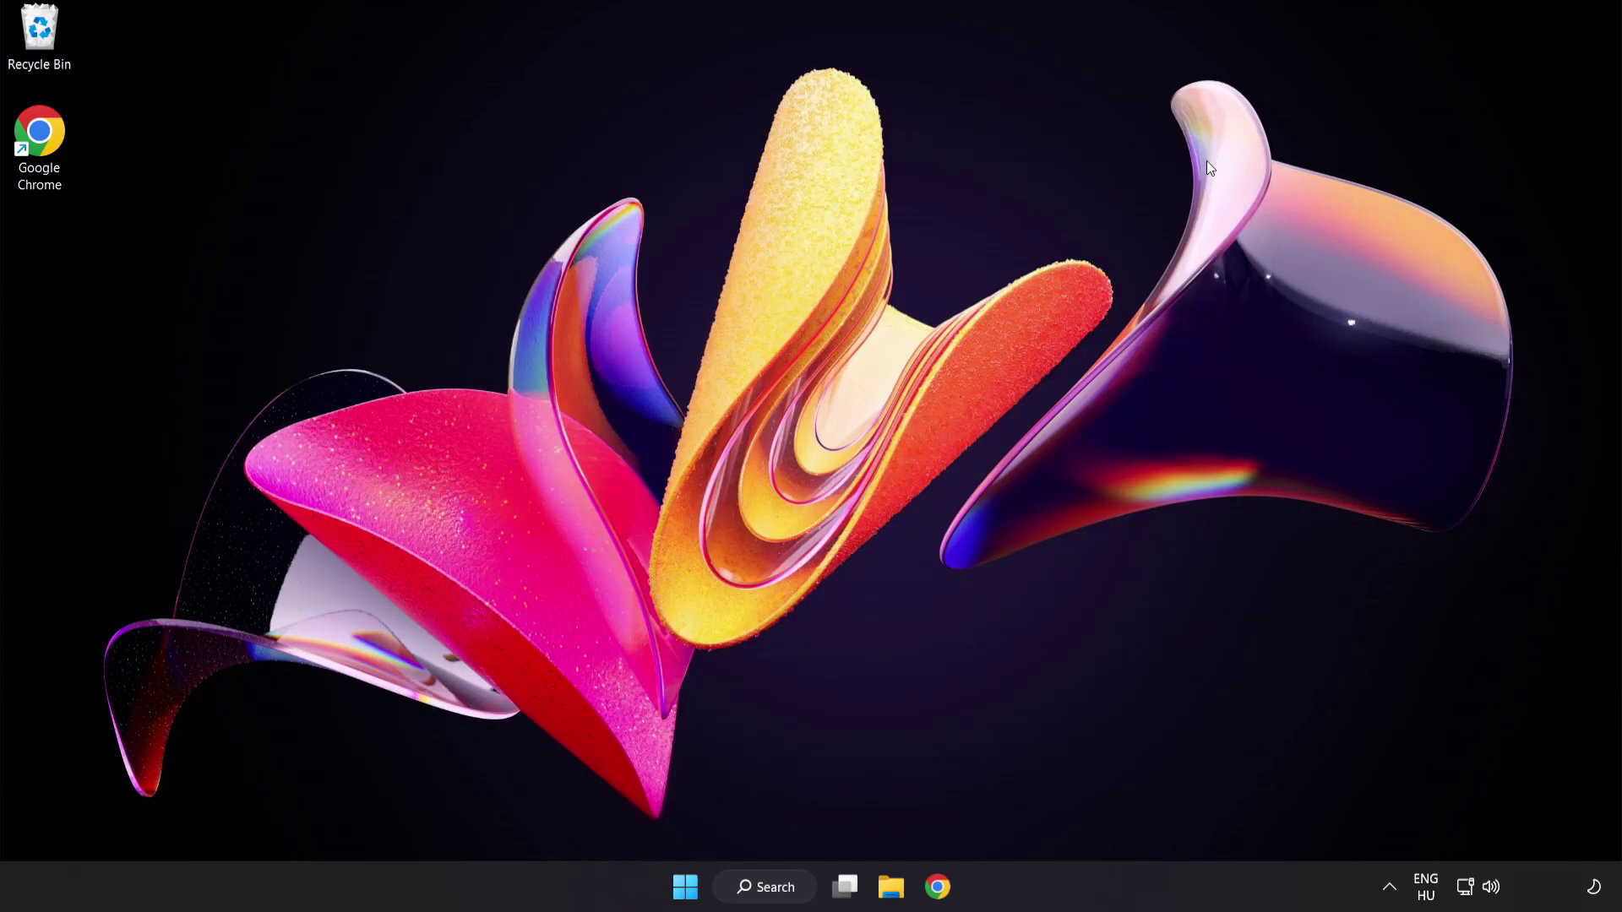
pyautogui.click(686, 887)
pyautogui.click(1075, 813)
# Step: Search Windows for security and open the Windows Security app
pyautogui.click(778, 889)
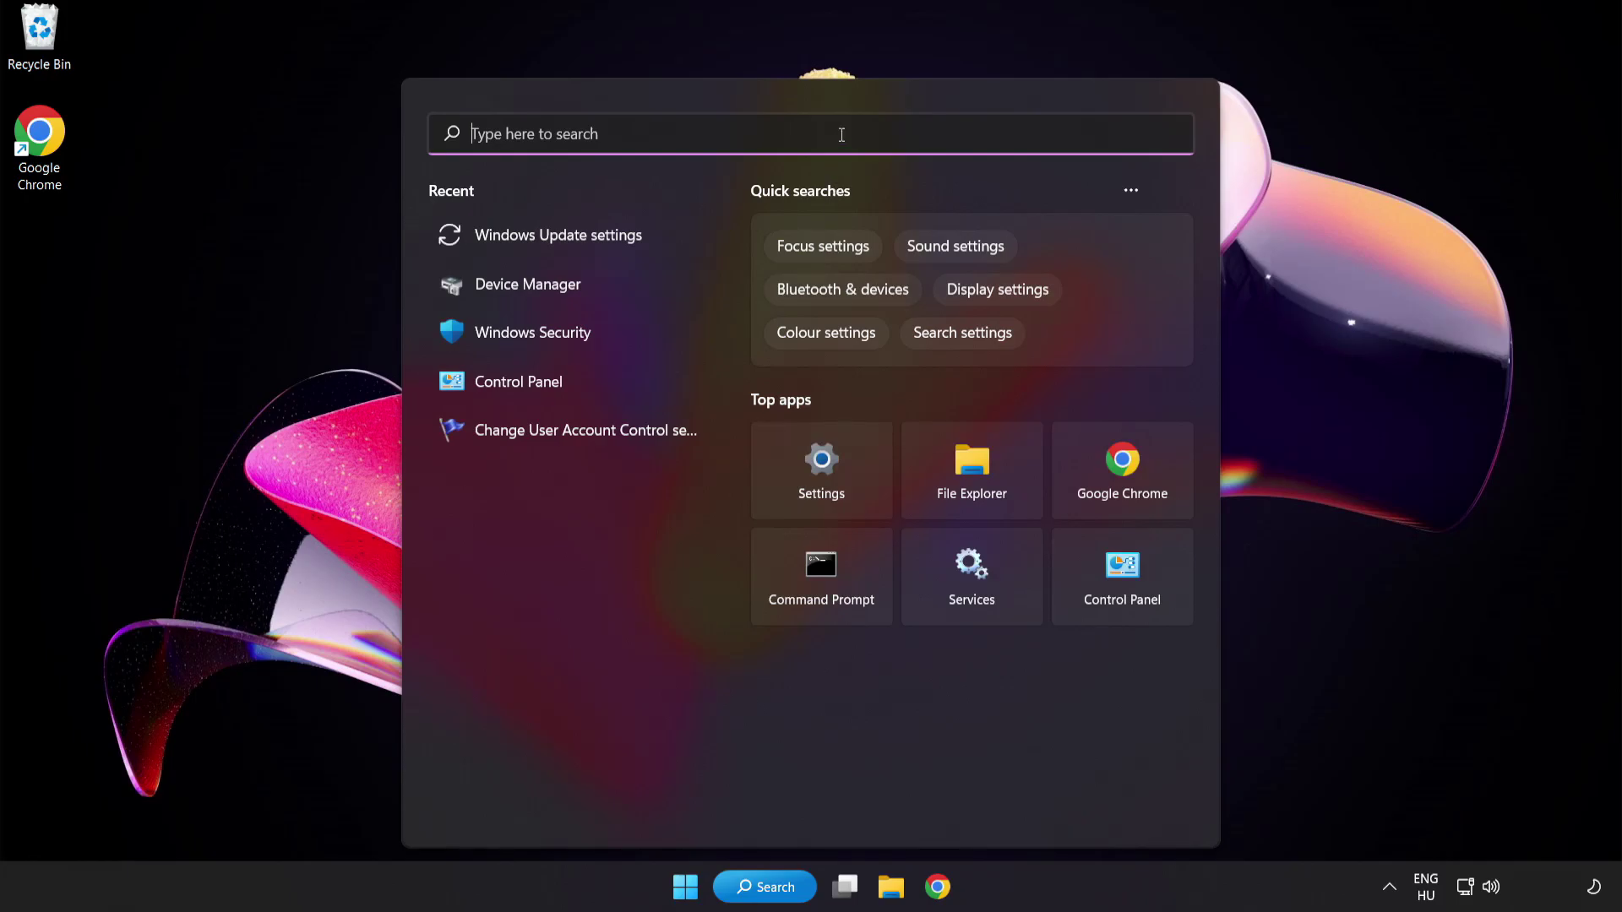
pyautogui.write('securit')
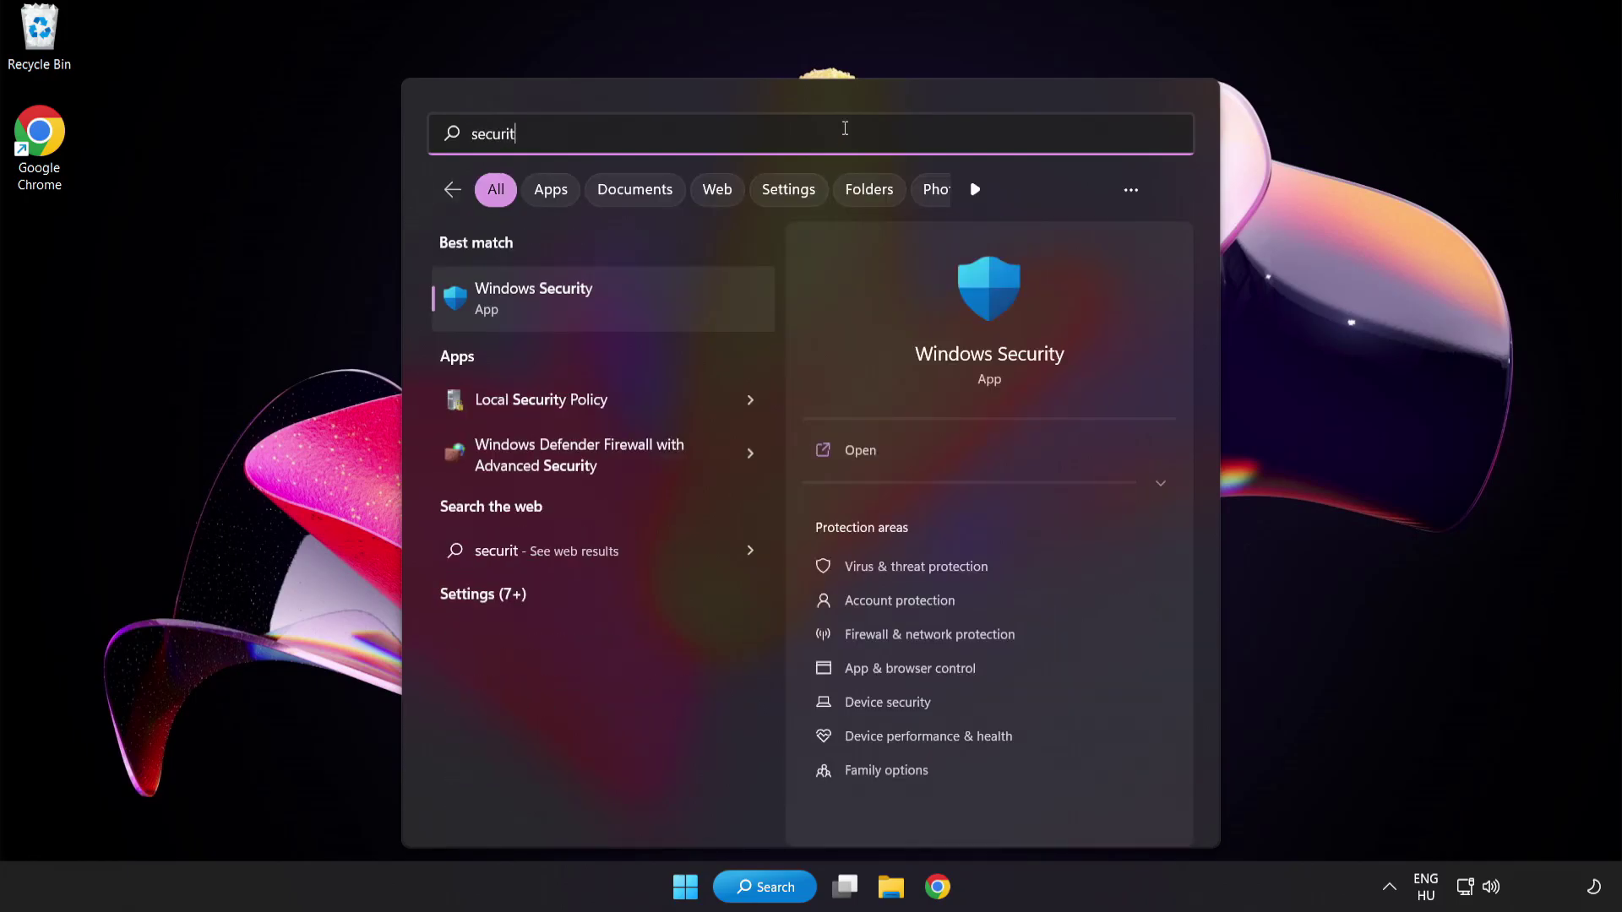
pyautogui.write('y')
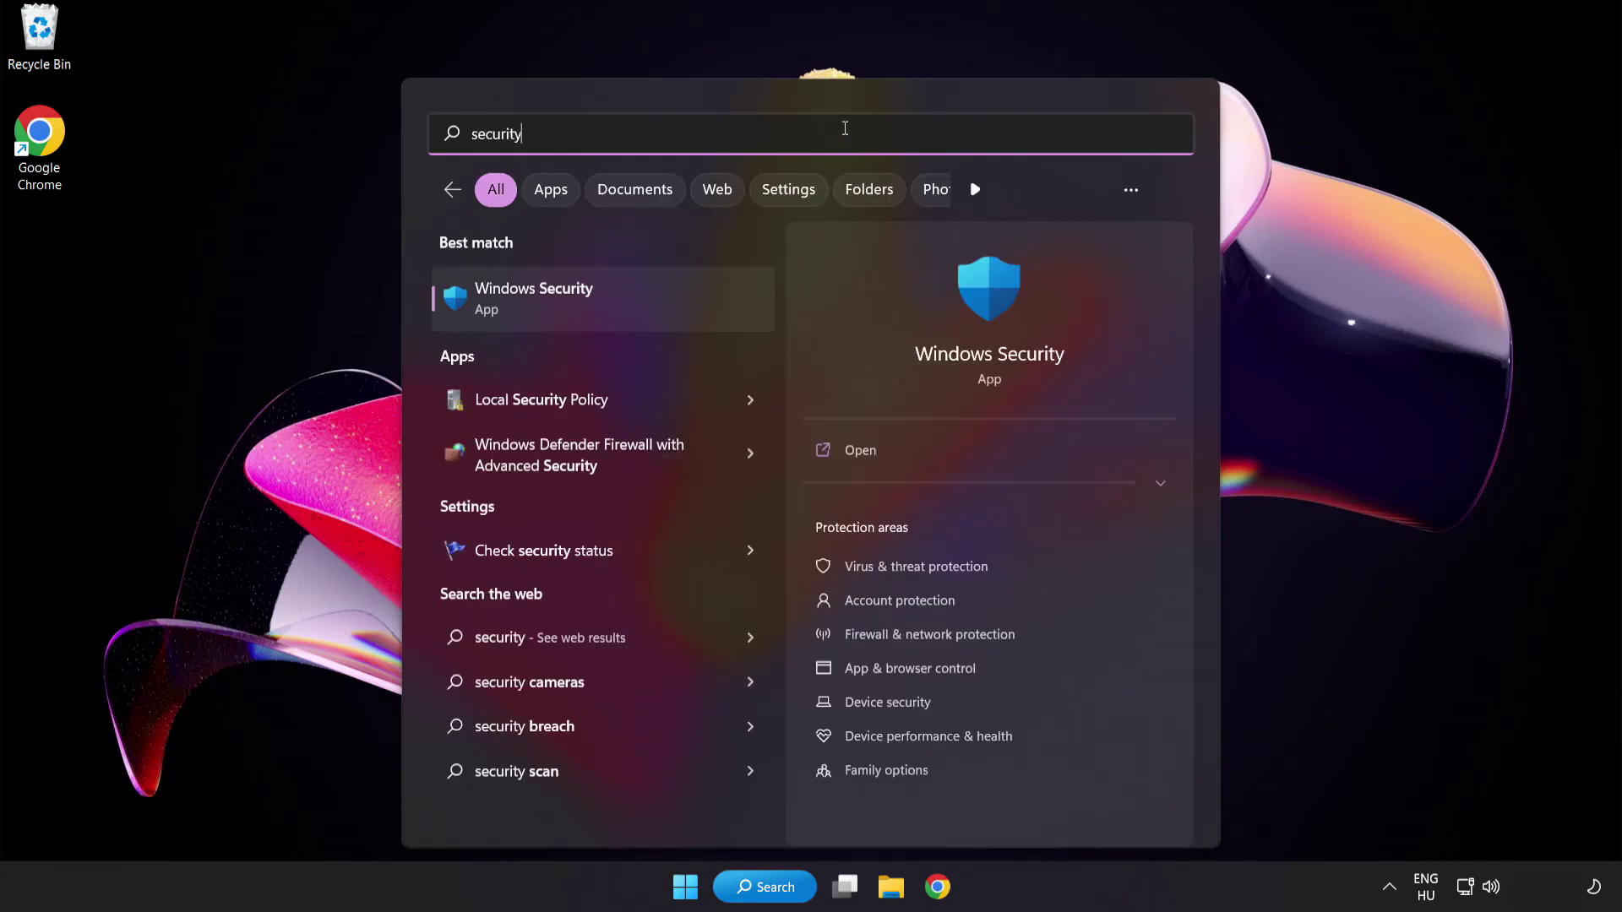
pyautogui.click(612, 299)
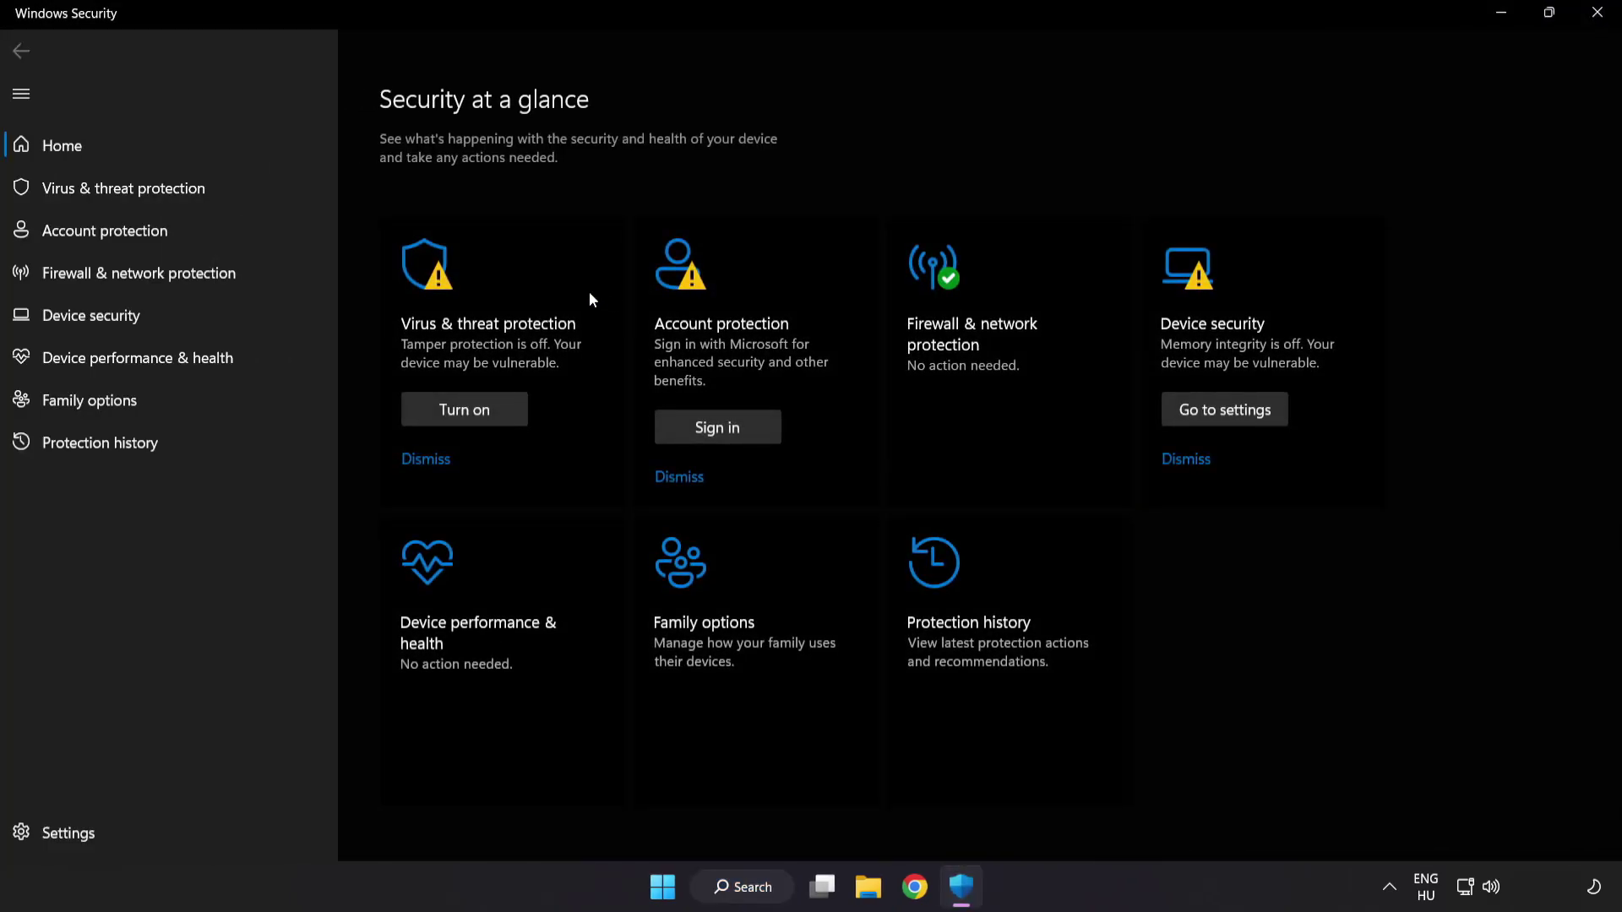
# Step: Open the Microsoft Defender Antivirus exclusions list from the virus and threat protection settings
pyautogui.click(246, 189)
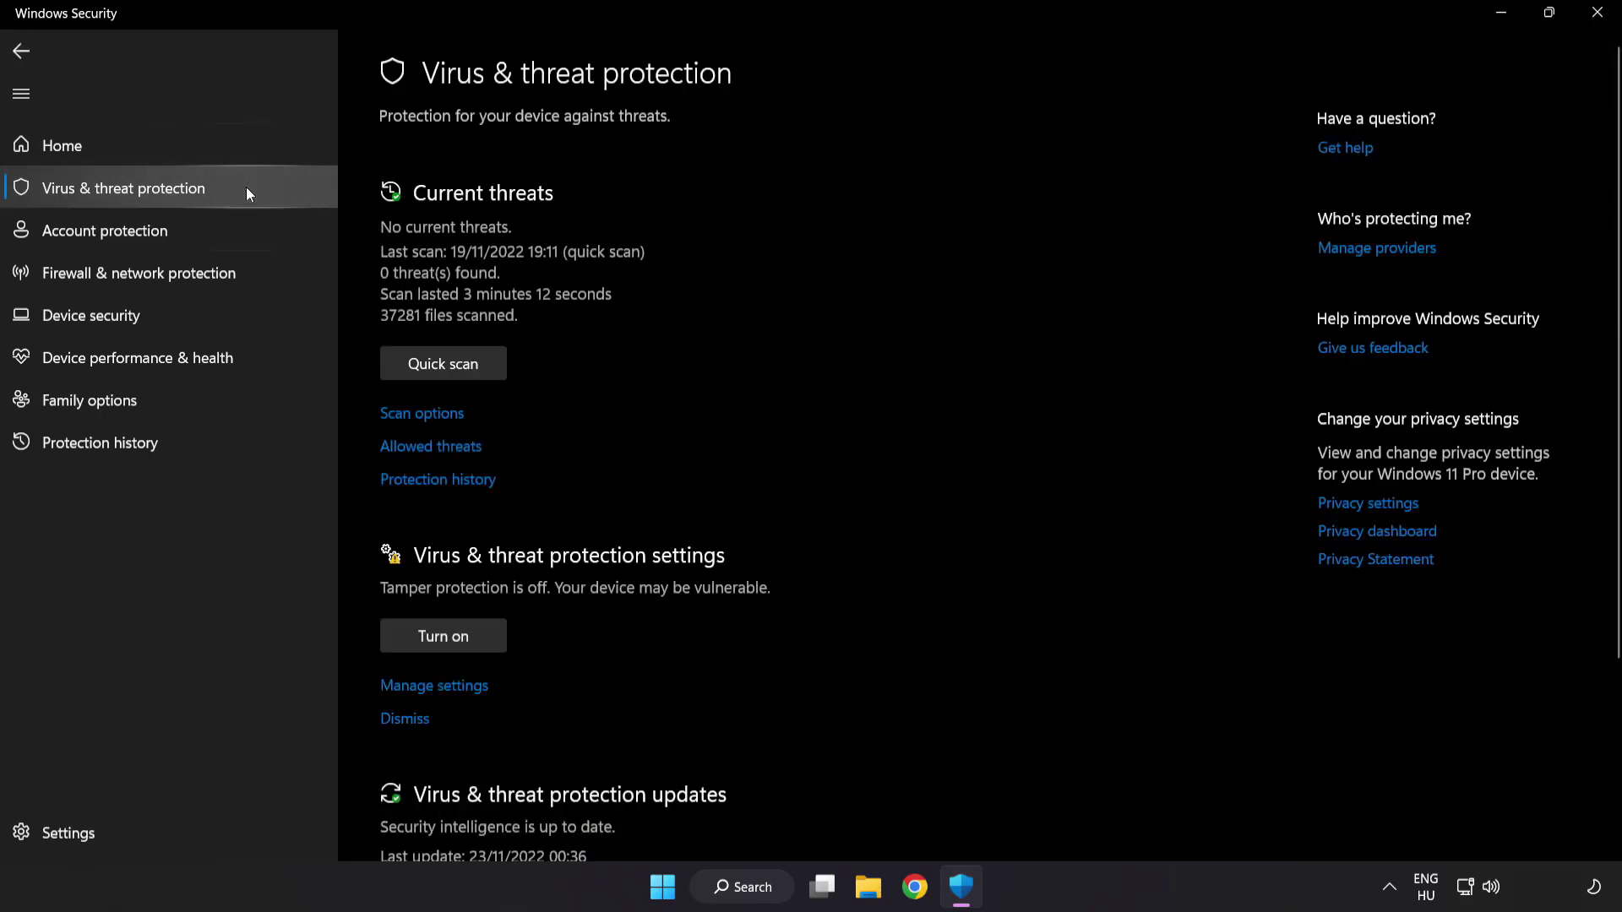
pyautogui.scroll(-3, 1026, 246)
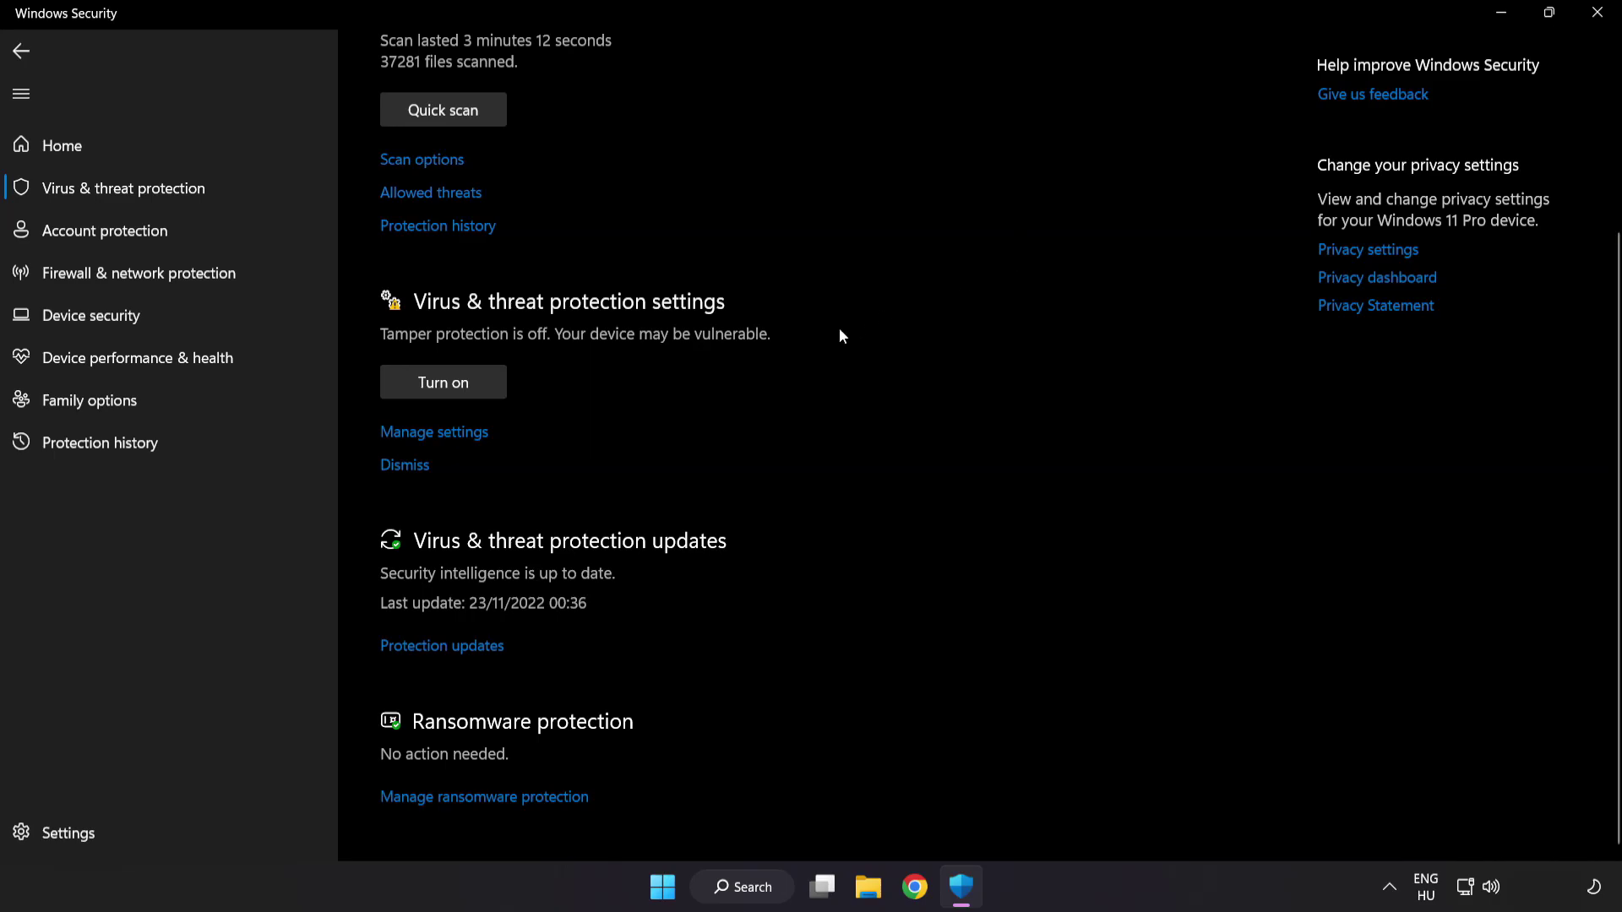
pyautogui.click(445, 433)
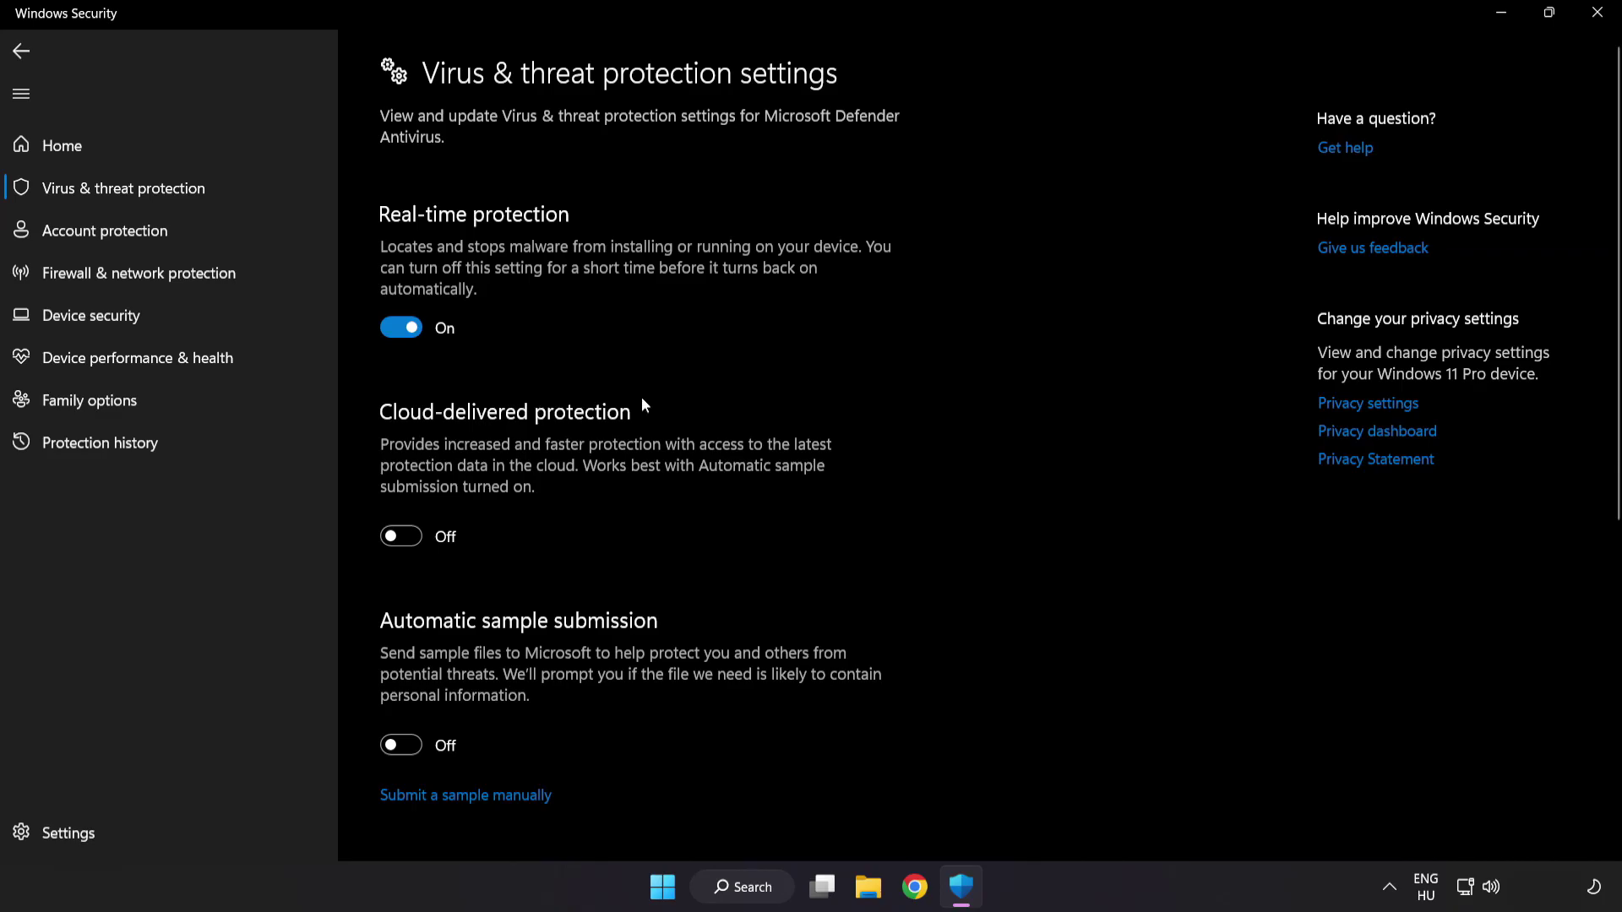
pyautogui.scroll(-6, 945, 446)
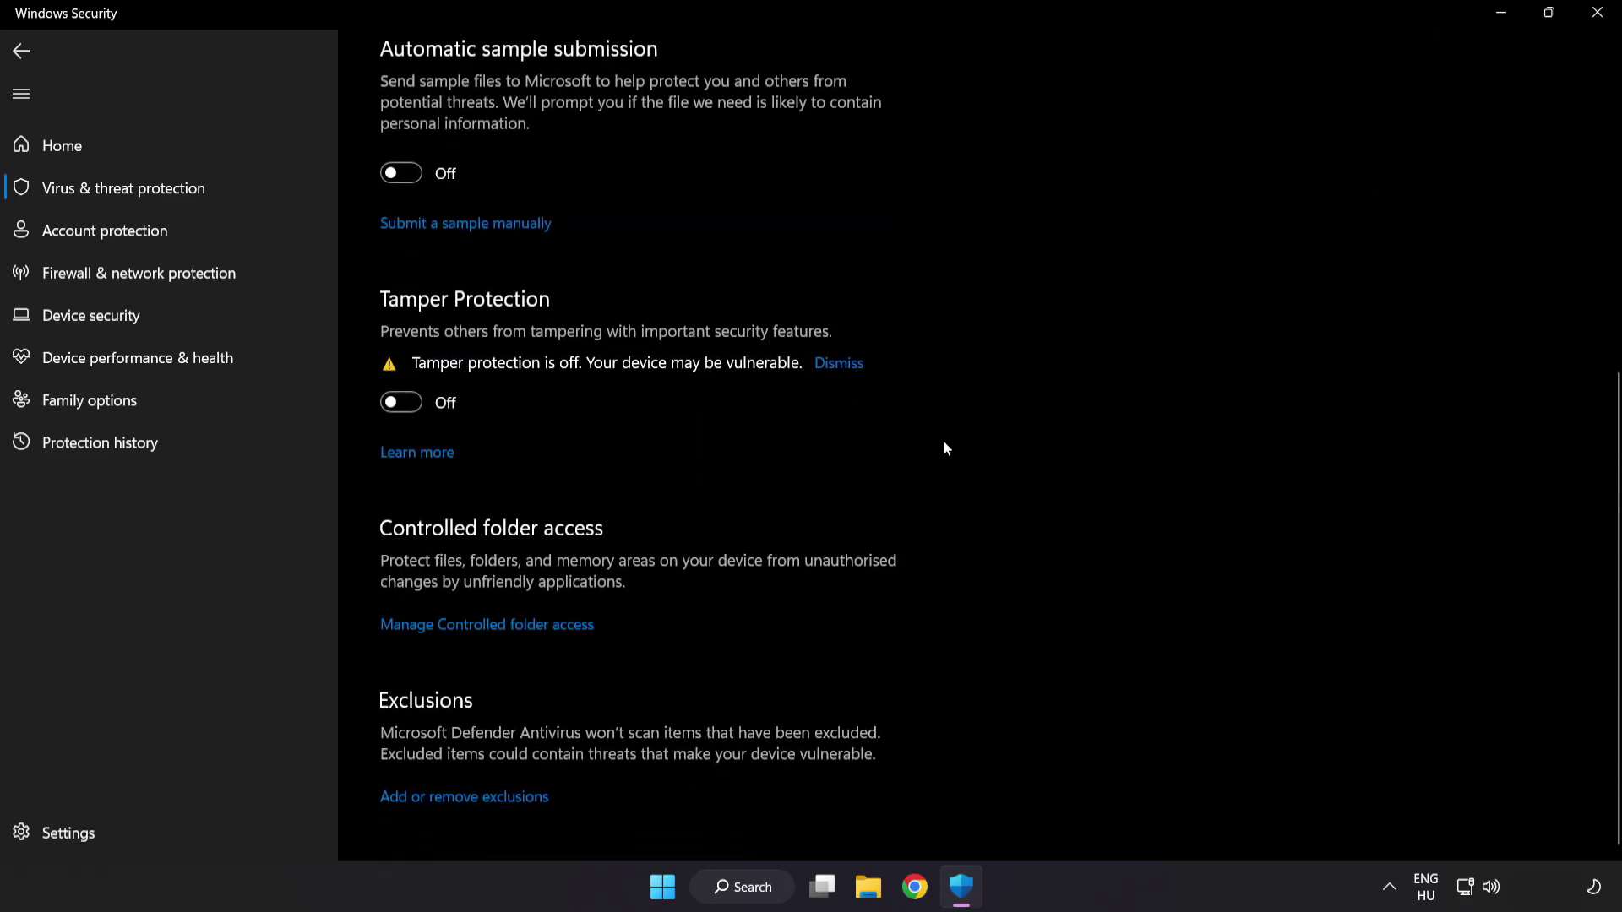
pyautogui.click(469, 800)
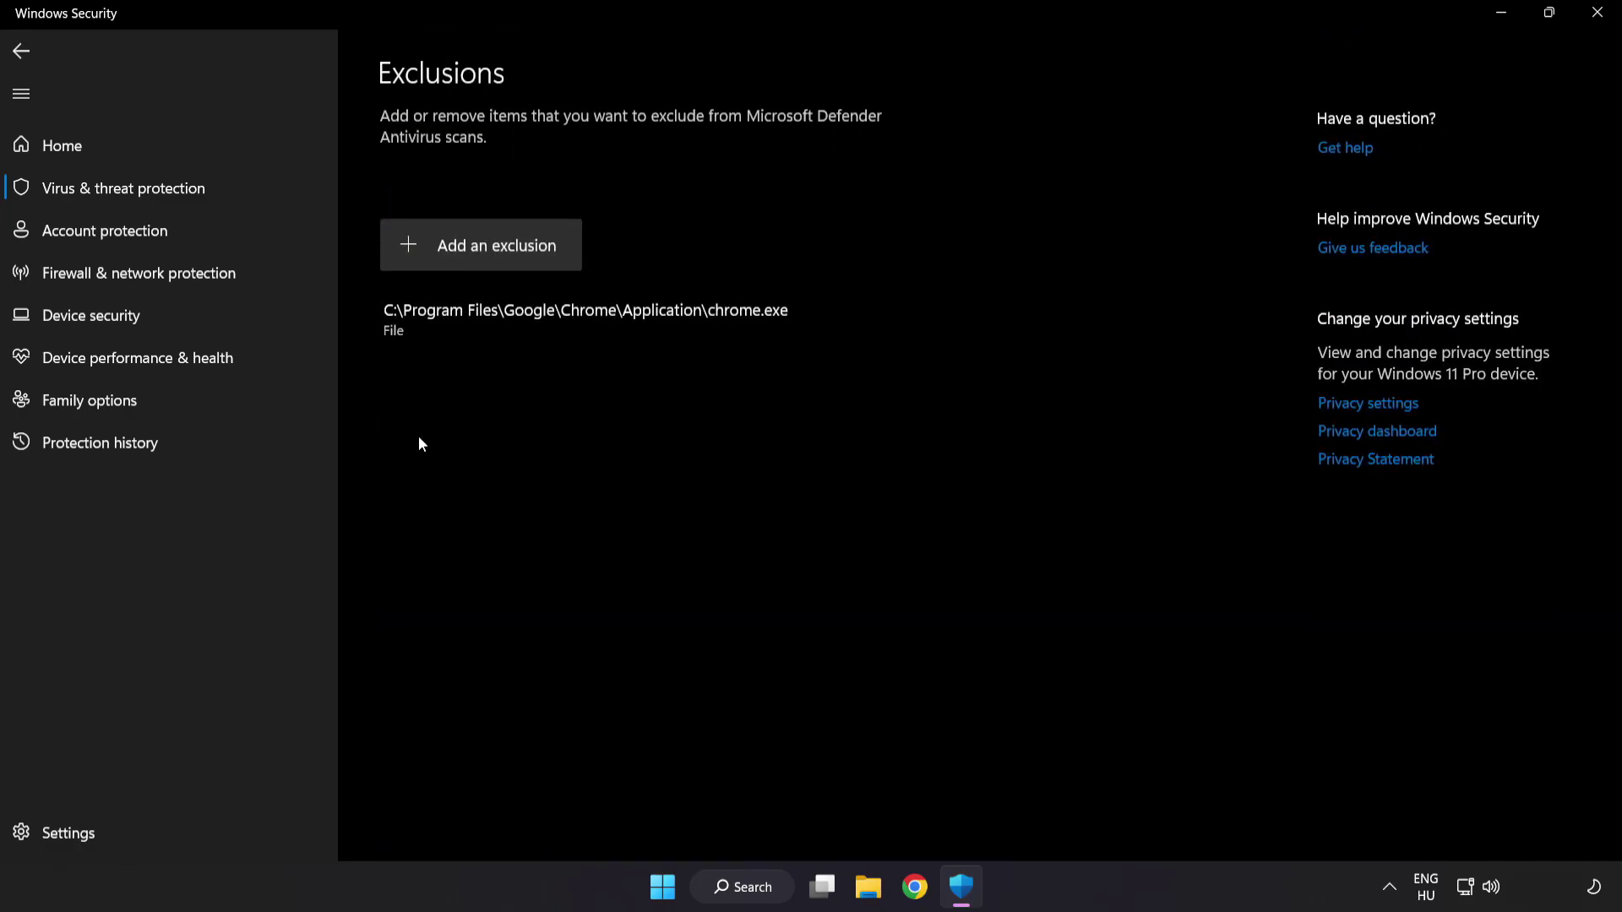
# Step: Add a file exclusion, choosing the NOT WORKING APP shortcut from the NOT WORKING APP folder in Program Files (x86) on Local Disk (C:)
pyautogui.click(485, 263)
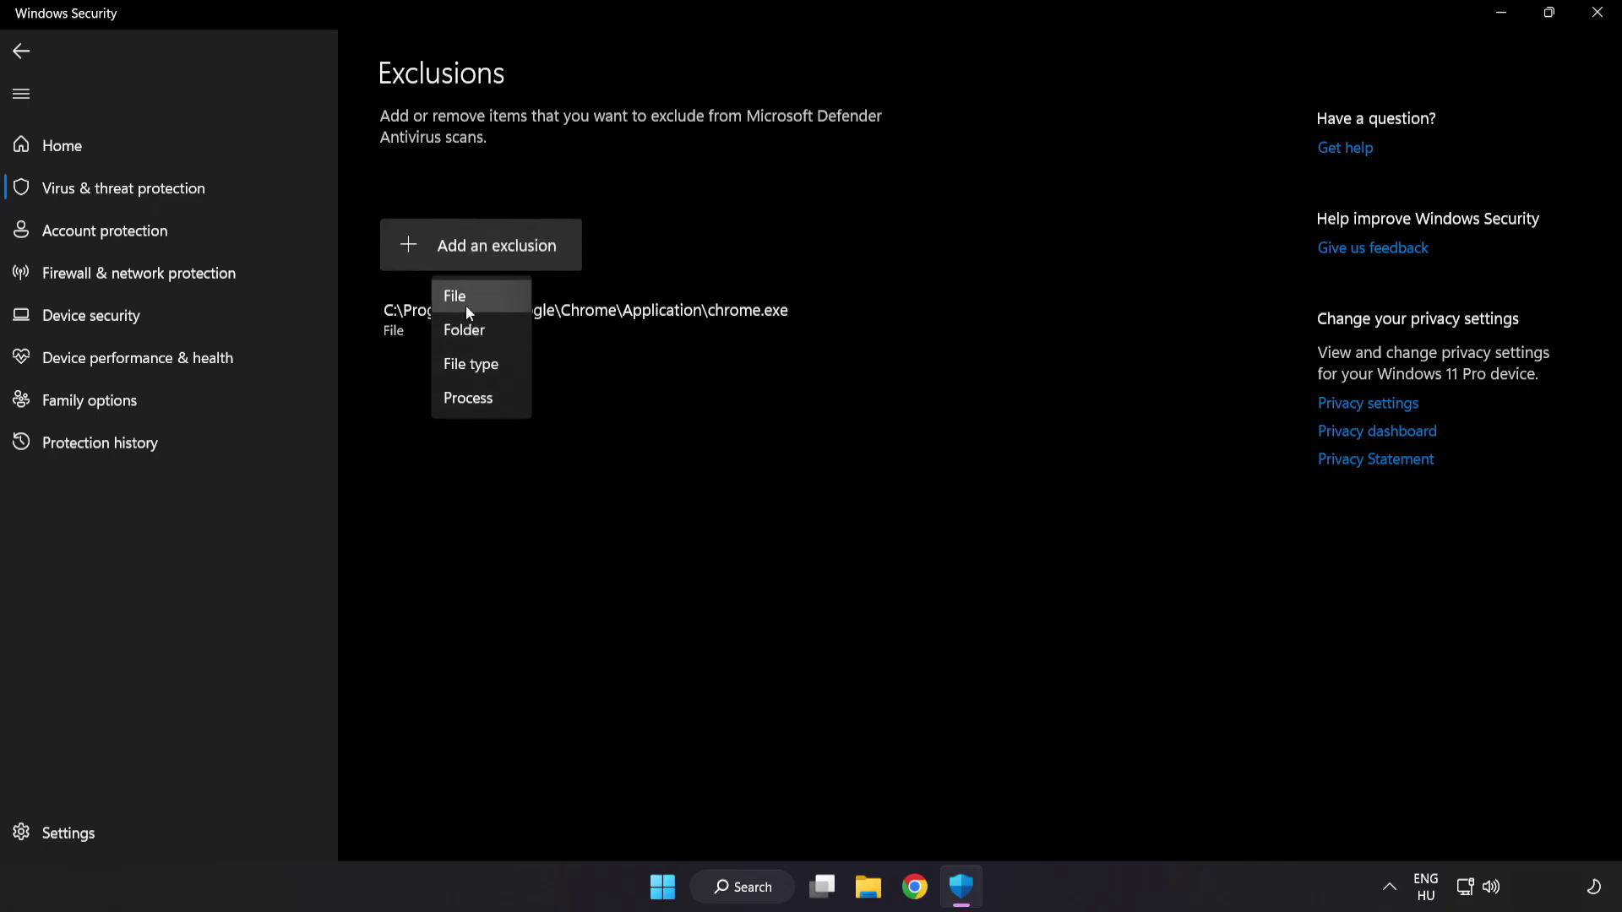
pyautogui.click(472, 298)
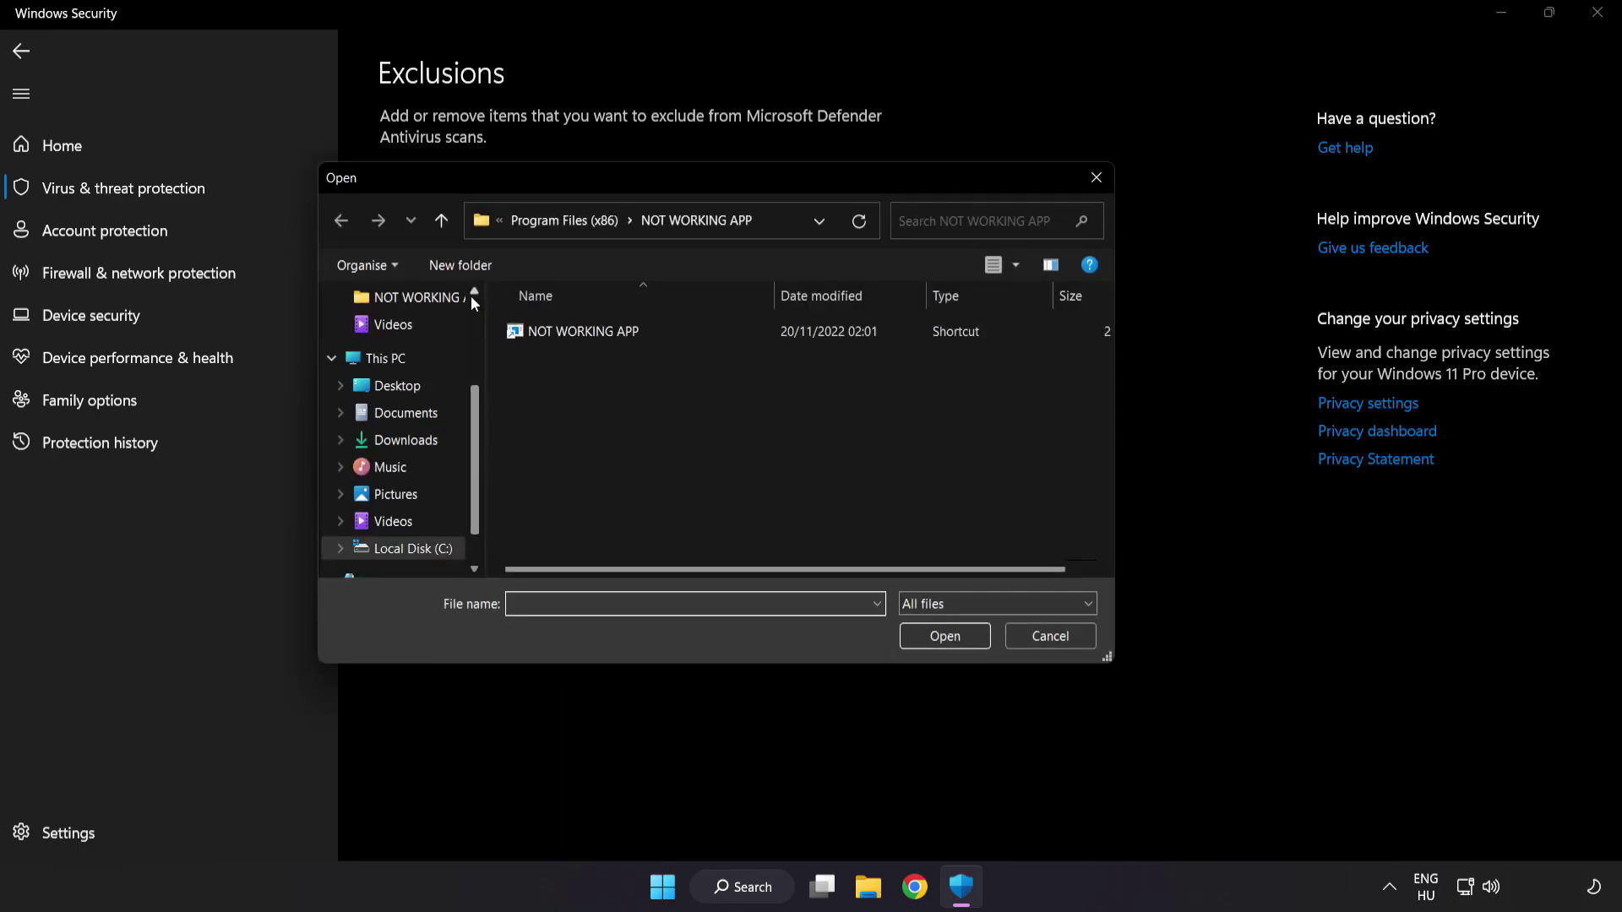
pyautogui.click(519, 226)
pyautogui.click(524, 222)
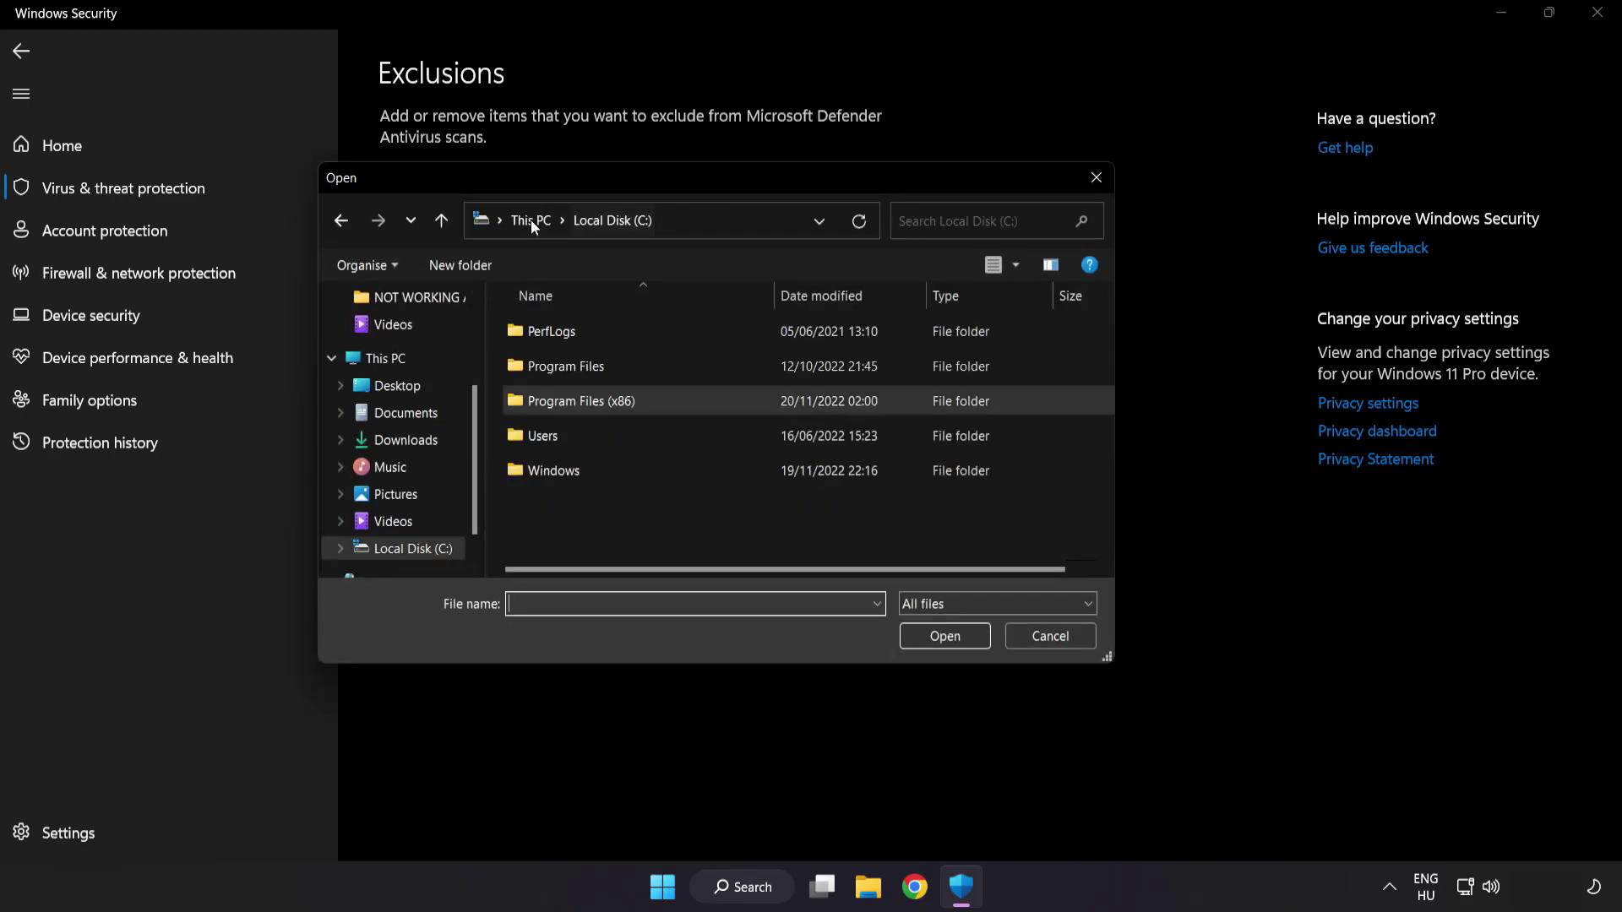
pyautogui.click(535, 220)
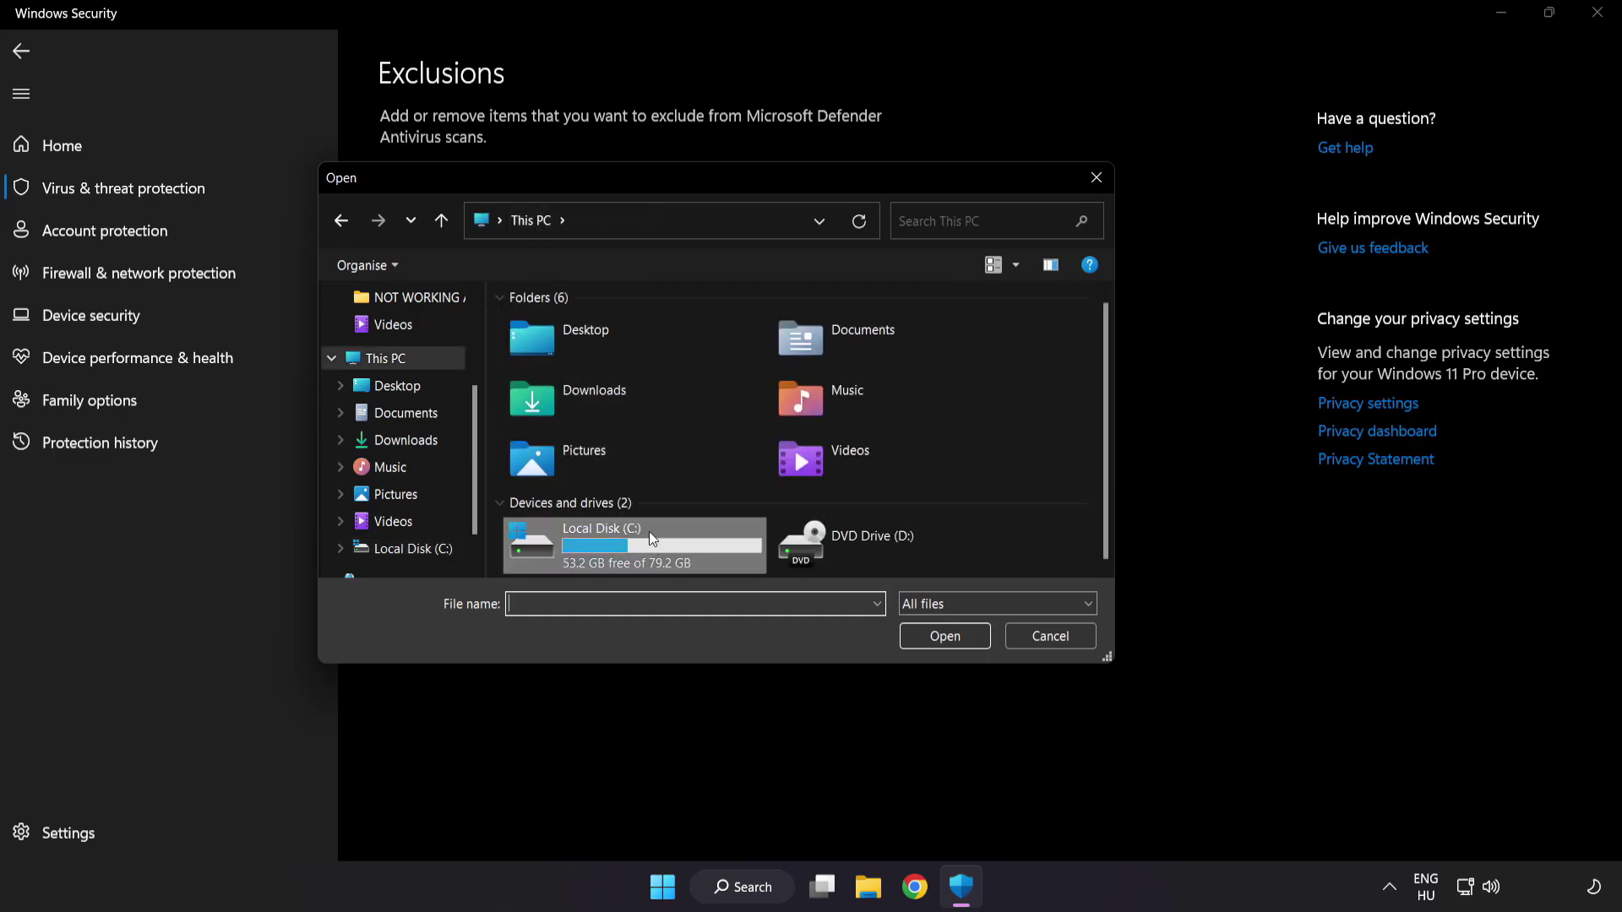
pyautogui.doubleClick(606, 553)
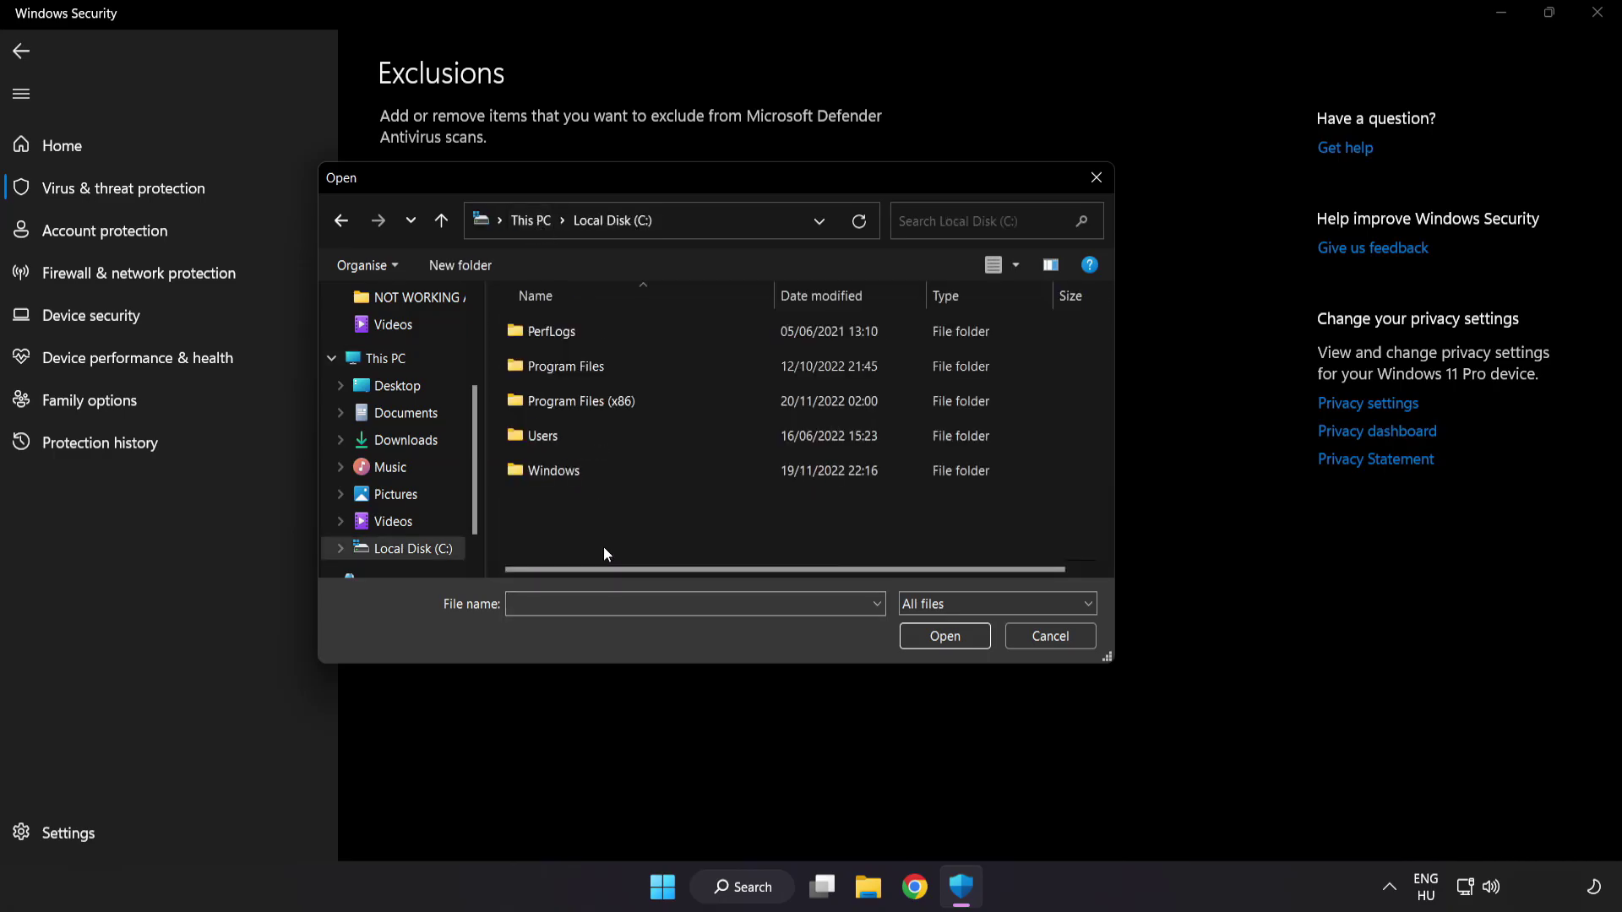
pyautogui.doubleClick(622, 395)
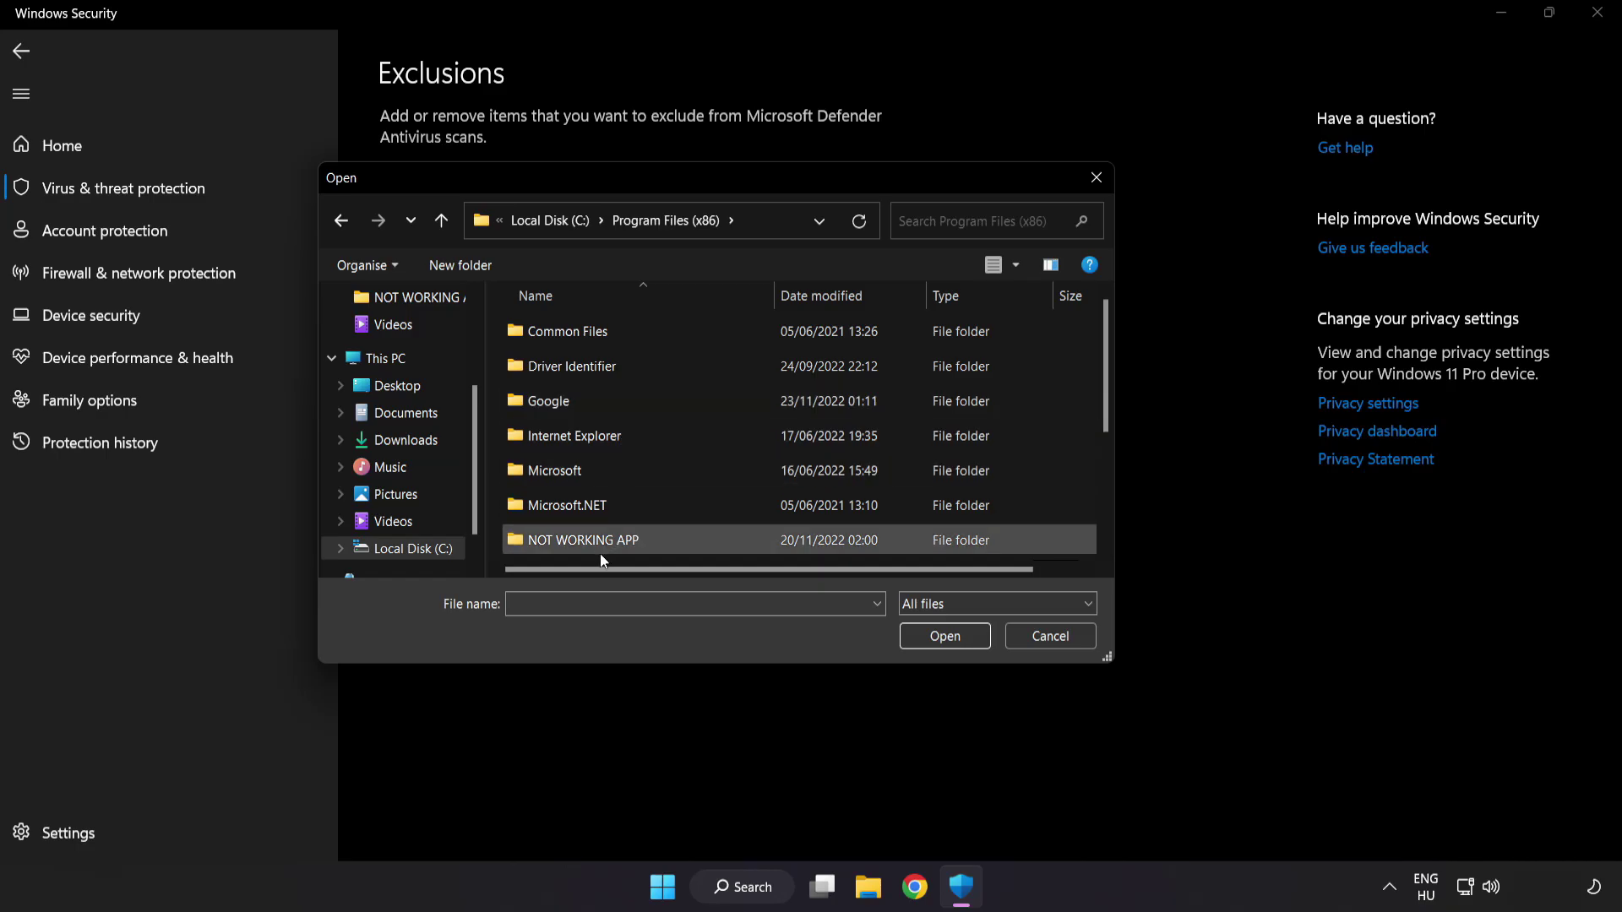
pyautogui.scroll(-1, 600, 528)
pyautogui.click(633, 440)
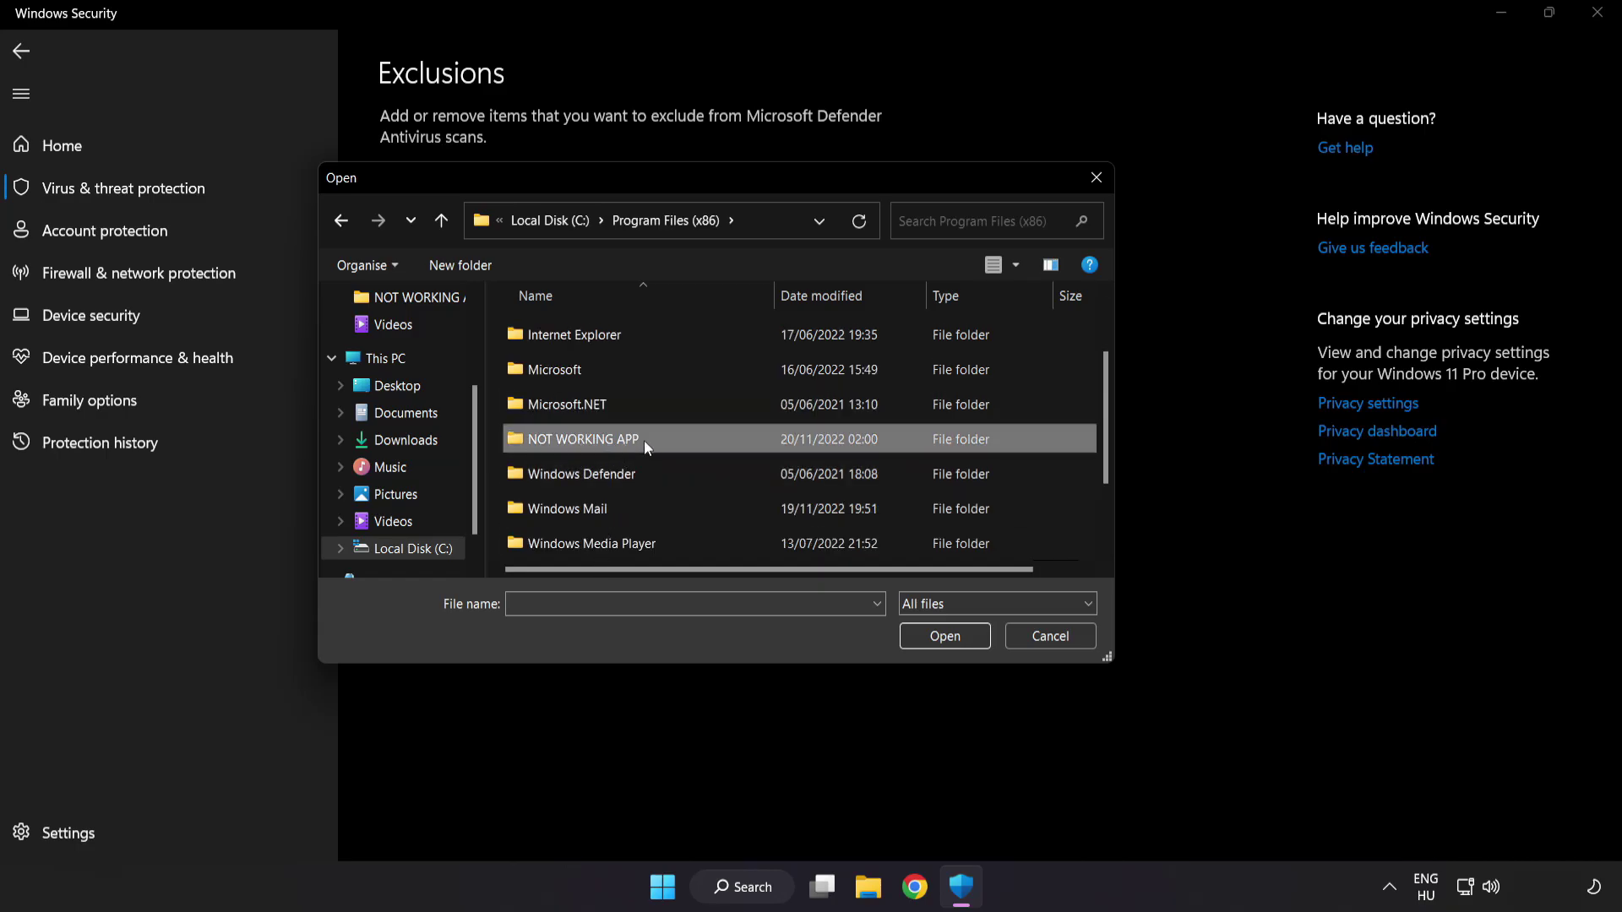
pyautogui.doubleClick(644, 440)
pyautogui.click(592, 337)
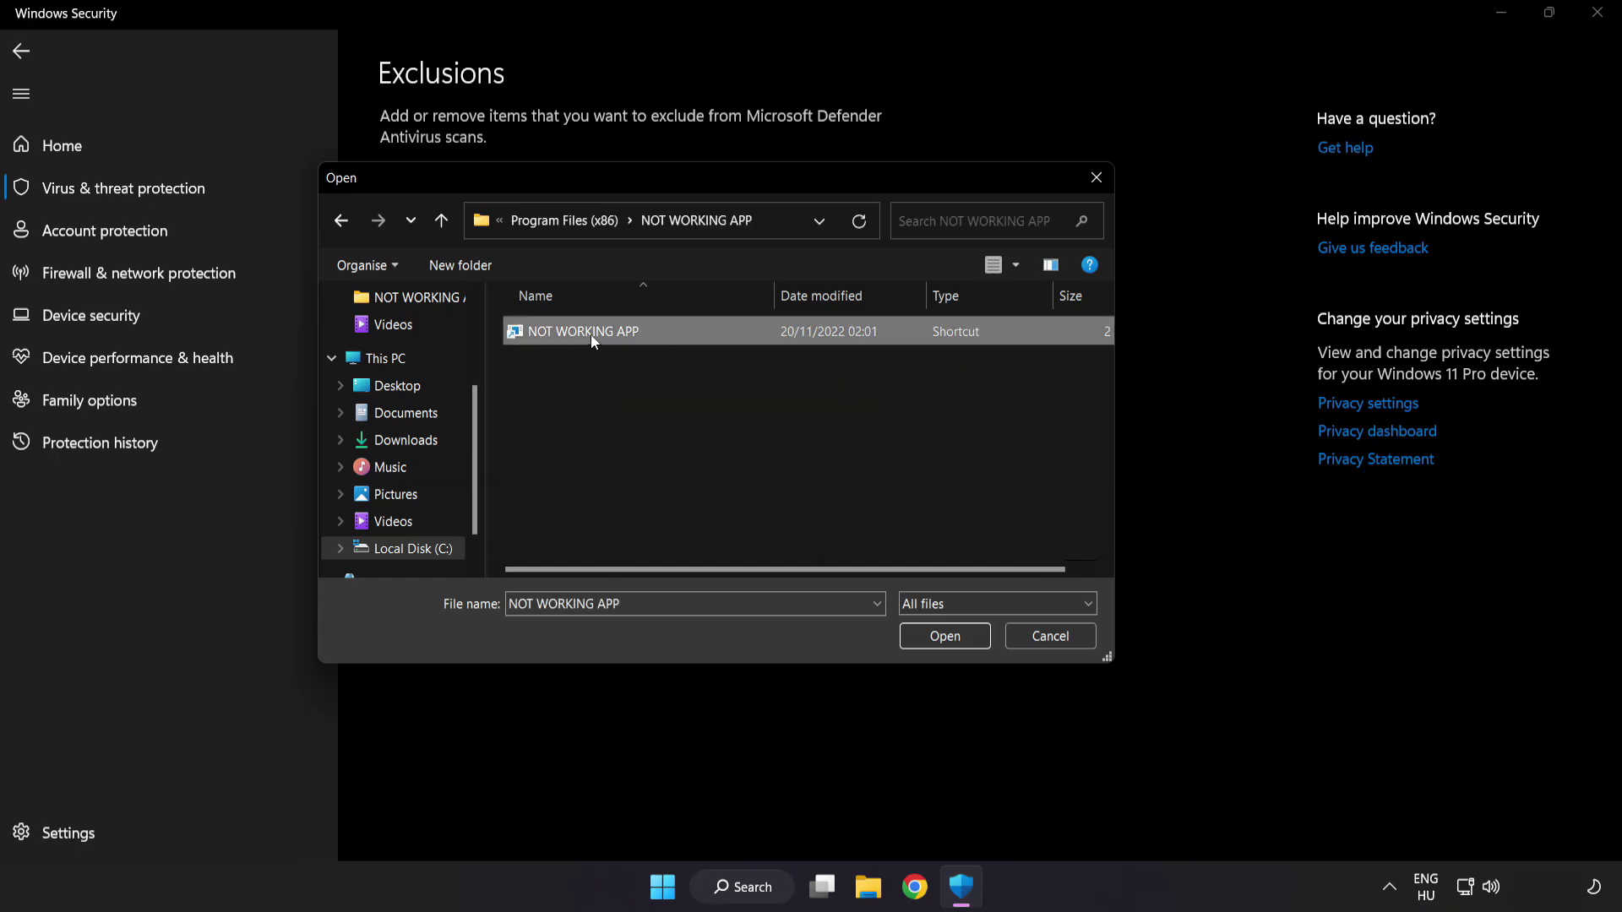
pyautogui.click(946, 642)
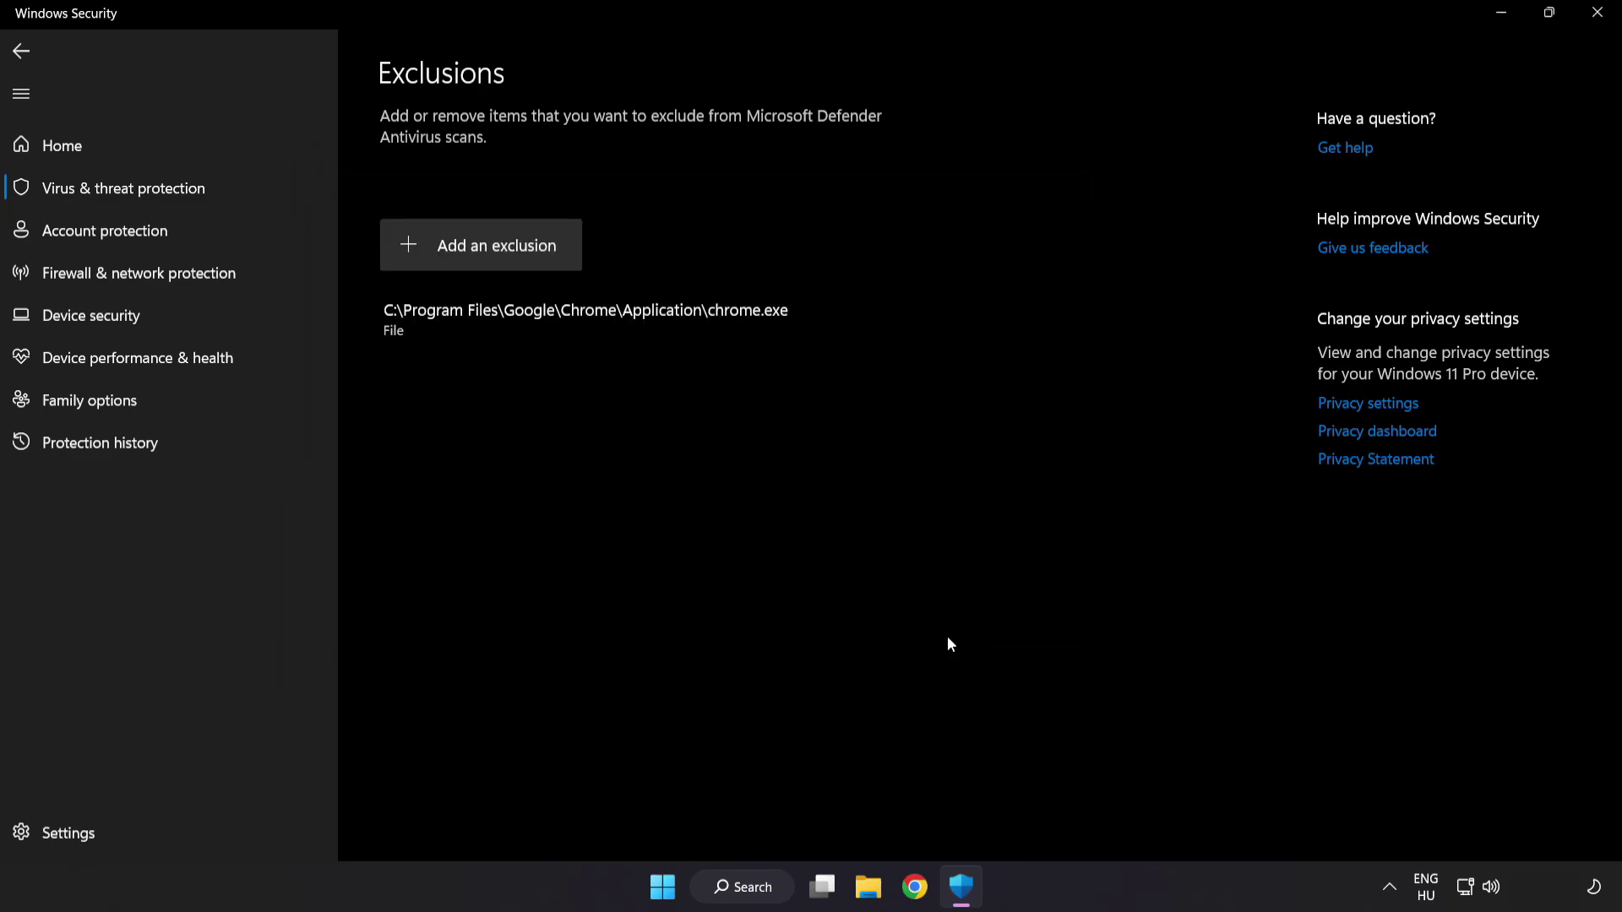
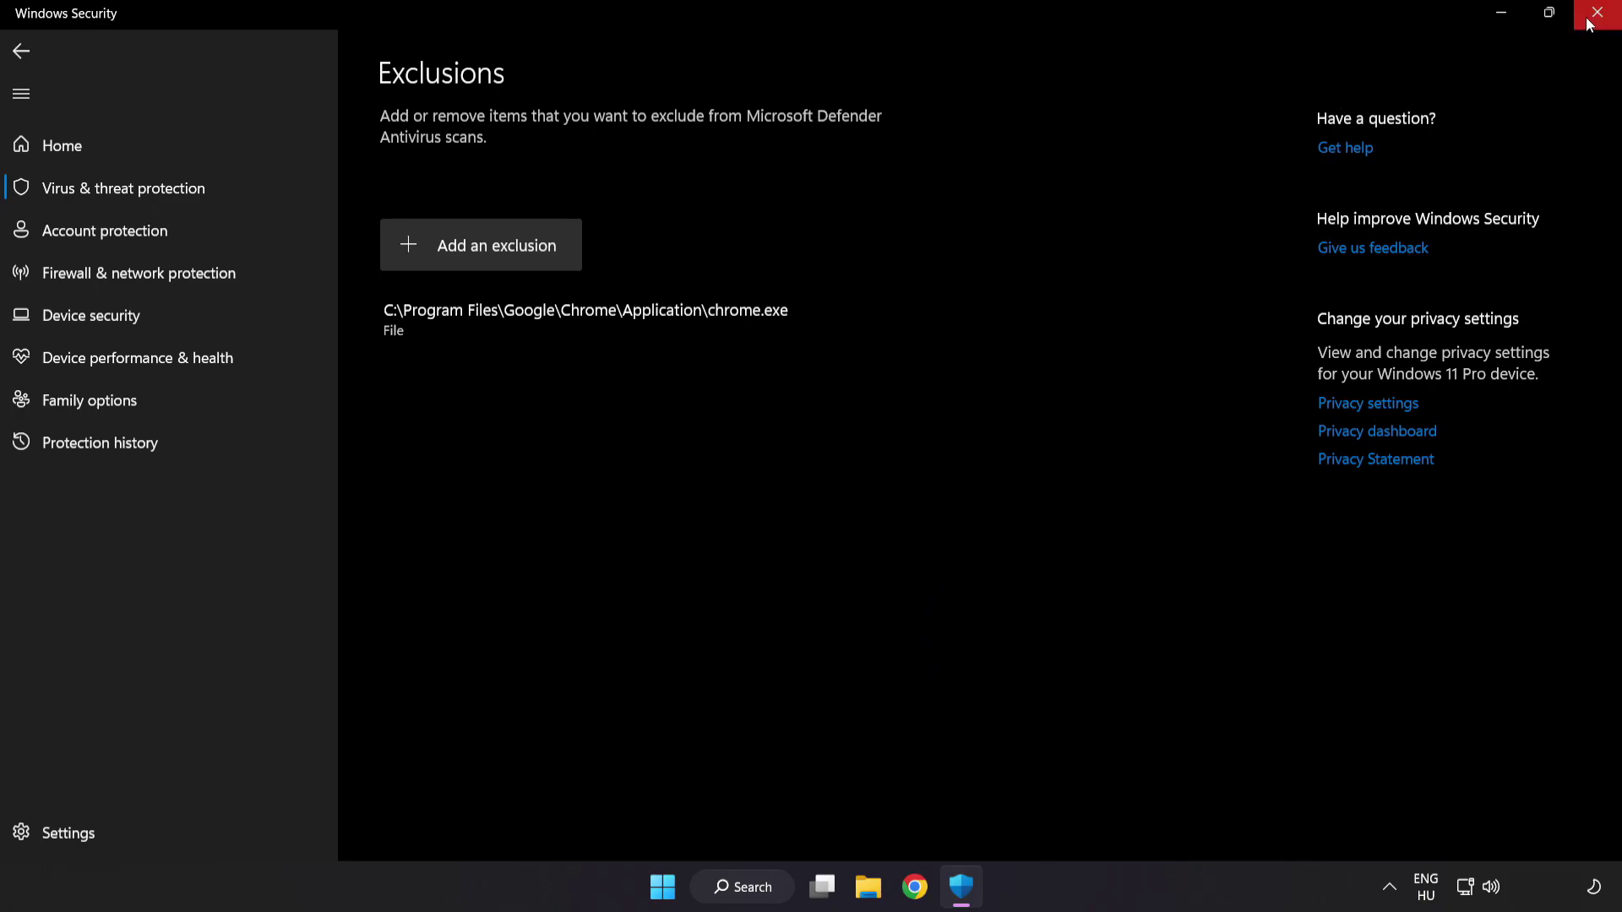
# Step: Close Windows Security and display the Sleep, Shut down and Restart choices
pyautogui.click(1593, 26)
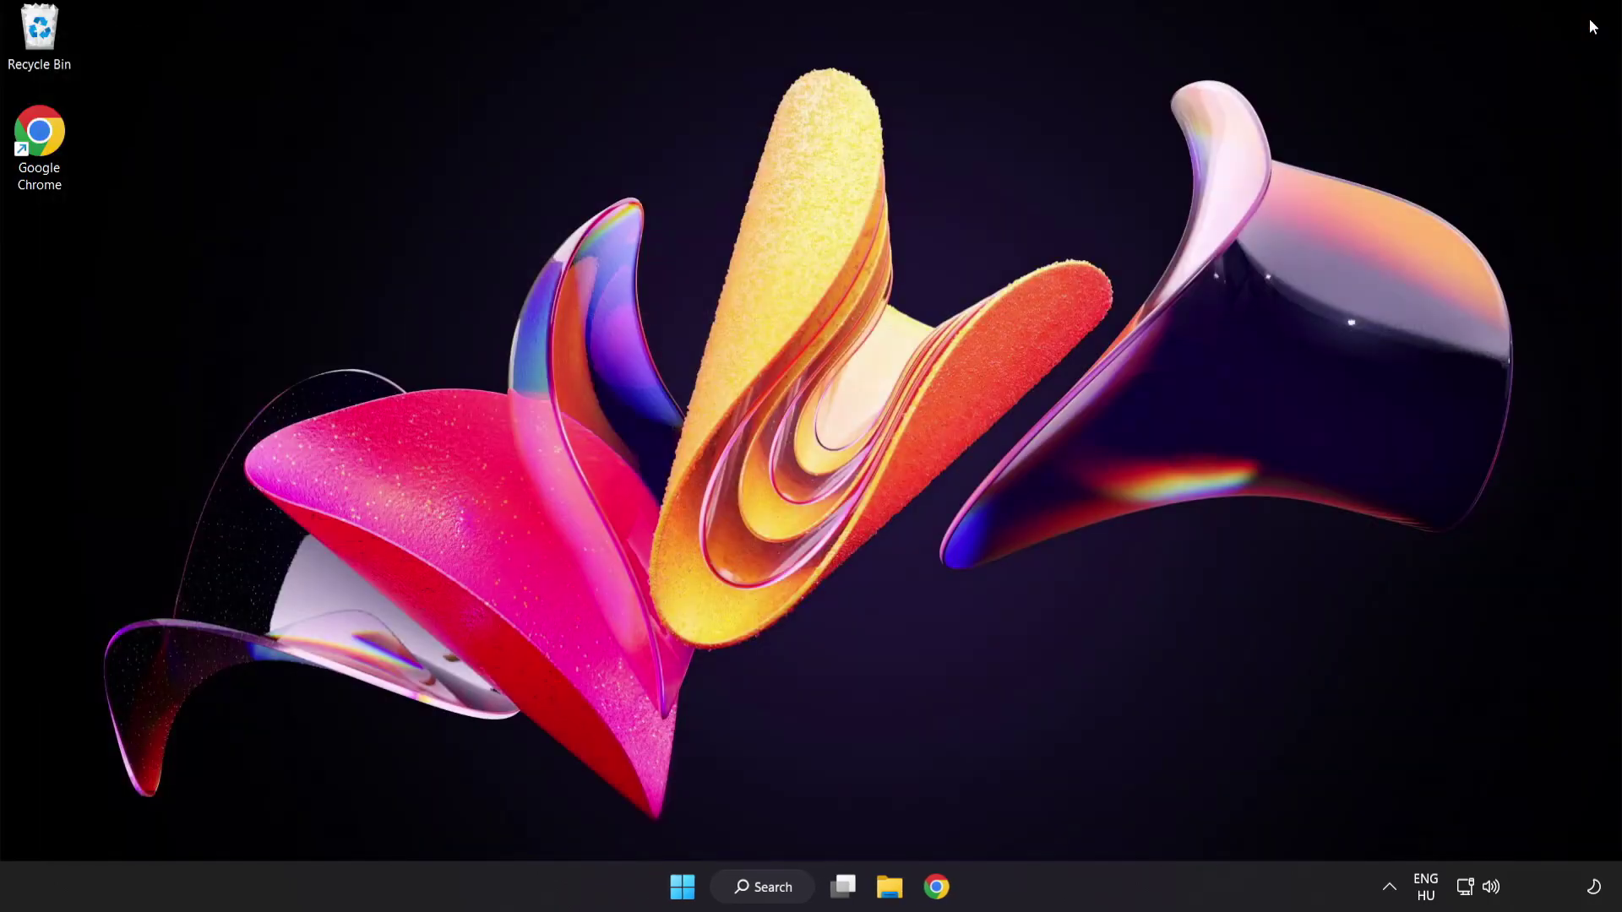
pyautogui.click(683, 889)
pyautogui.click(1074, 814)
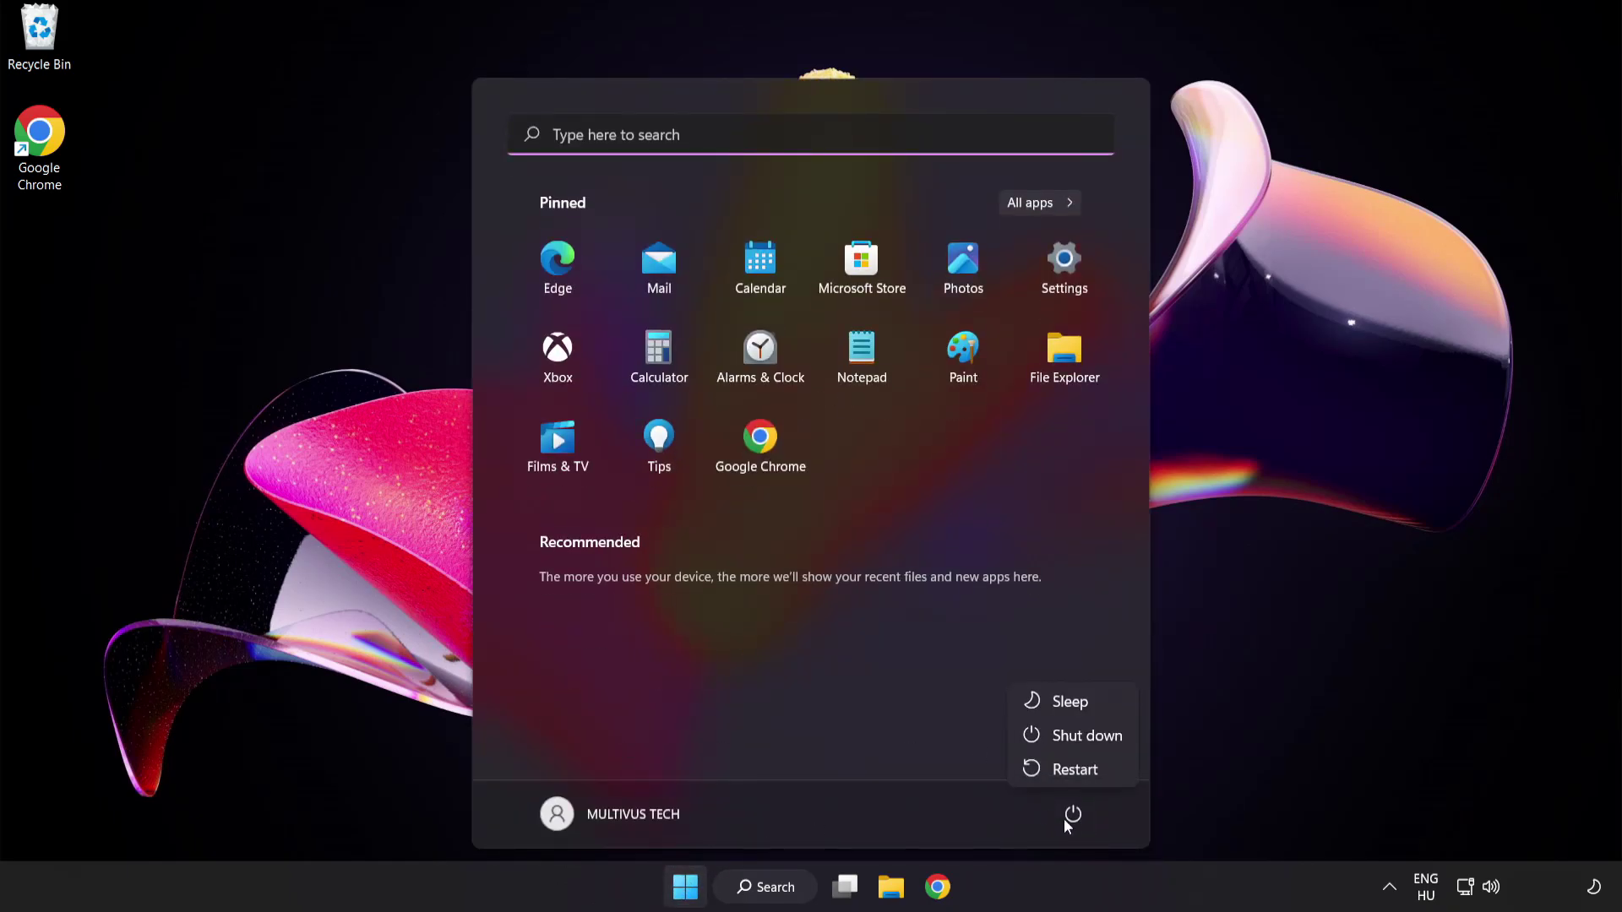